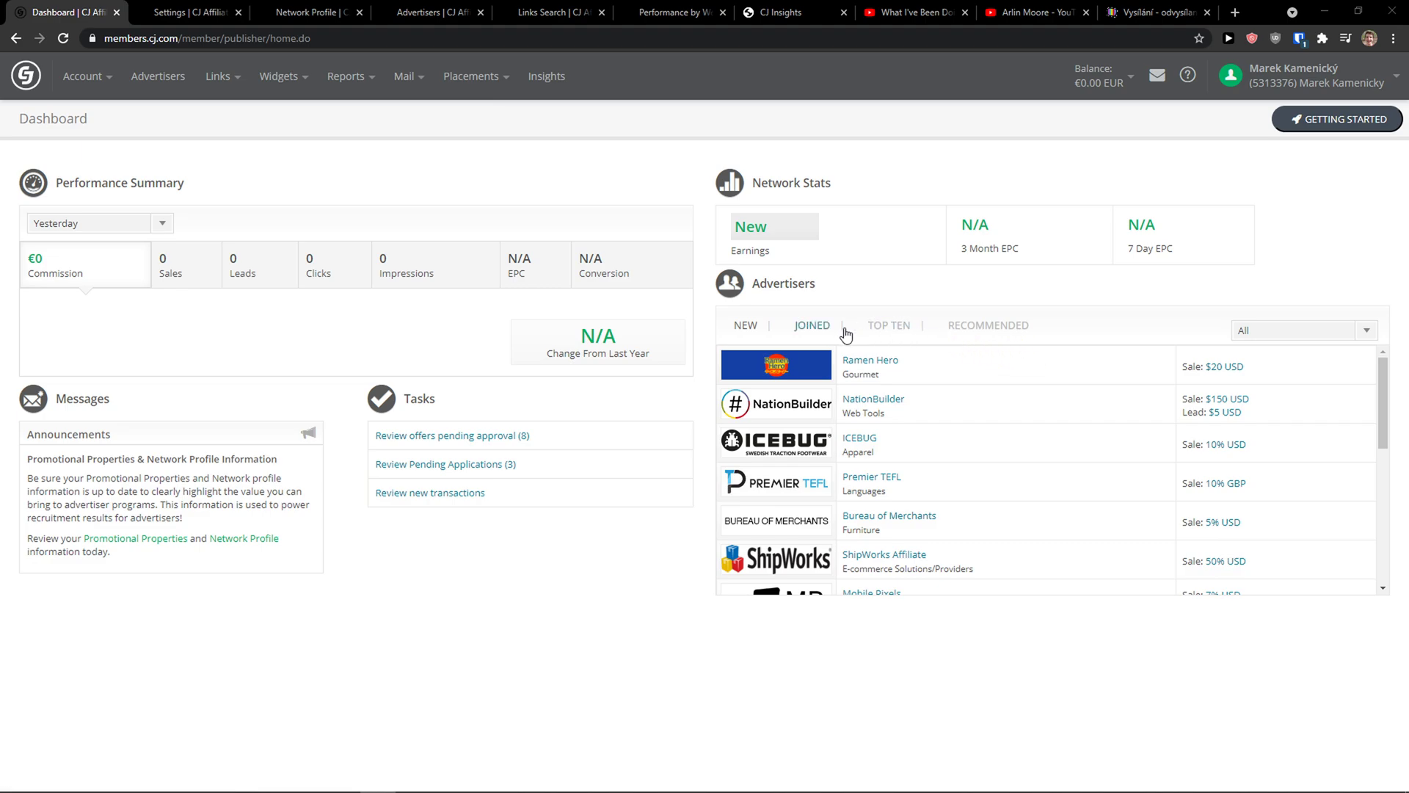
Step: Look through the new advertisers and their sale commissions listed on the dashboard
{"action": "scroll", "coordinate": [939, 433], "scroll_direction": "down", "scroll_amount": 2}
{"action": "scroll", "coordinate": [939, 433], "scroll_direction": "up", "scroll_amount": 2}
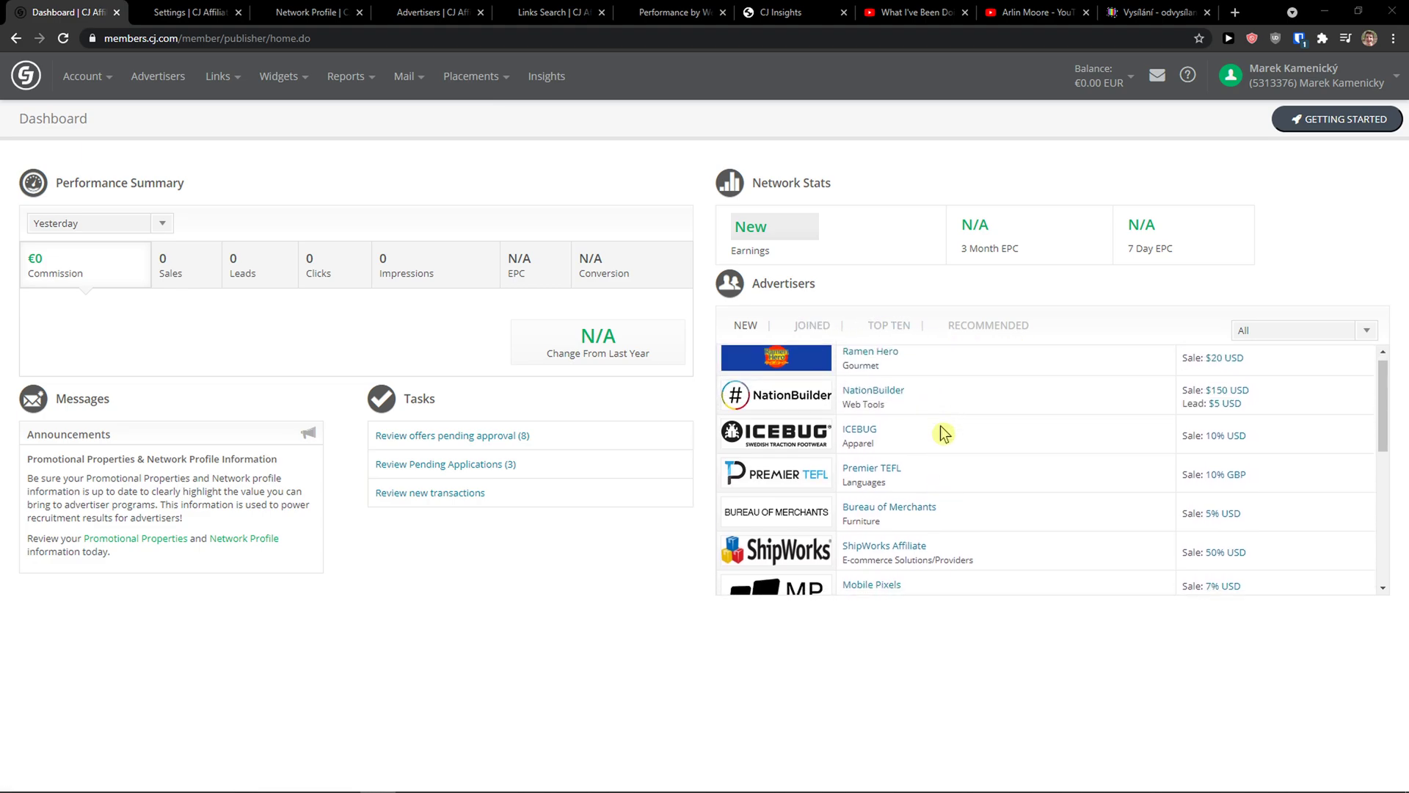
{"action": "scroll", "coordinate": [943, 433], "scroll_direction": "down", "scroll_amount": 5}
{"action": "scroll", "coordinate": [954, 433], "scroll_direction": "up", "scroll_amount": 2}
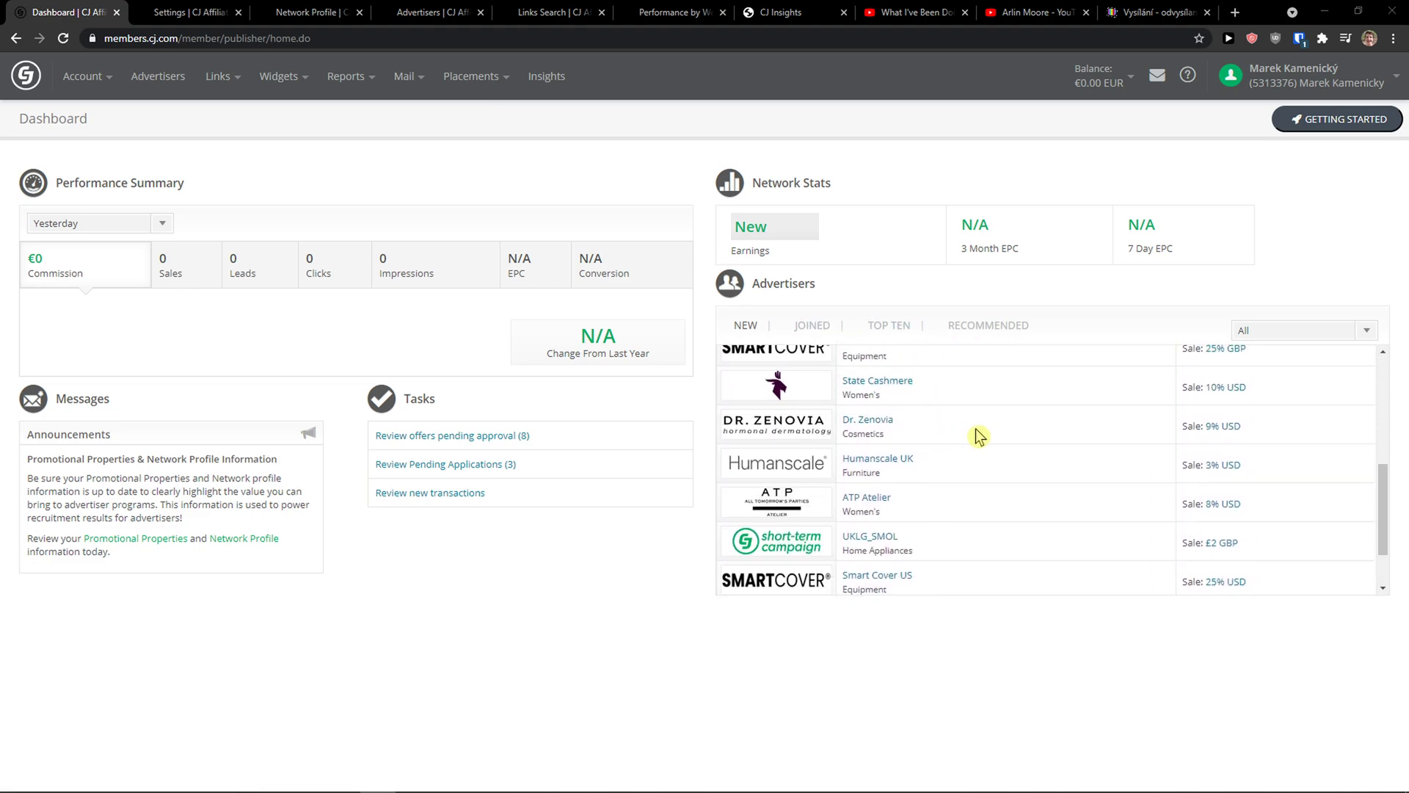
{"action": "scroll", "coordinate": [821, 376], "scroll_direction": "up", "scroll_amount": 4}
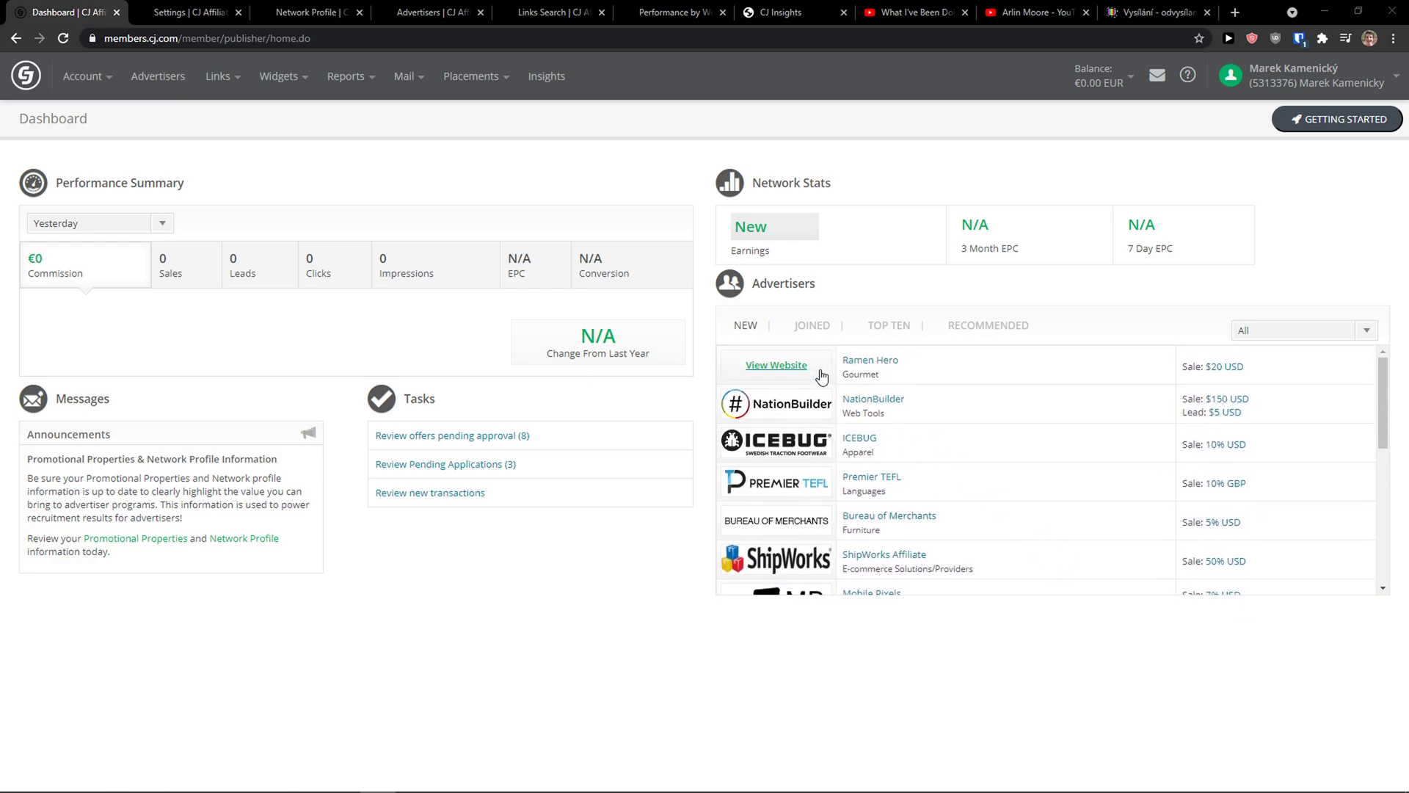
Step: Show the joined advertisers, try to open Logitech in a separate browser tab, and return to the original dashboard
{"action": "left_click", "coordinate": [796, 327]}
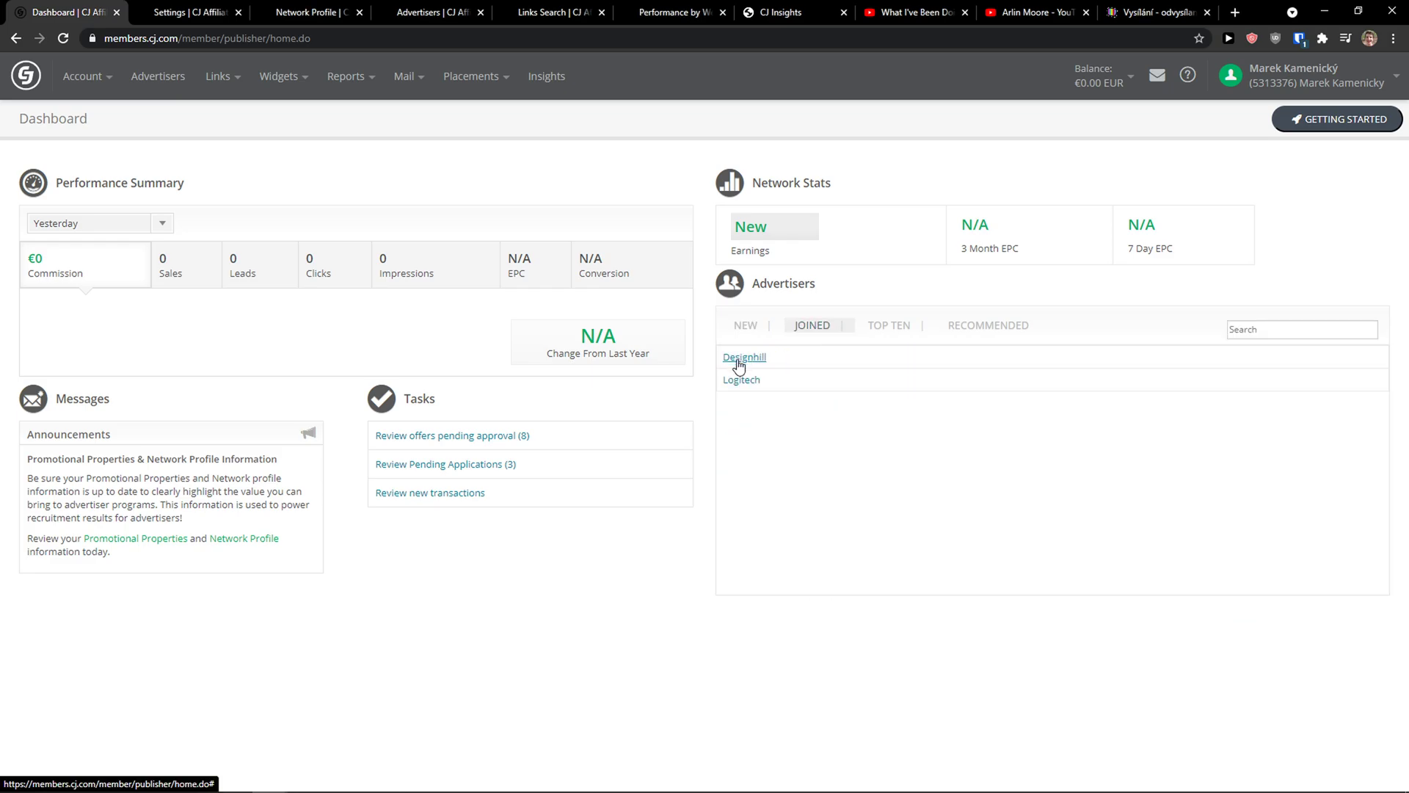
{"action": "middle_click", "coordinate": [738, 381]}
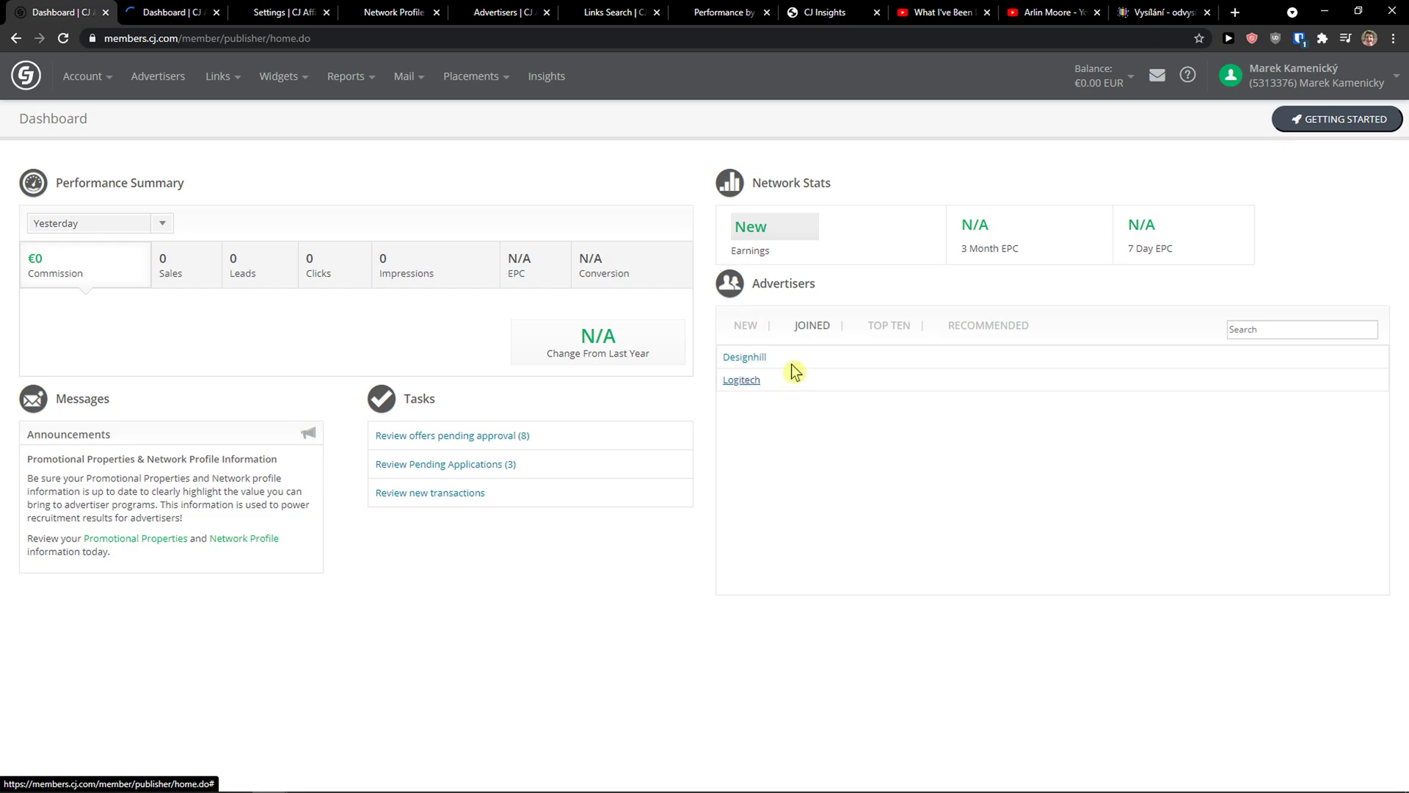
{"action": "left_click", "coordinate": [171, 22]}
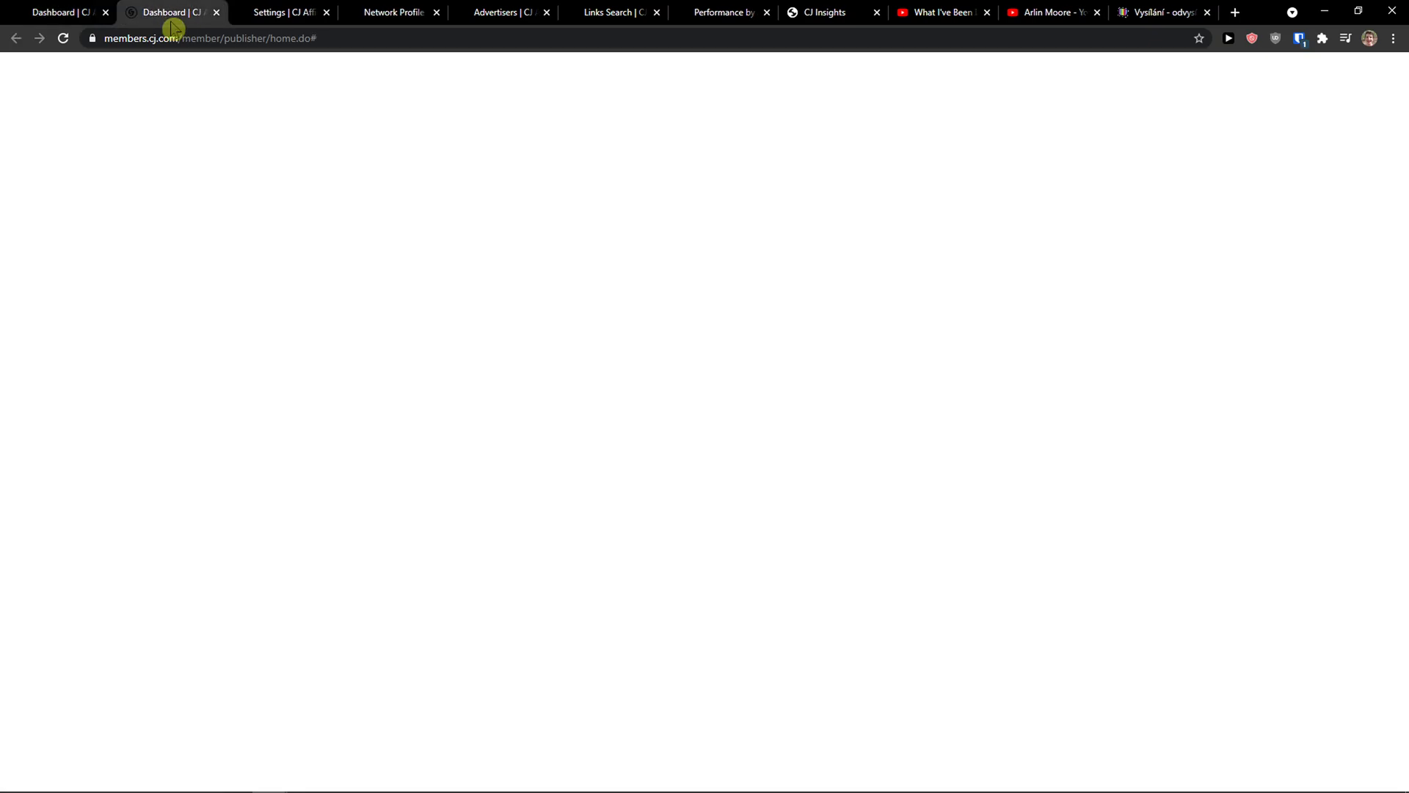
{"action": "left_click", "coordinate": [88, 12]}
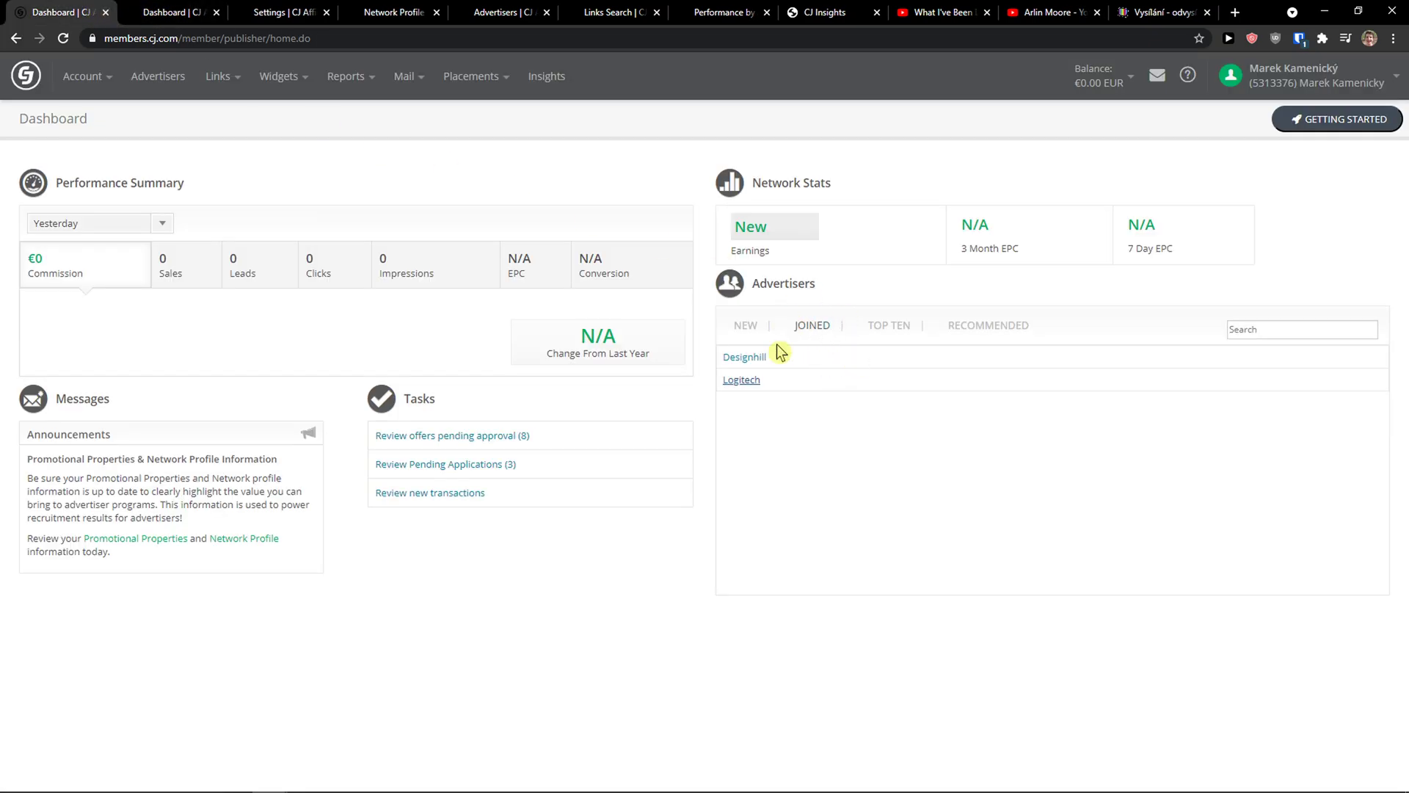
Step: Browse the dashboard's new, top ten, joined and recommended advertiser lists, and check the second dashboard page
{"action": "left_click", "coordinate": [747, 327]}
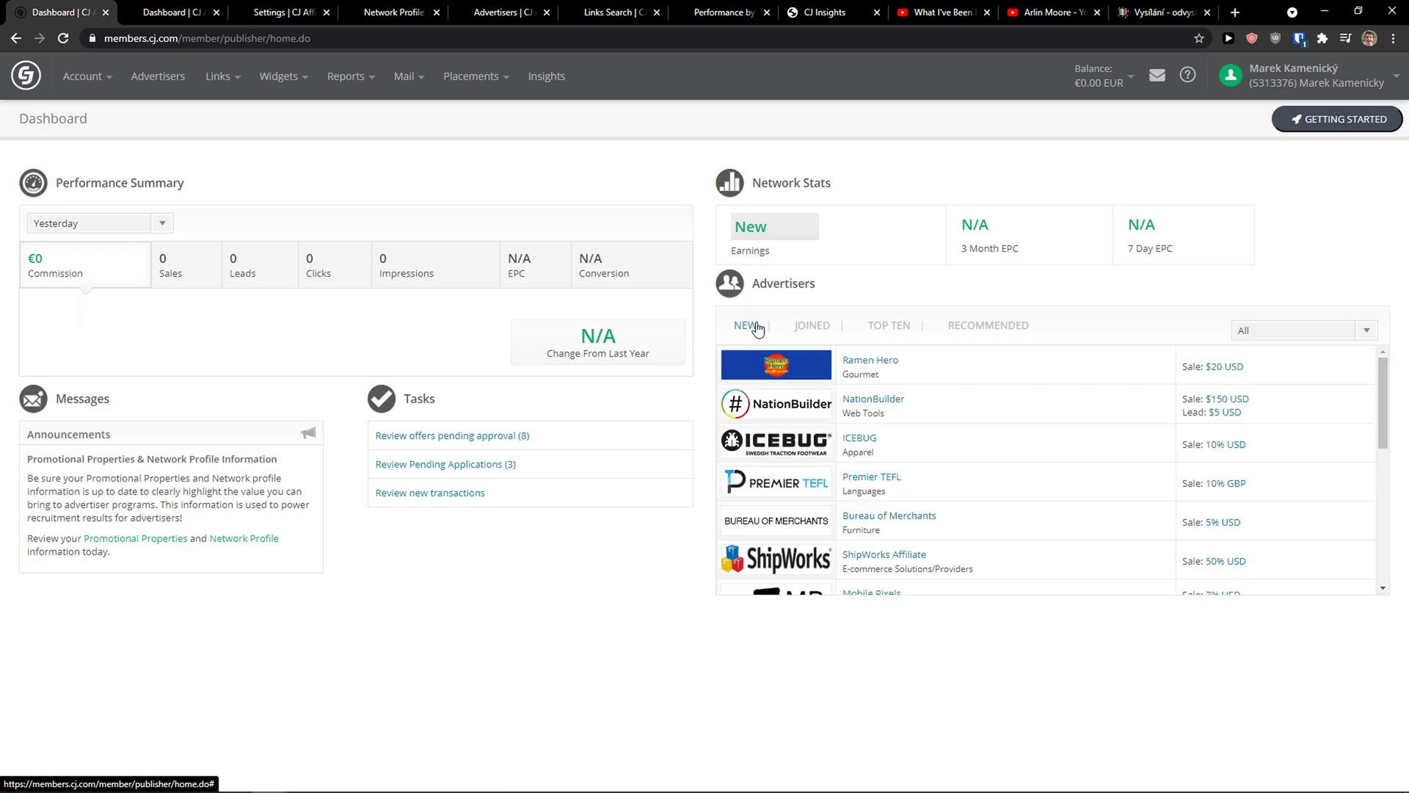
{"action": "left_click", "coordinate": [878, 328]}
{"action": "left_click", "coordinate": [816, 328]}
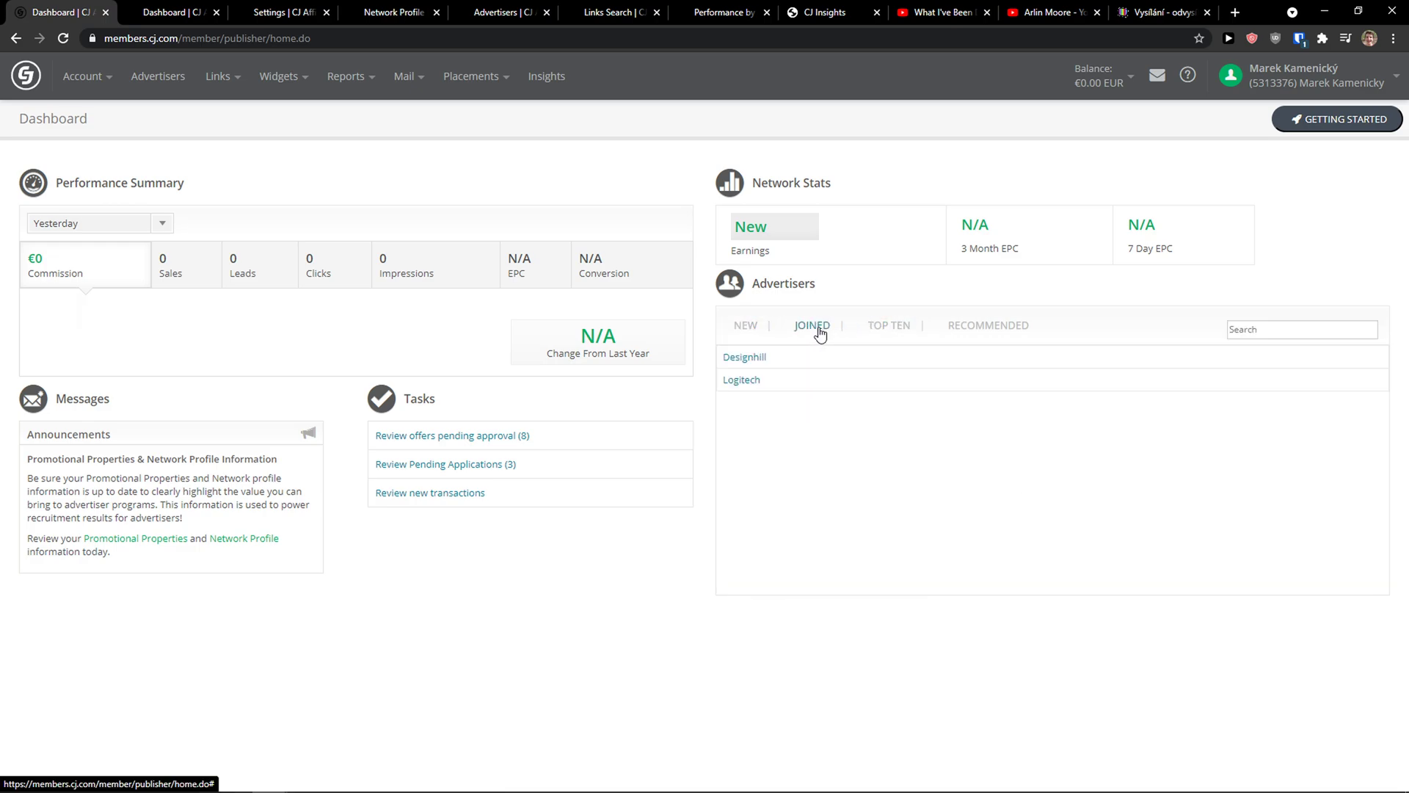
{"action": "left_click", "coordinate": [1005, 341]}
{"action": "left_click", "coordinate": [192, 16]}
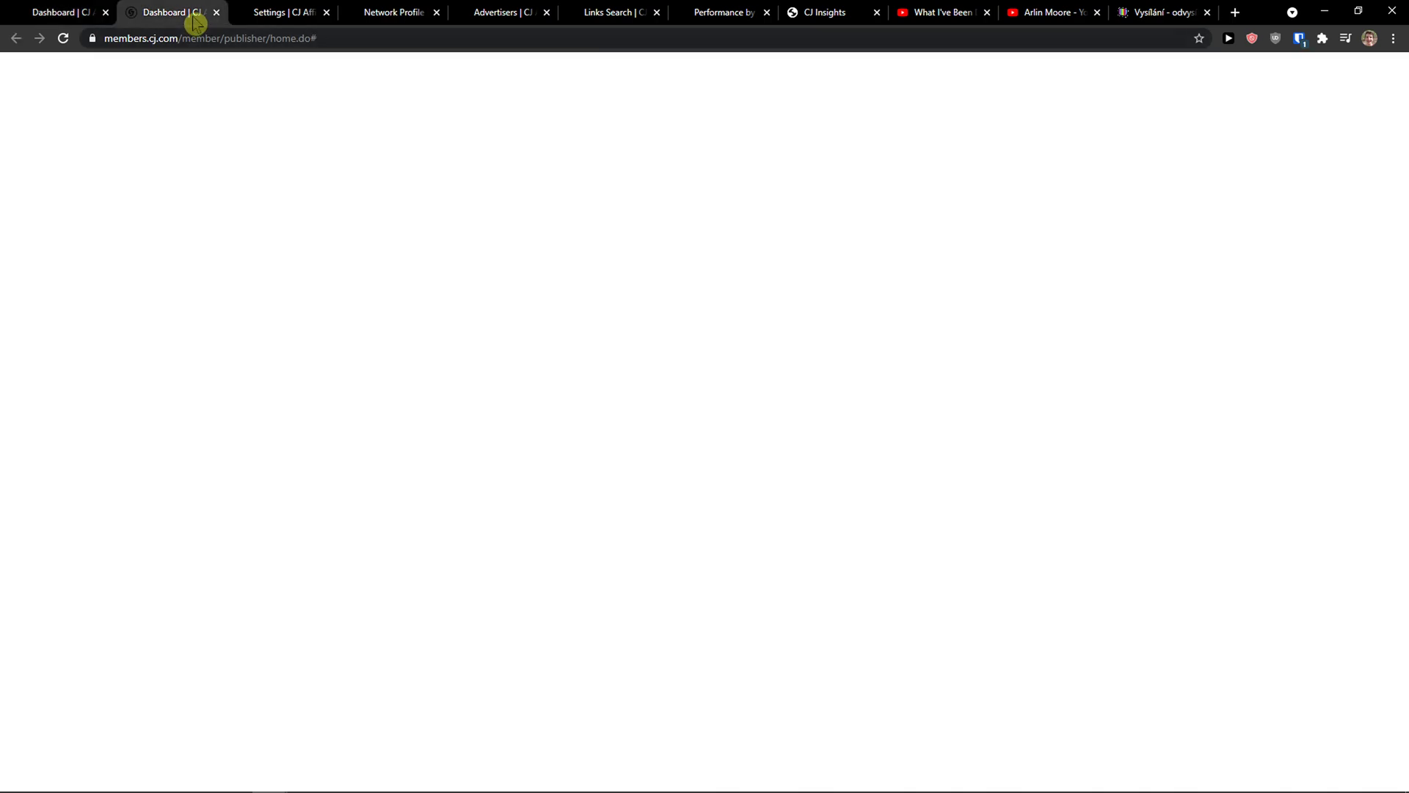
{"action": "left_click", "coordinate": [84, 9]}
Step: Open Logitech's advertiser page from the list of joined advertisers
{"action": "left_click", "coordinate": [814, 337]}
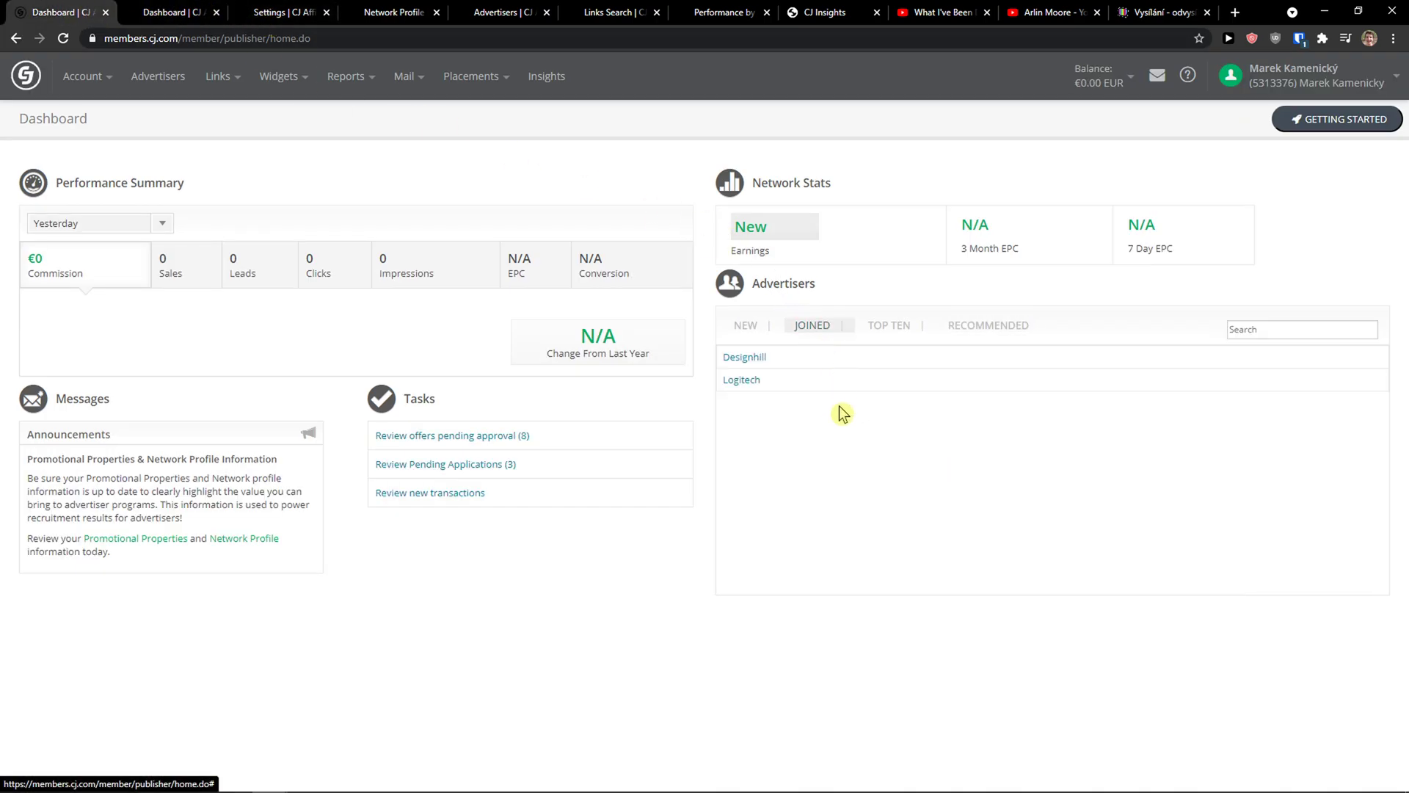
{"action": "left_click", "coordinate": [752, 381]}
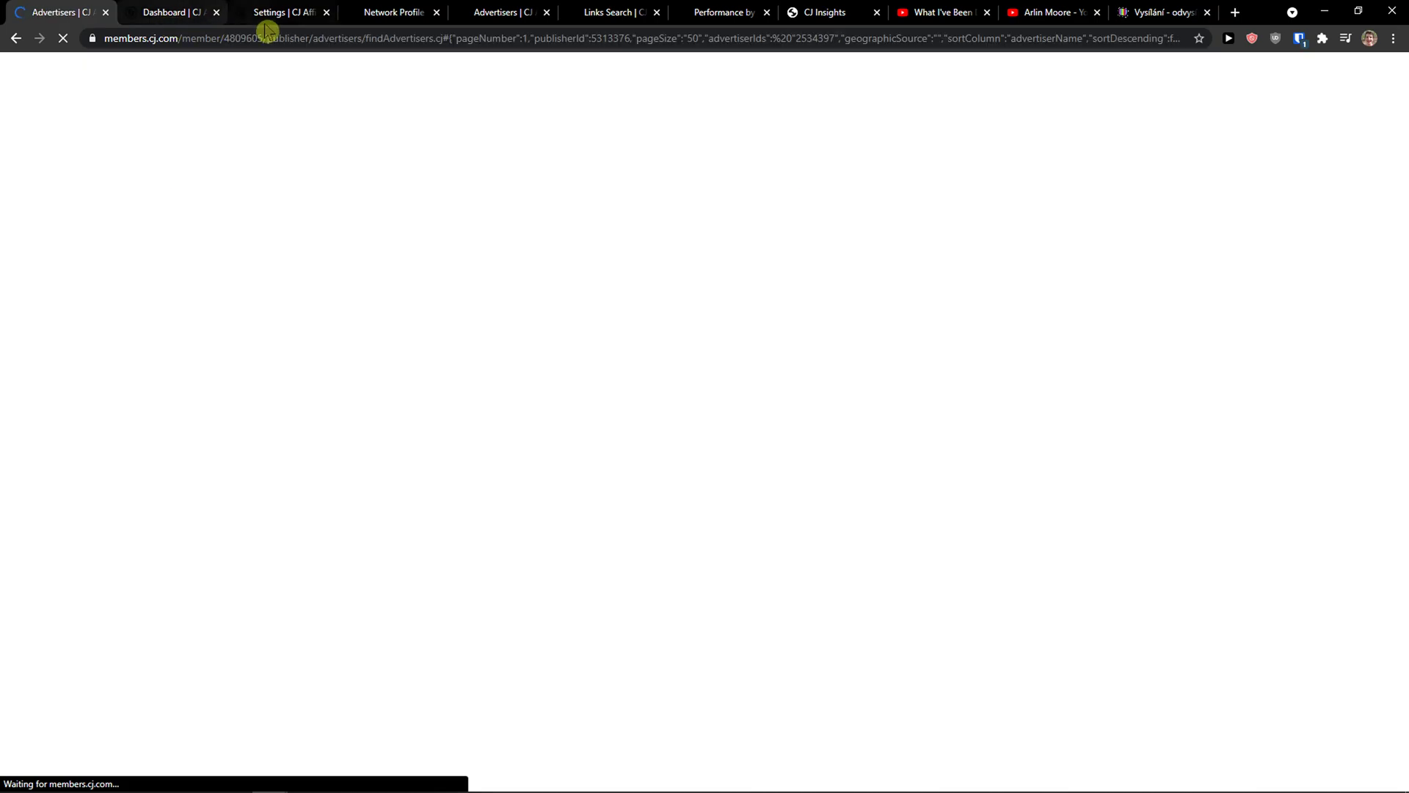
Step: Switch to the already open Advertisers search page and place its browser tab directly after the Logitech one
{"action": "left_click", "coordinate": [183, 12]}
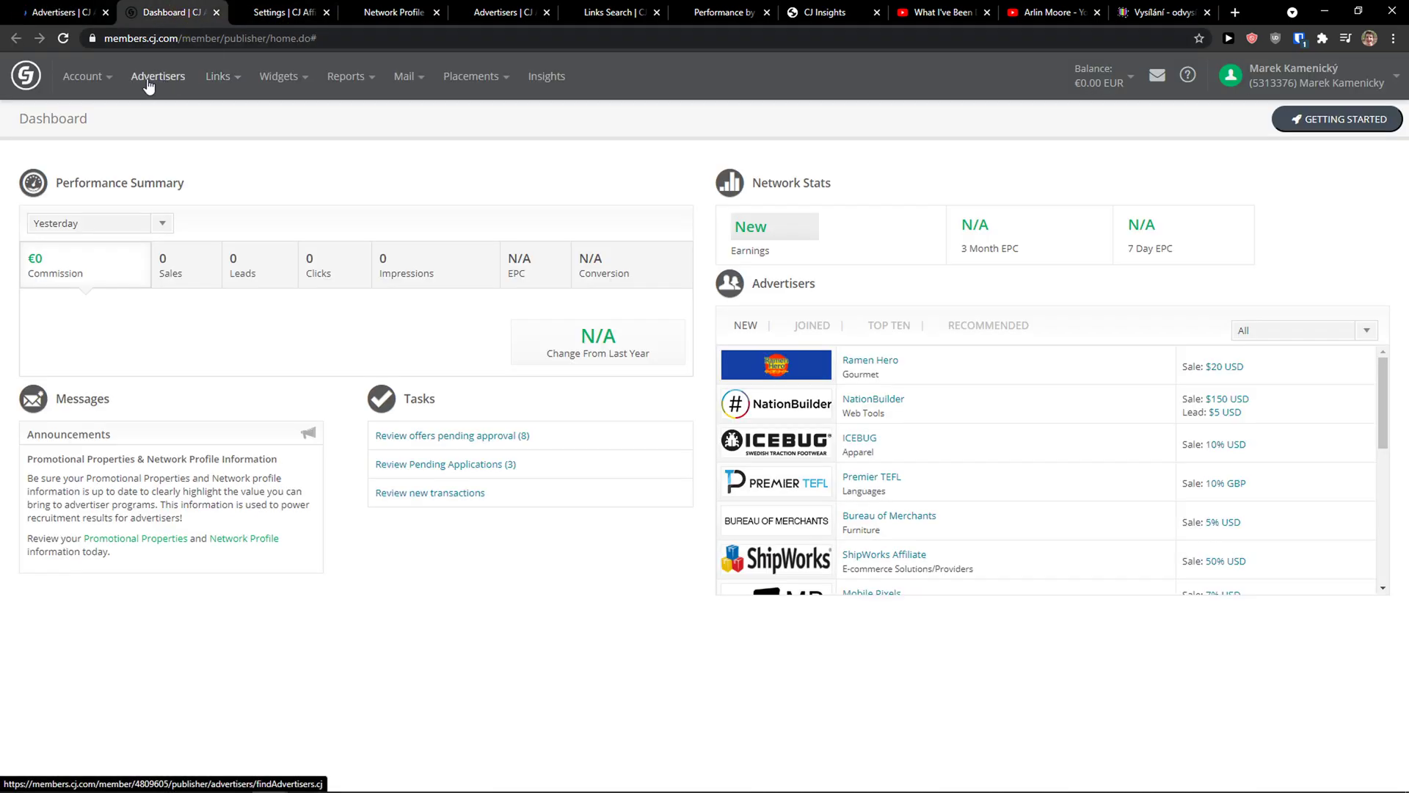
{"action": "left_click_drag", "start_coordinate": [459, 22], "coordinate": [272, 15]}
{"action": "scroll", "coordinate": [256, 270], "scroll_direction": "down", "scroll_amount": 2}
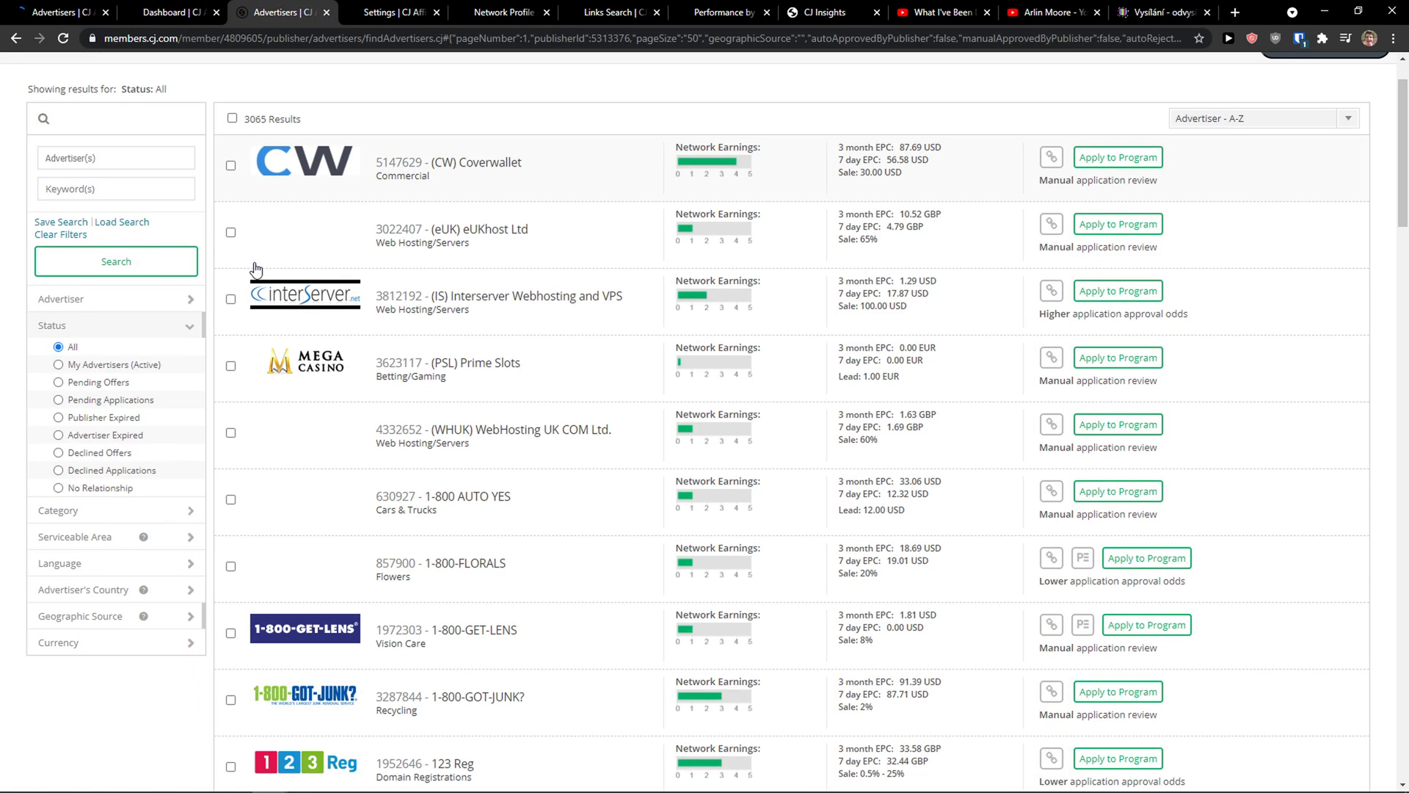
{"action": "scroll", "coordinate": [257, 270], "scroll_direction": "up", "scroll_amount": 2}
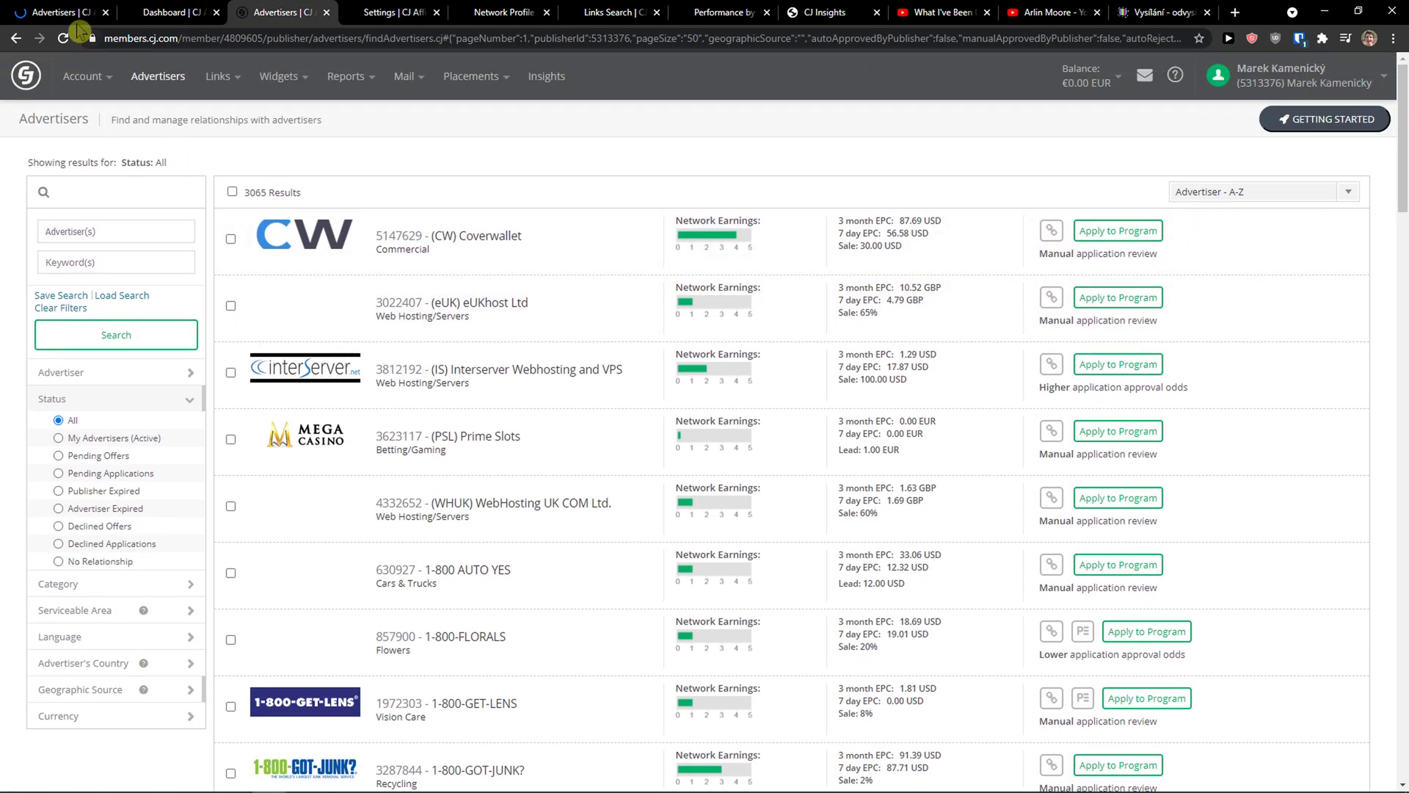
{"action": "left_click_drag", "start_coordinate": [282, 12], "coordinate": [175, 13]}
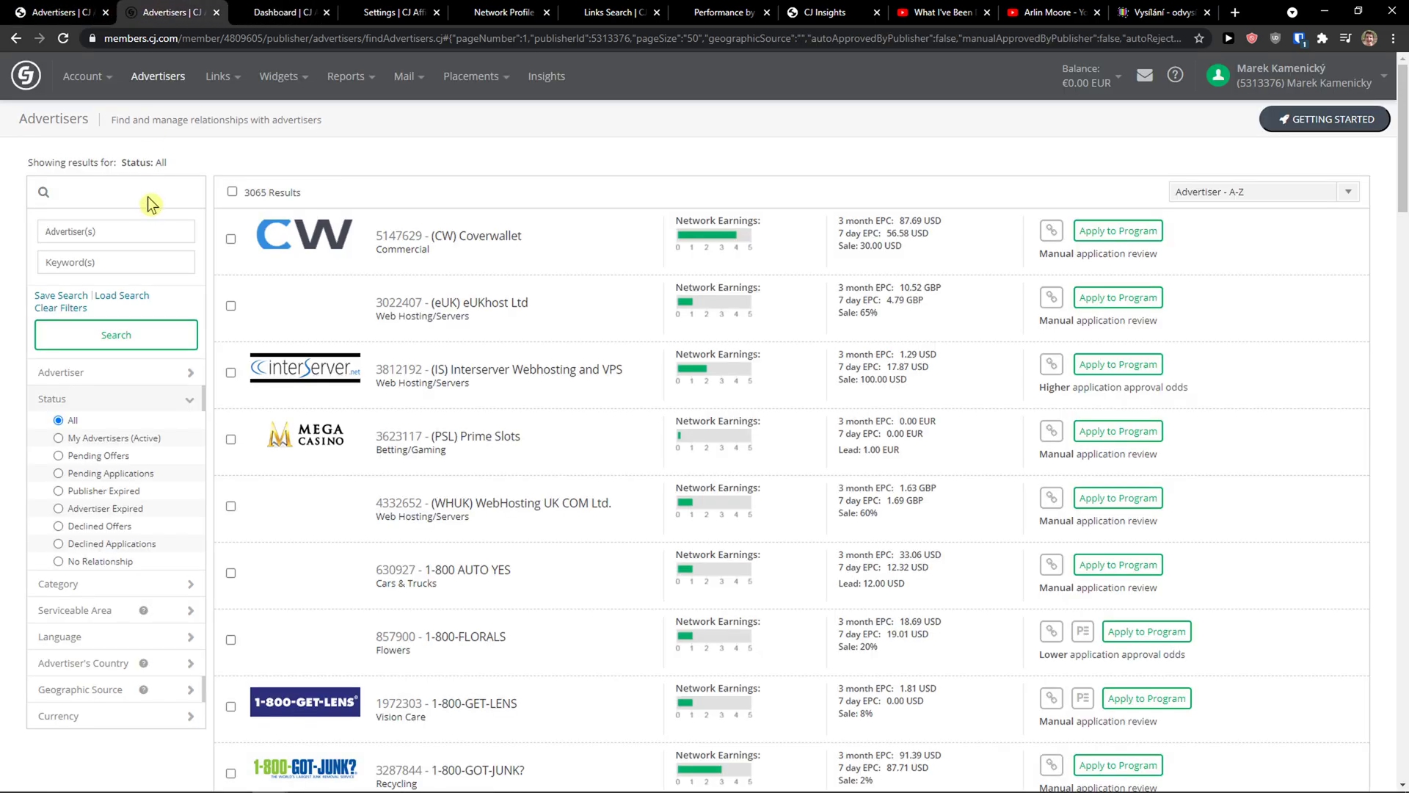
Step: Review the Advertiser and Status filter options on the Advertisers page, leaving both filter groups collapsed
{"action": "left_click", "coordinate": [163, 376]}
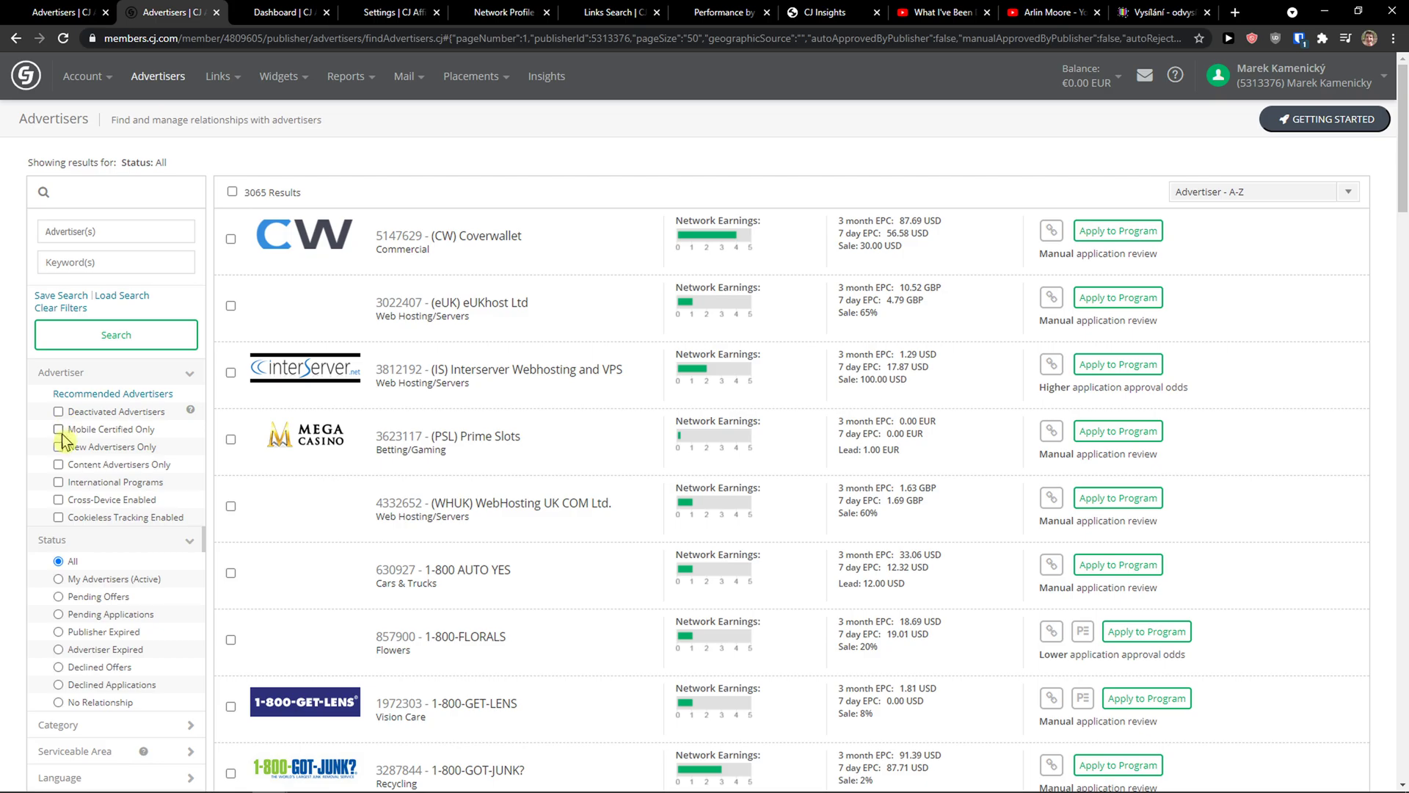
{"action": "left_click", "coordinate": [187, 372]}
{"action": "scroll", "coordinate": [120, 453], "scroll_direction": "down", "scroll_amount": 1}
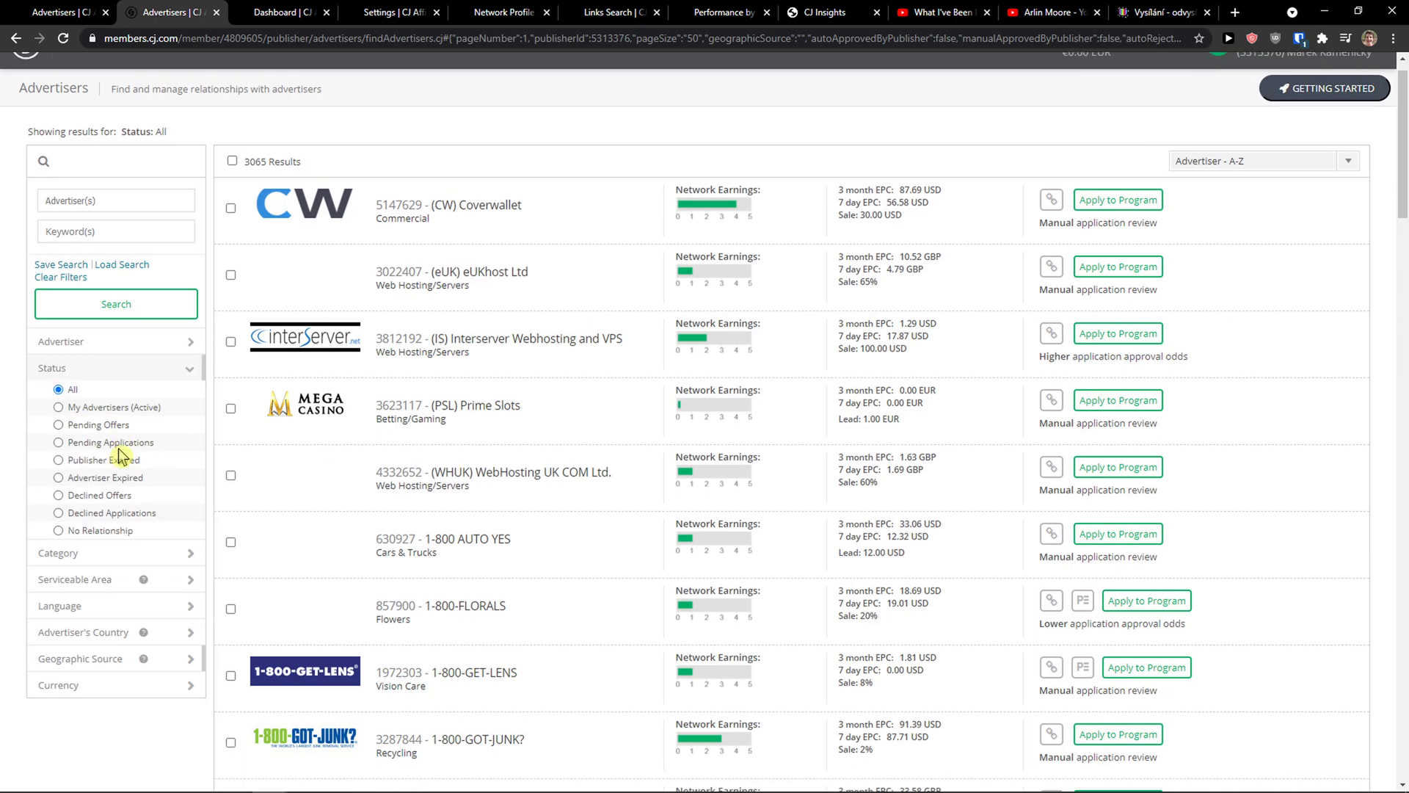
{"action": "scroll", "coordinate": [117, 448], "scroll_direction": "down", "scroll_amount": 1}
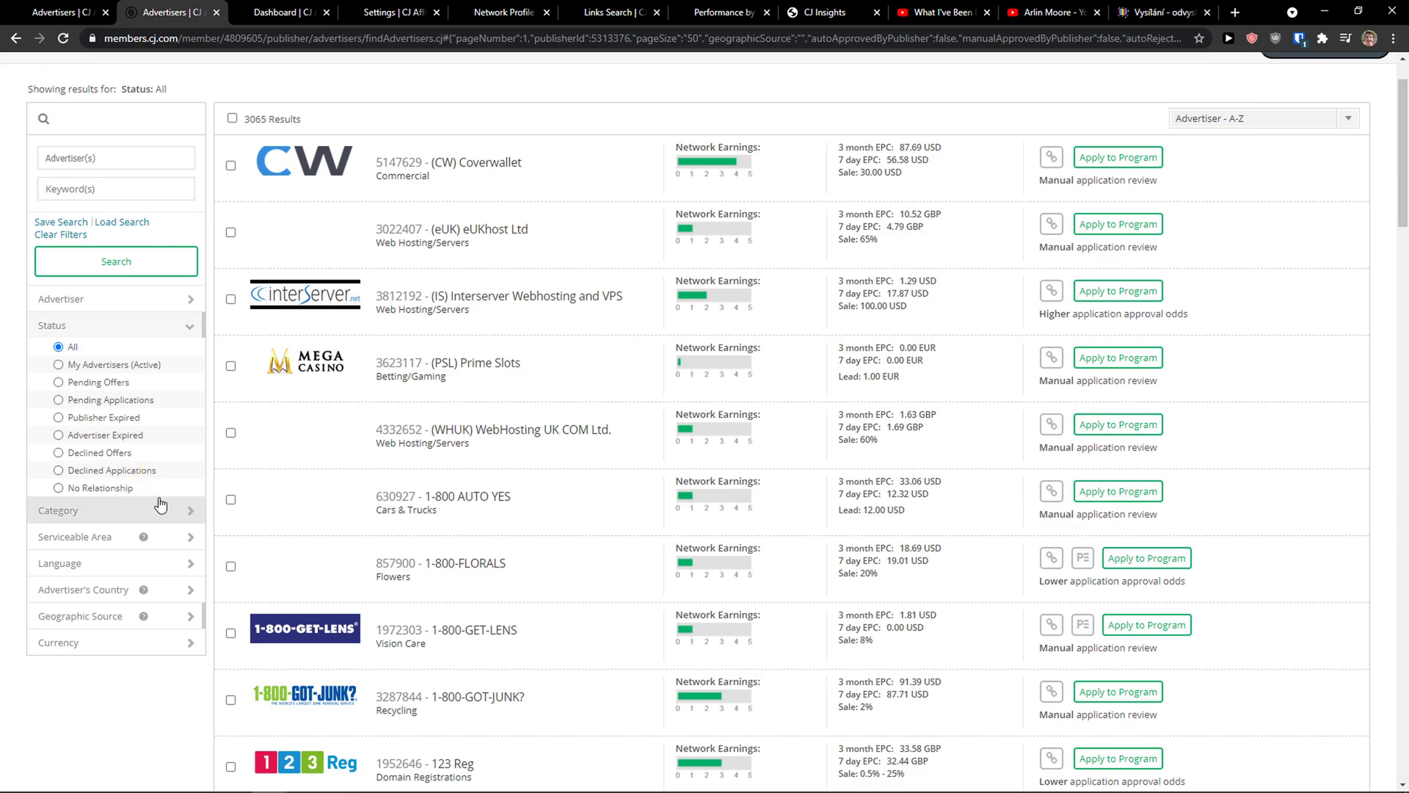
{"action": "left_click", "coordinate": [187, 325]}
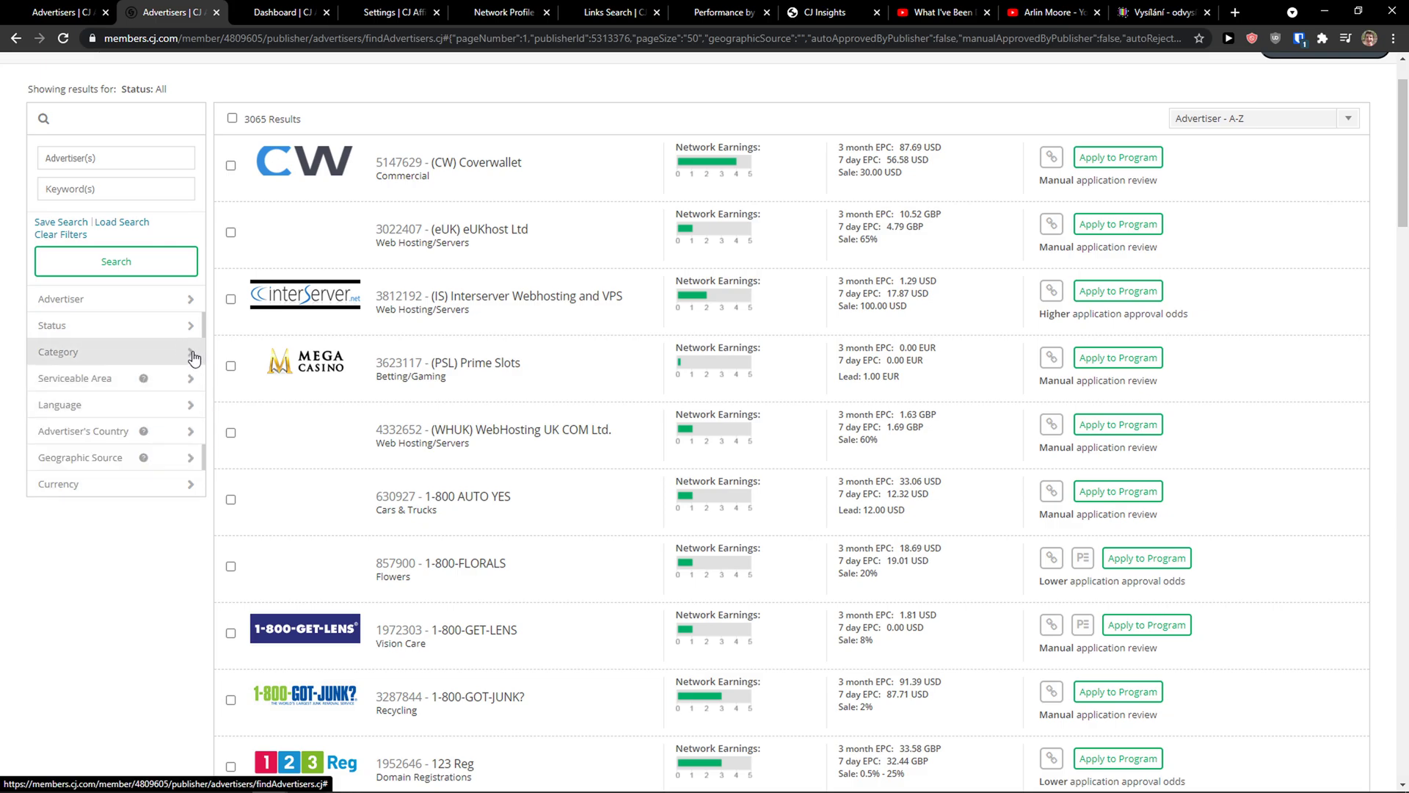
Step: Filter the advertisers by the Financial Services category and run the search
{"action": "left_click", "coordinate": [192, 359]}
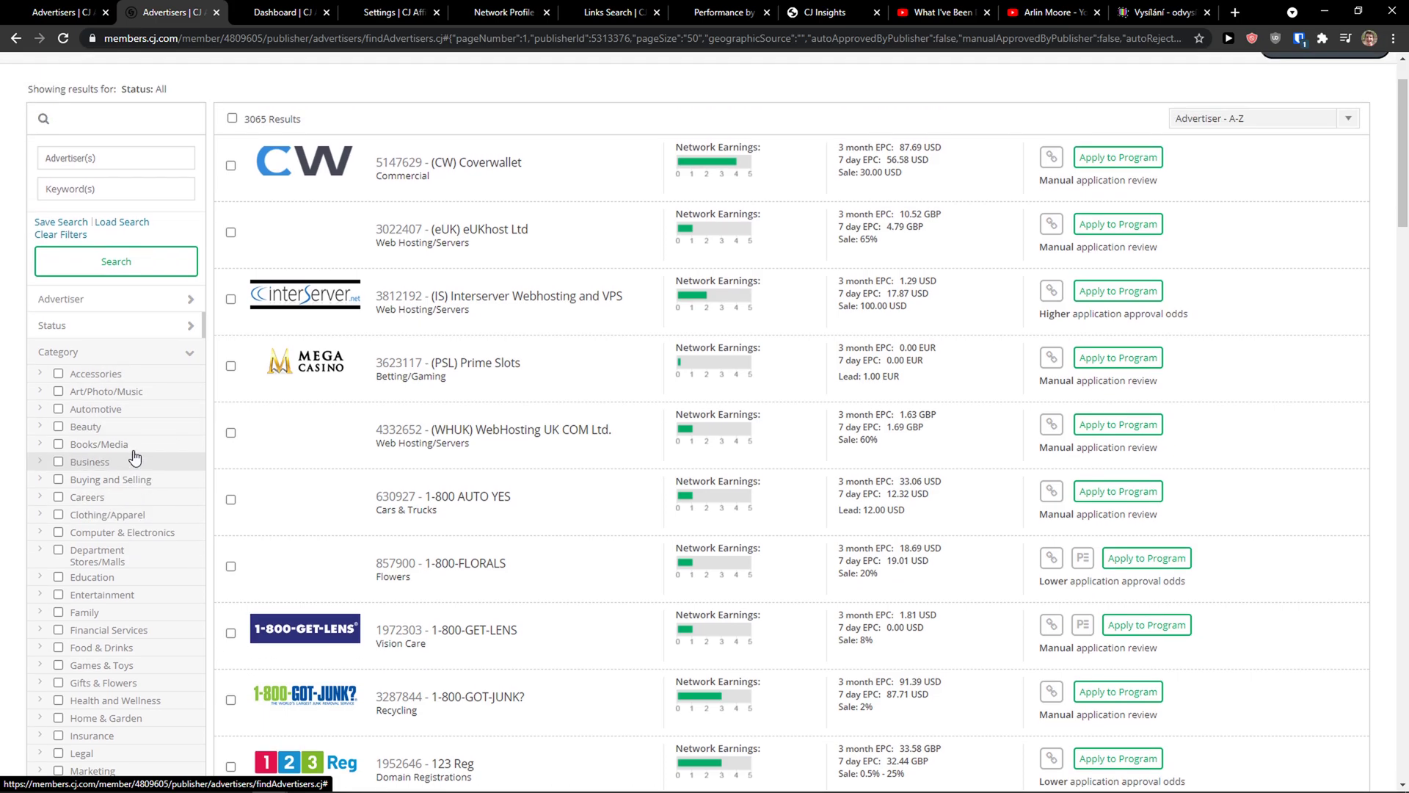
{"action": "scroll", "coordinate": [130, 481], "scroll_direction": "down", "scroll_amount": 1}
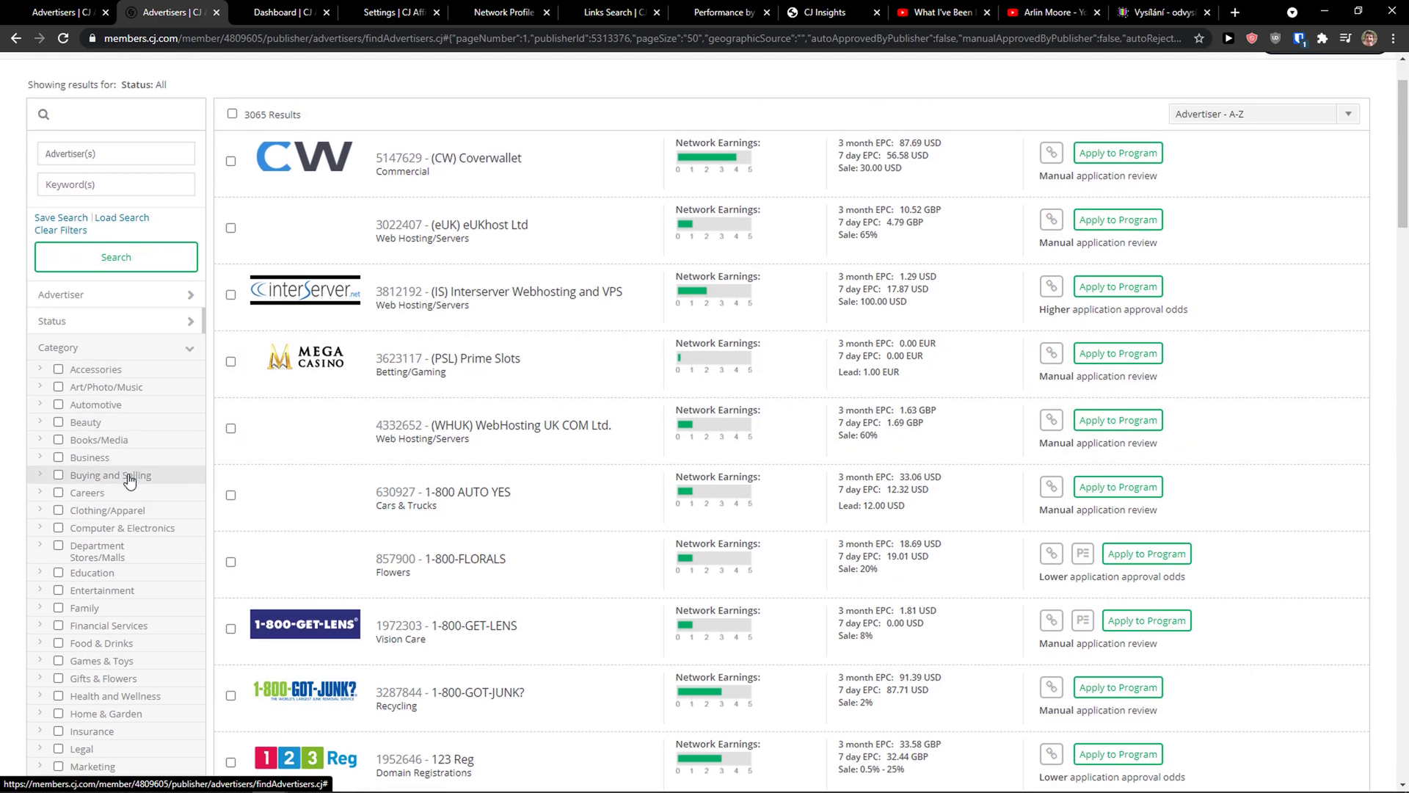
{"action": "scroll", "coordinate": [130, 481], "scroll_direction": "down", "scroll_amount": 1}
{"action": "scroll", "coordinate": [129, 492], "scroll_direction": "down", "scroll_amount": 1}
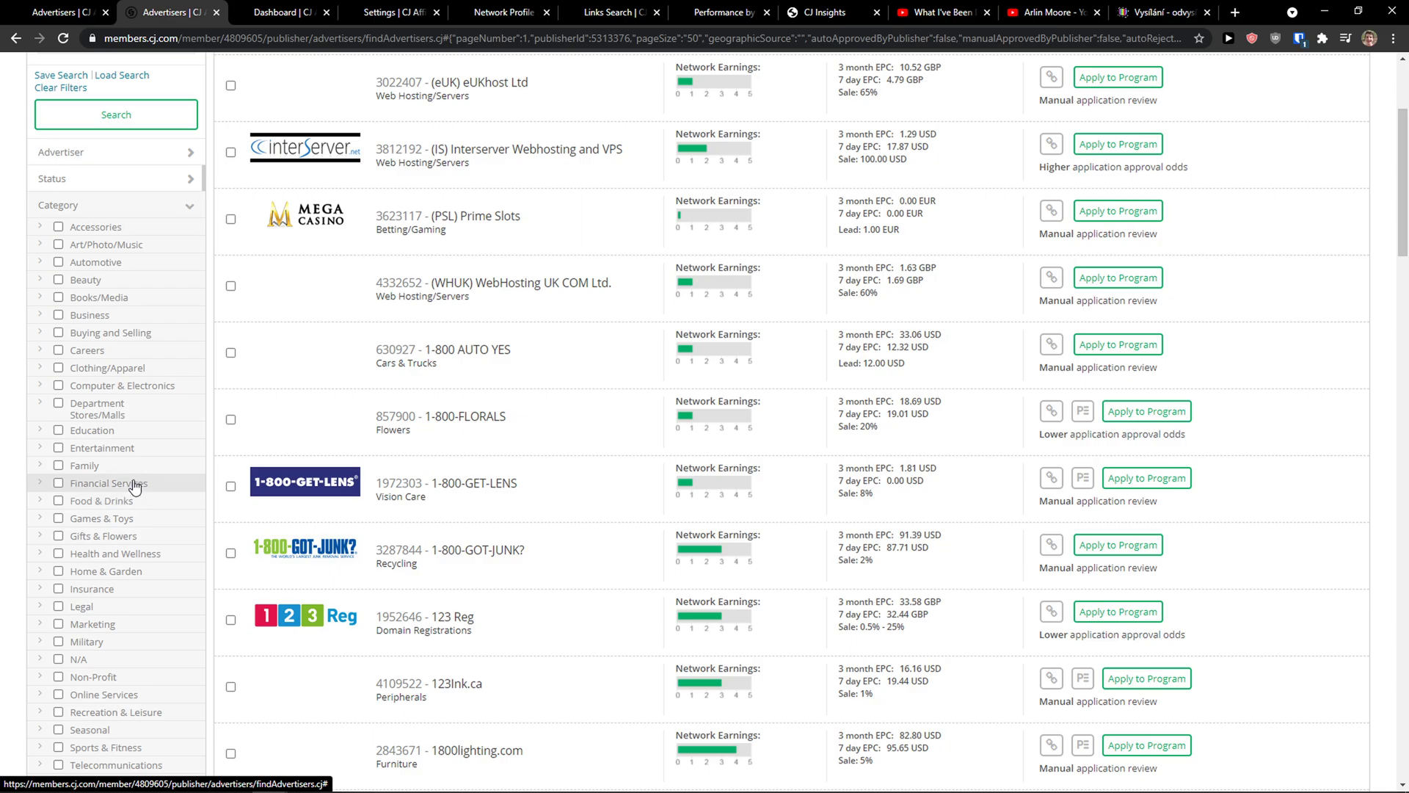
{"action": "left_click", "coordinate": [58, 485]}
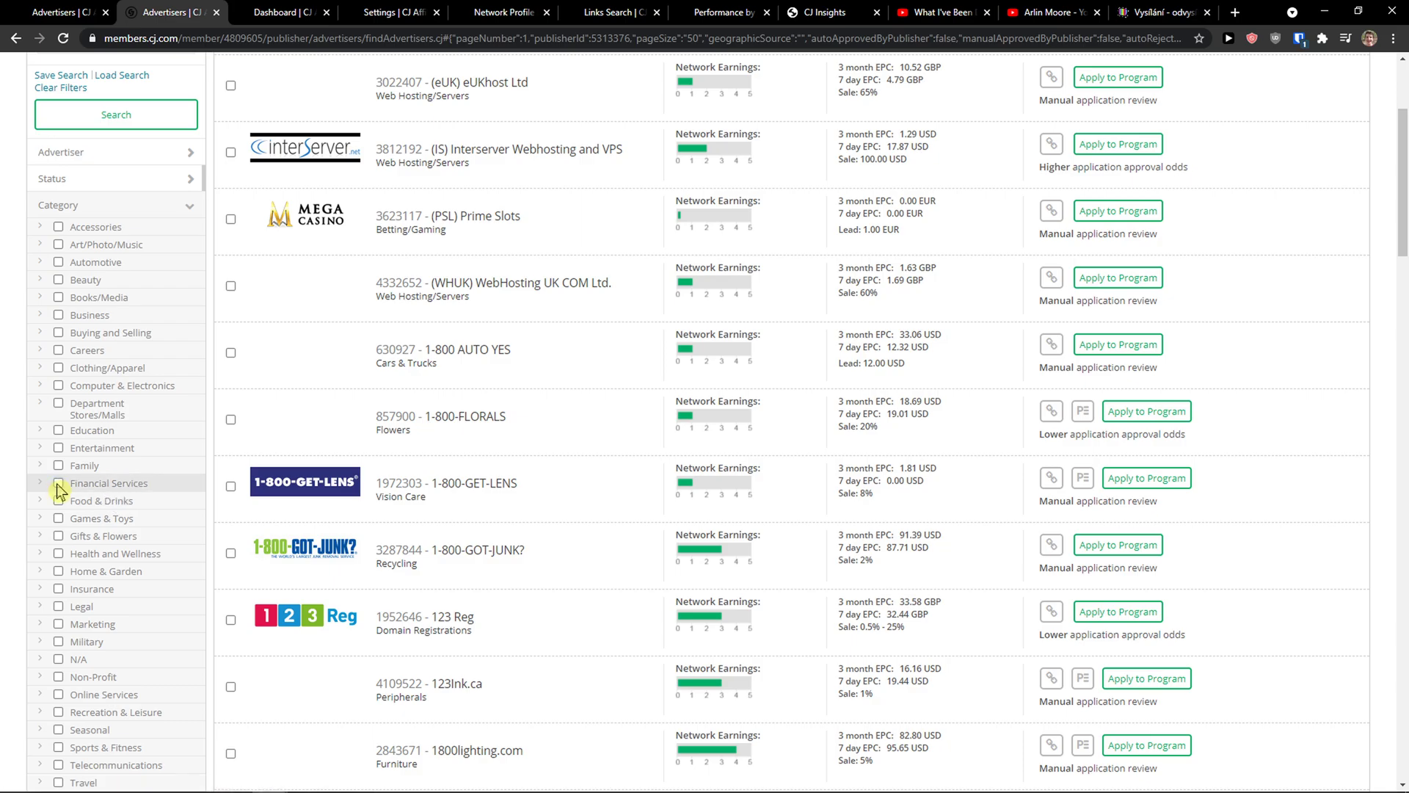
{"action": "scroll", "coordinate": [60, 491], "scroll_direction": "up", "scroll_amount": 3}
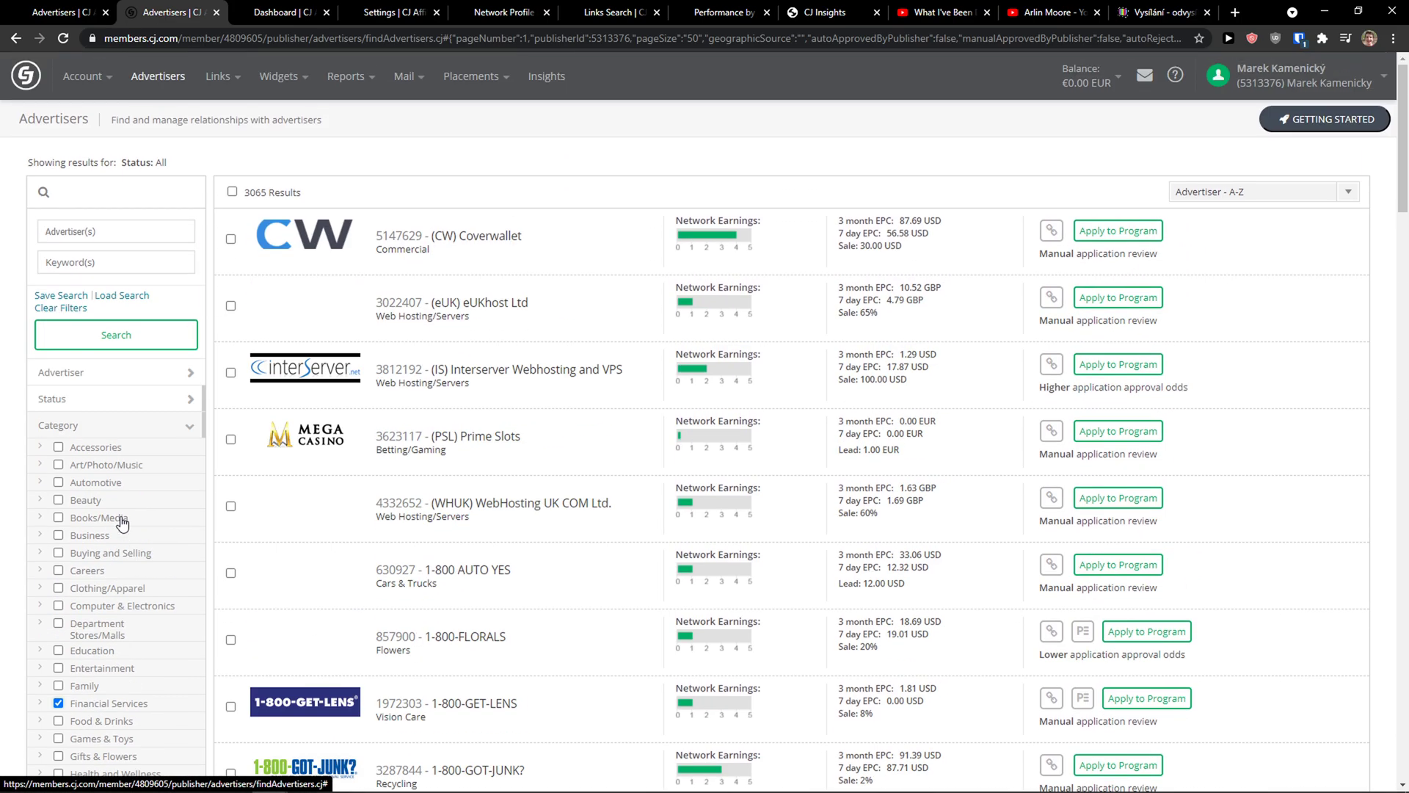
{"action": "left_click", "coordinate": [126, 345]}
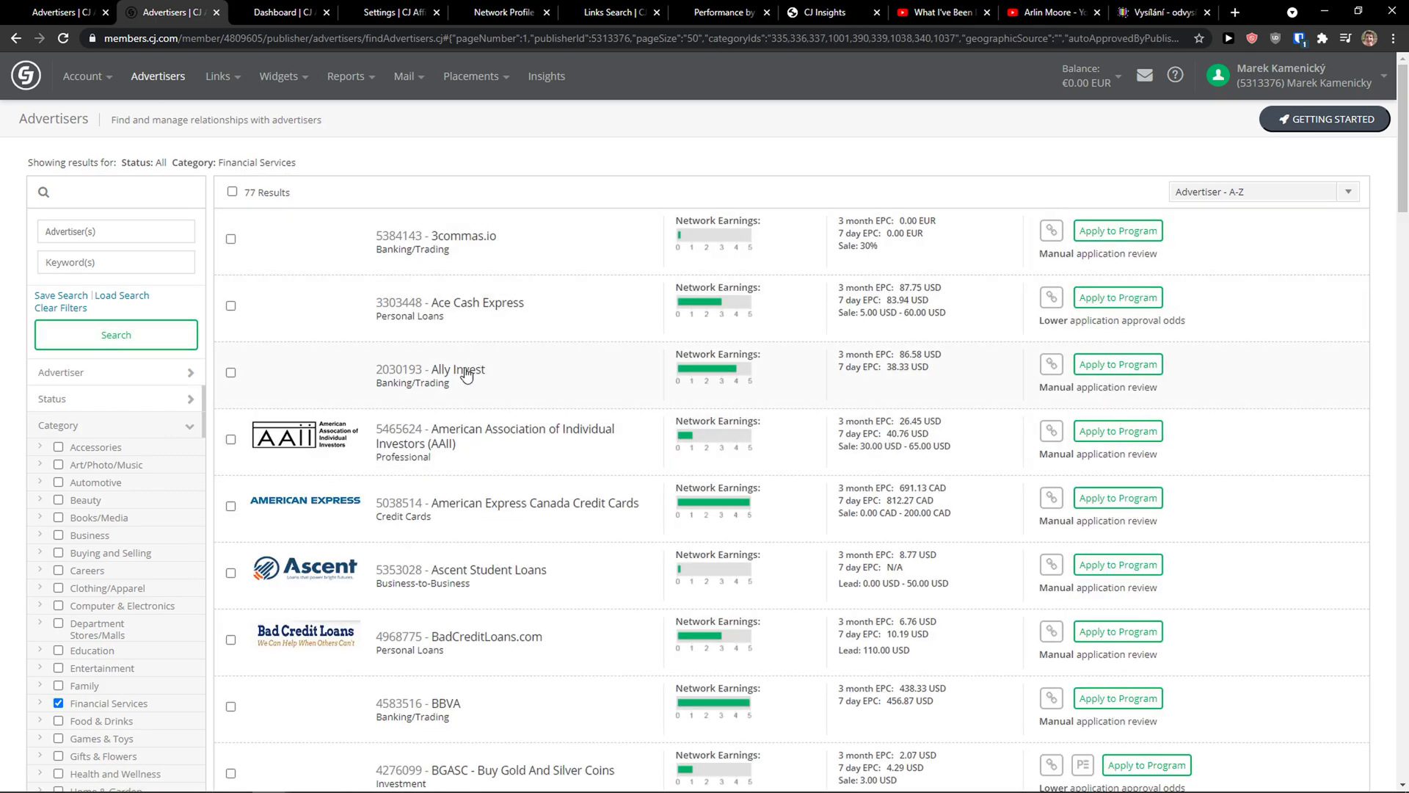
Step: Examine the Financial Services advertisers, comparing their network earnings, EPC figures, commissions and application requirements
{"action": "scroll", "coordinate": [474, 447], "scroll_direction": "down", "scroll_amount": 1}
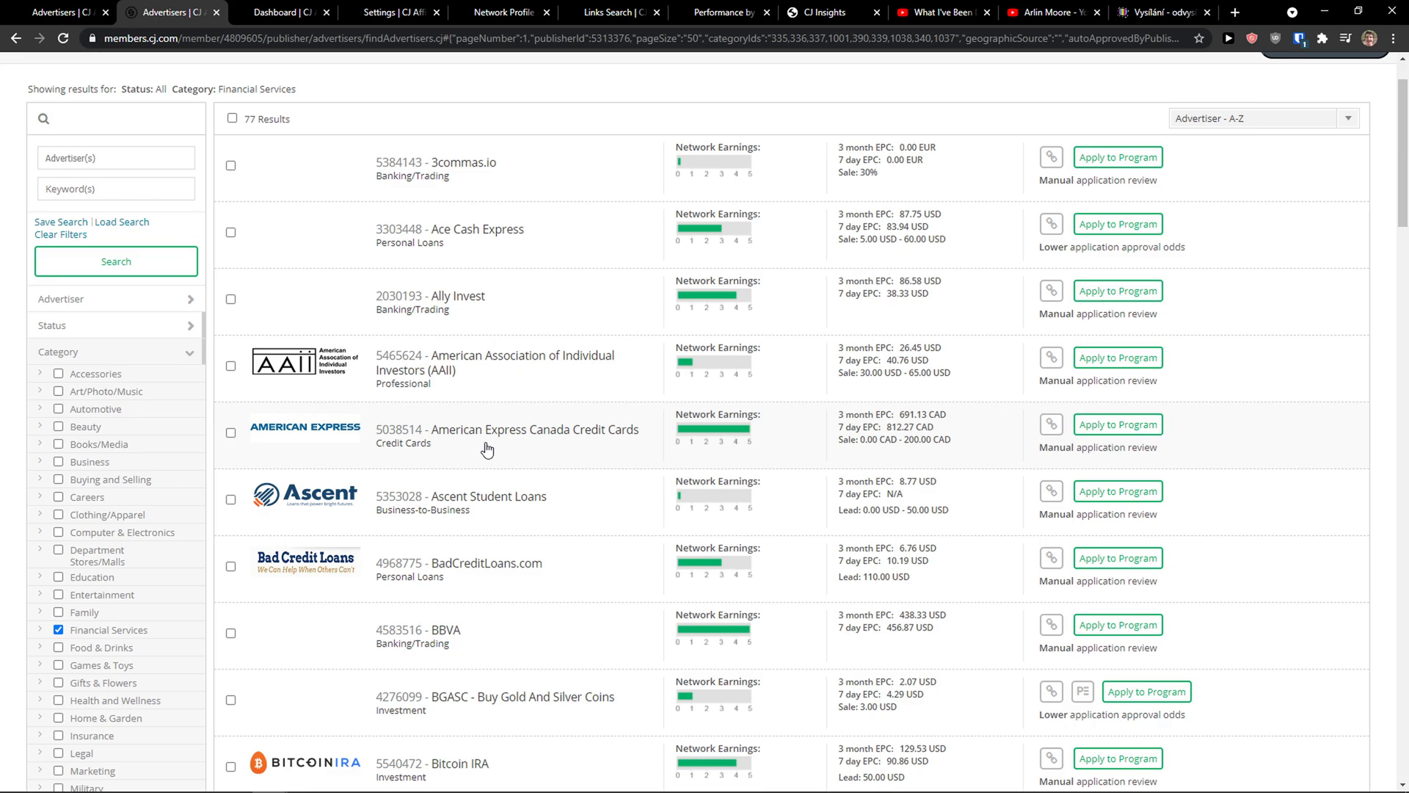
{"action": "scroll", "coordinate": [487, 449], "scroll_direction": "up", "scroll_amount": 1}
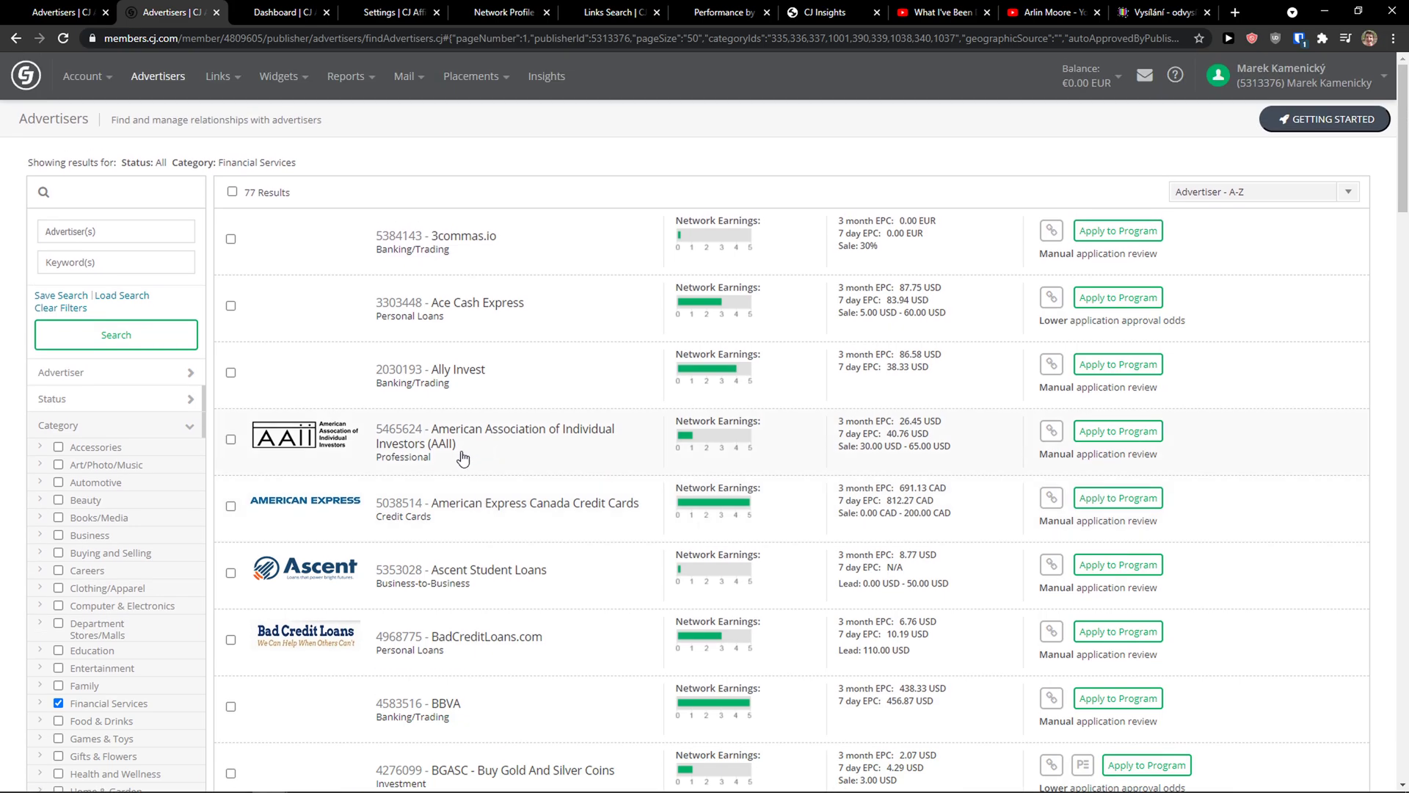
{"action": "scroll", "coordinate": [460, 461], "scroll_direction": "down", "scroll_amount": 1}
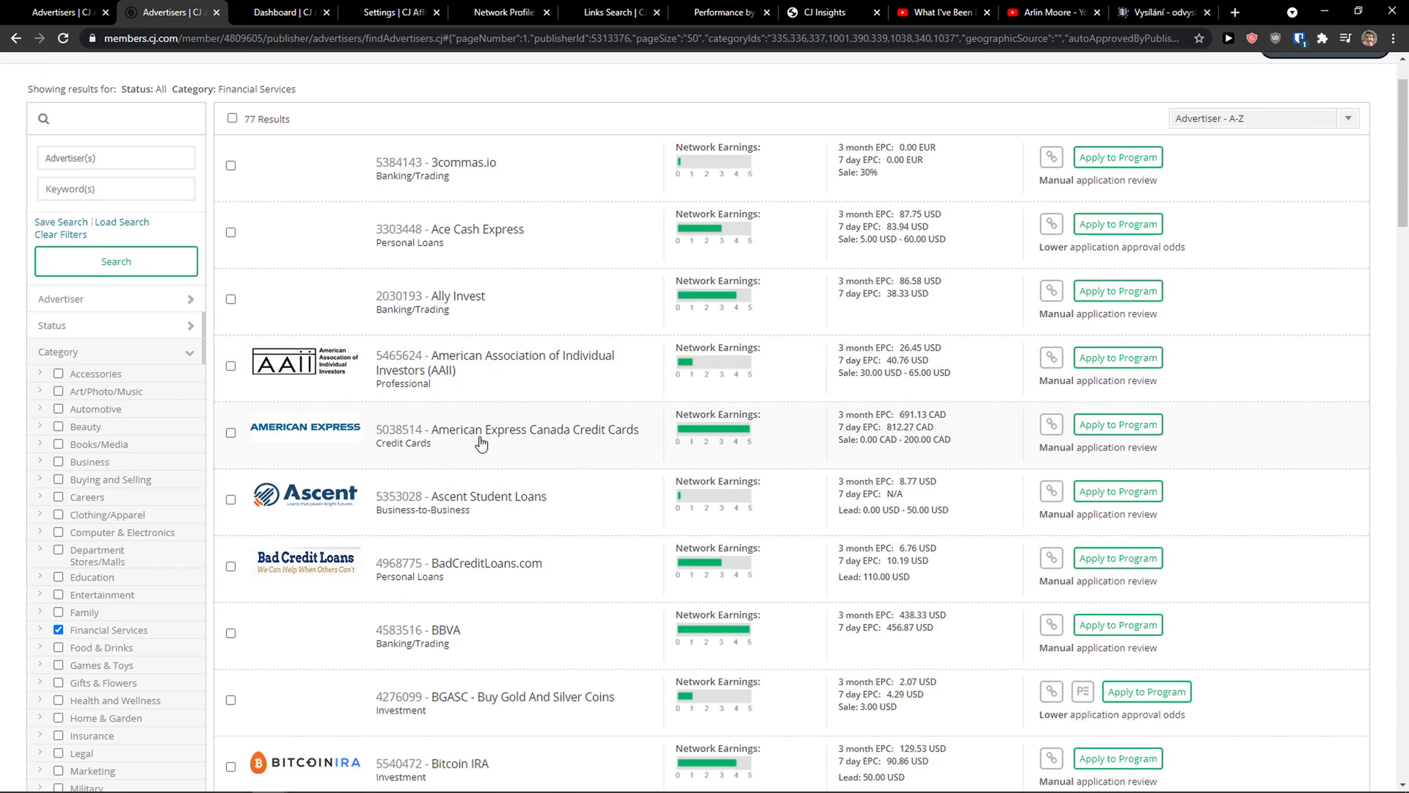
{"action": "scroll", "coordinate": [481, 445], "scroll_direction": "down", "scroll_amount": 1}
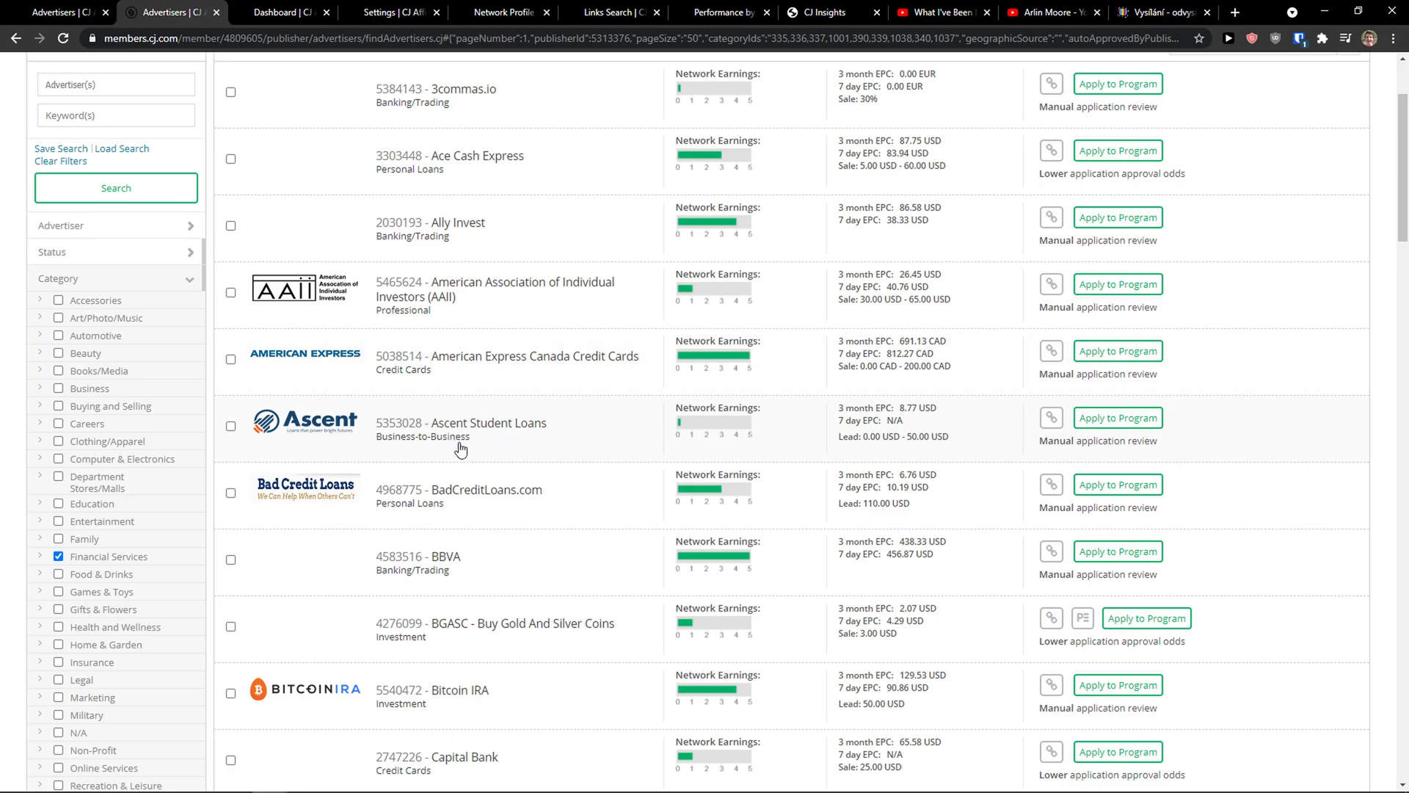
{"action": "scroll", "coordinate": [463, 451], "scroll_direction": "down", "scroll_amount": 3}
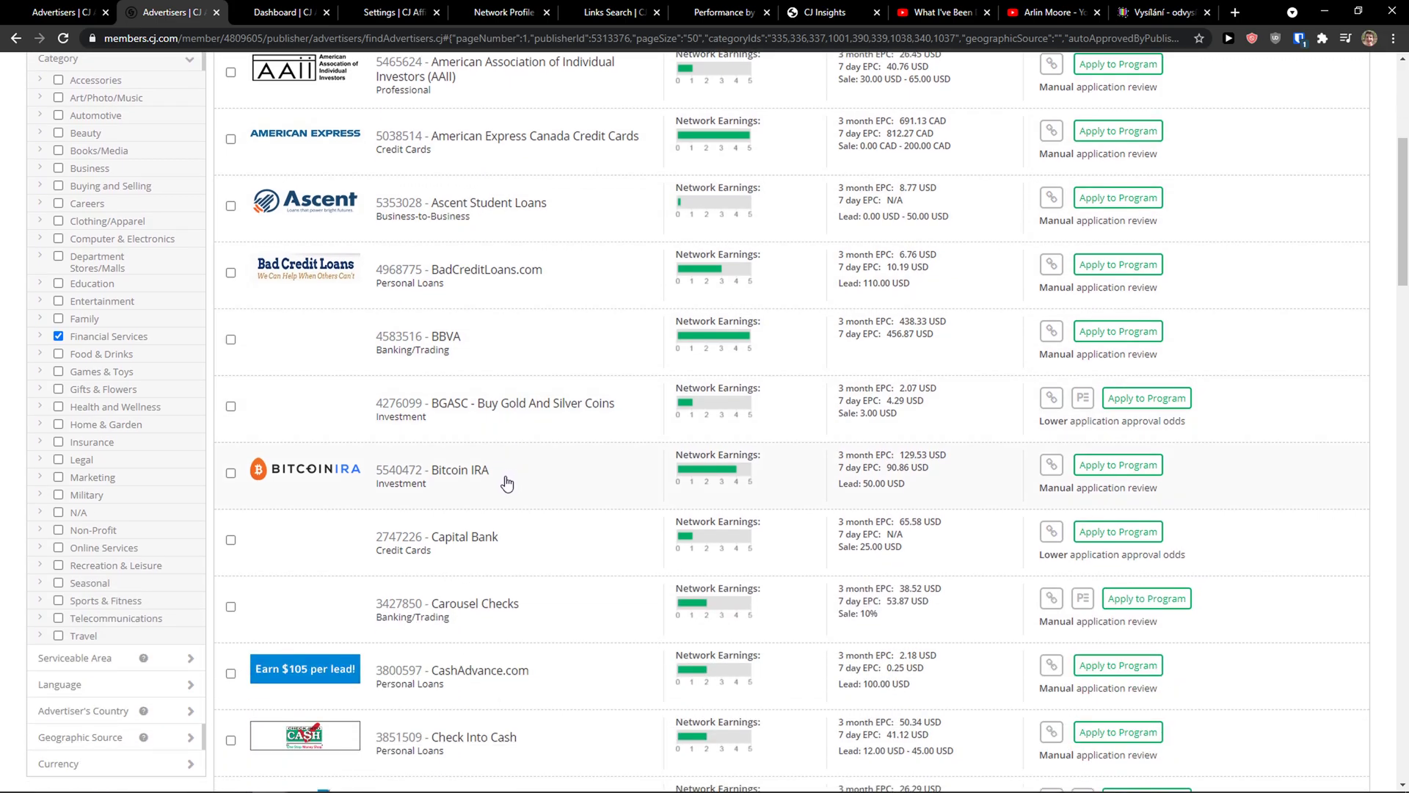
{"action": "scroll", "coordinate": [506, 482], "scroll_direction": "down", "scroll_amount": 1}
{"action": "scroll", "coordinate": [597, 430], "scroll_direction": "up", "scroll_amount": 2}
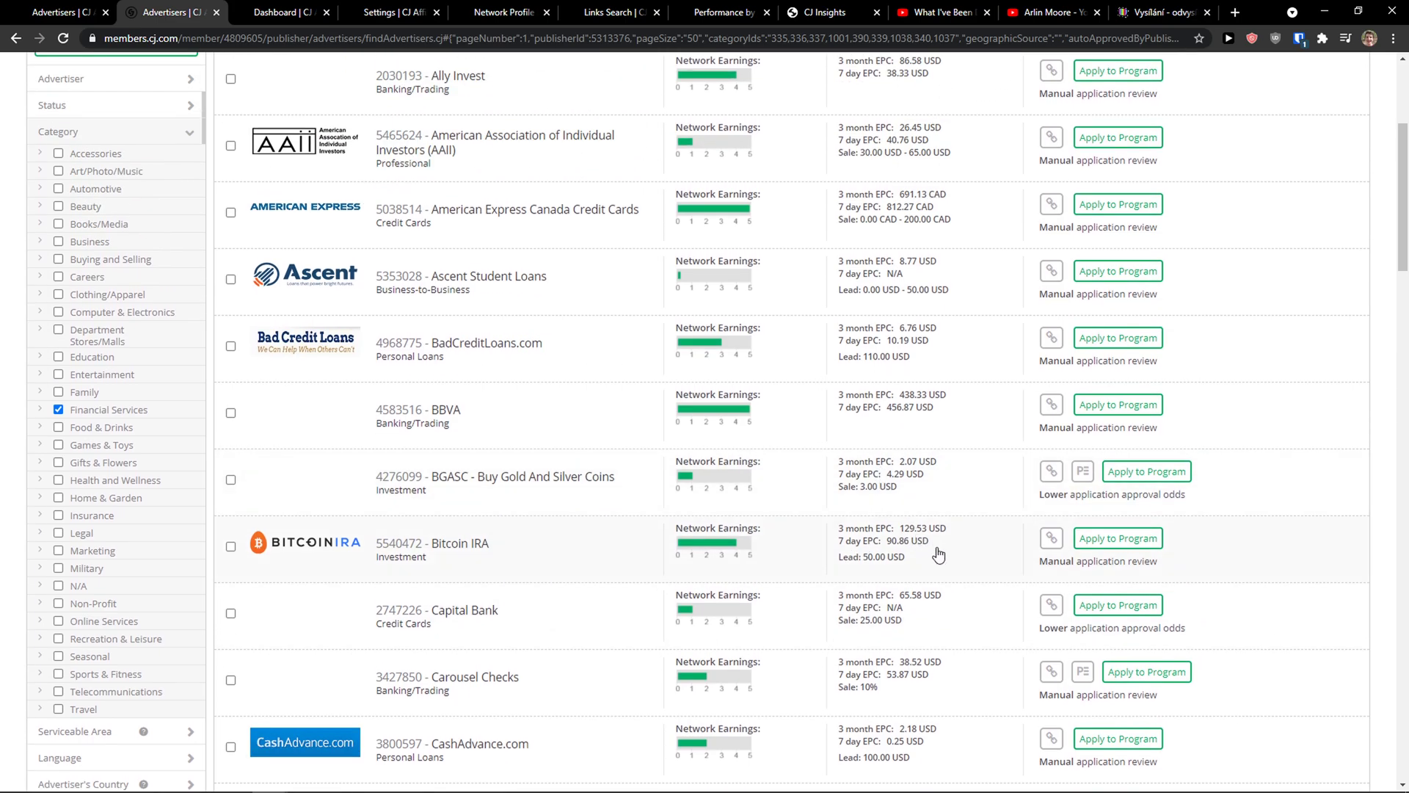
{"action": "scroll", "coordinate": [932, 558], "scroll_direction": "up", "scroll_amount": 2}
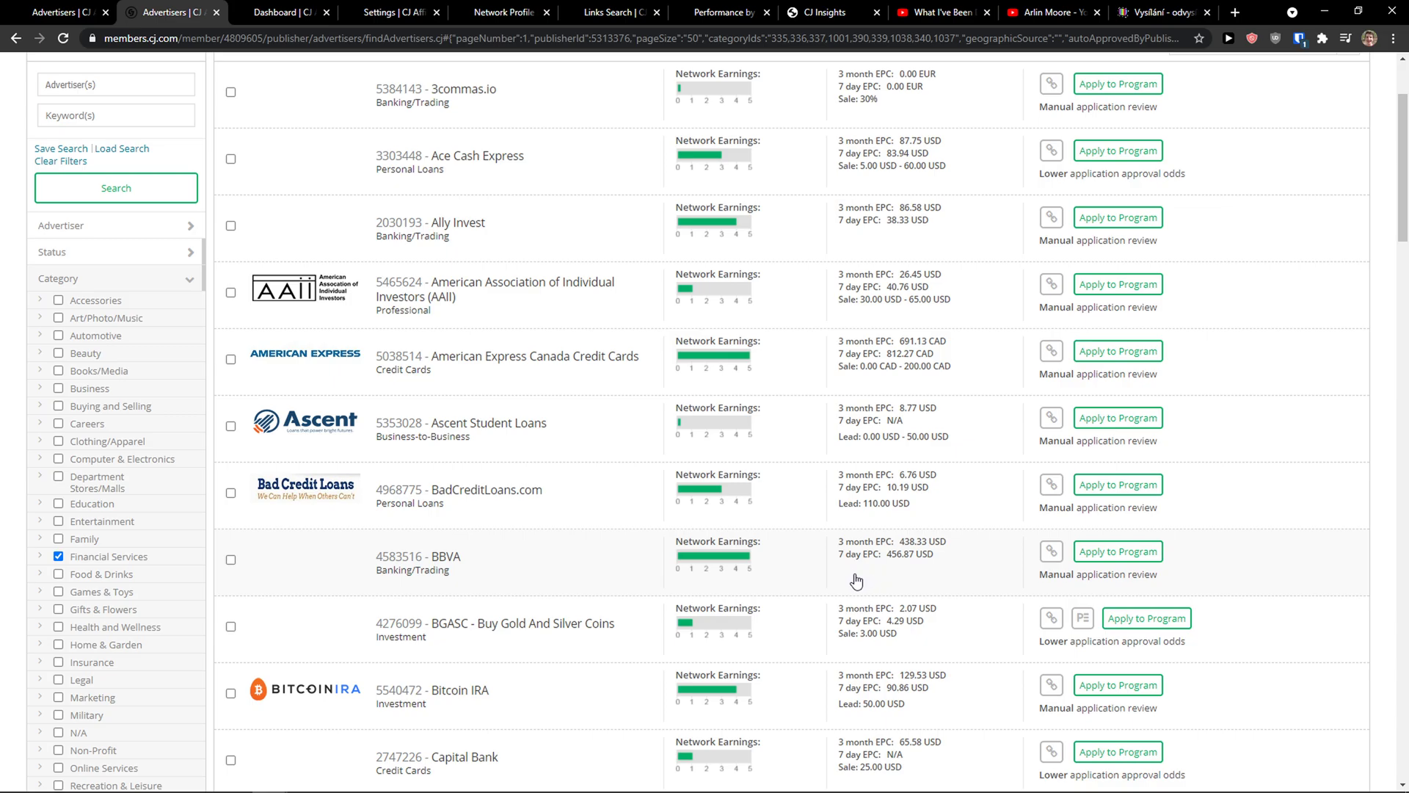
{"action": "scroll", "coordinate": [857, 582], "scroll_direction": "down", "scroll_amount": 7}
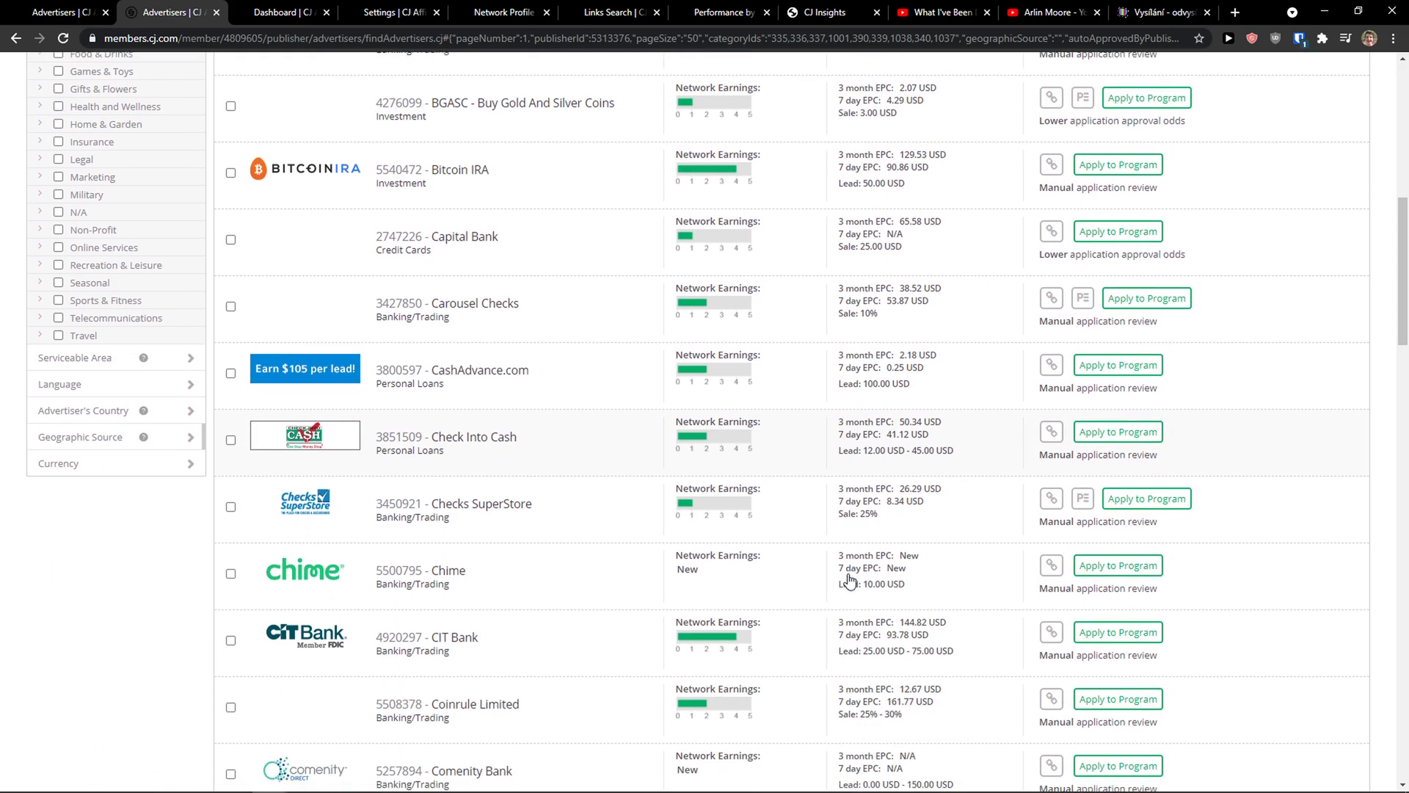
{"action": "scroll", "coordinate": [850, 581], "scroll_direction": "down", "scroll_amount": 4}
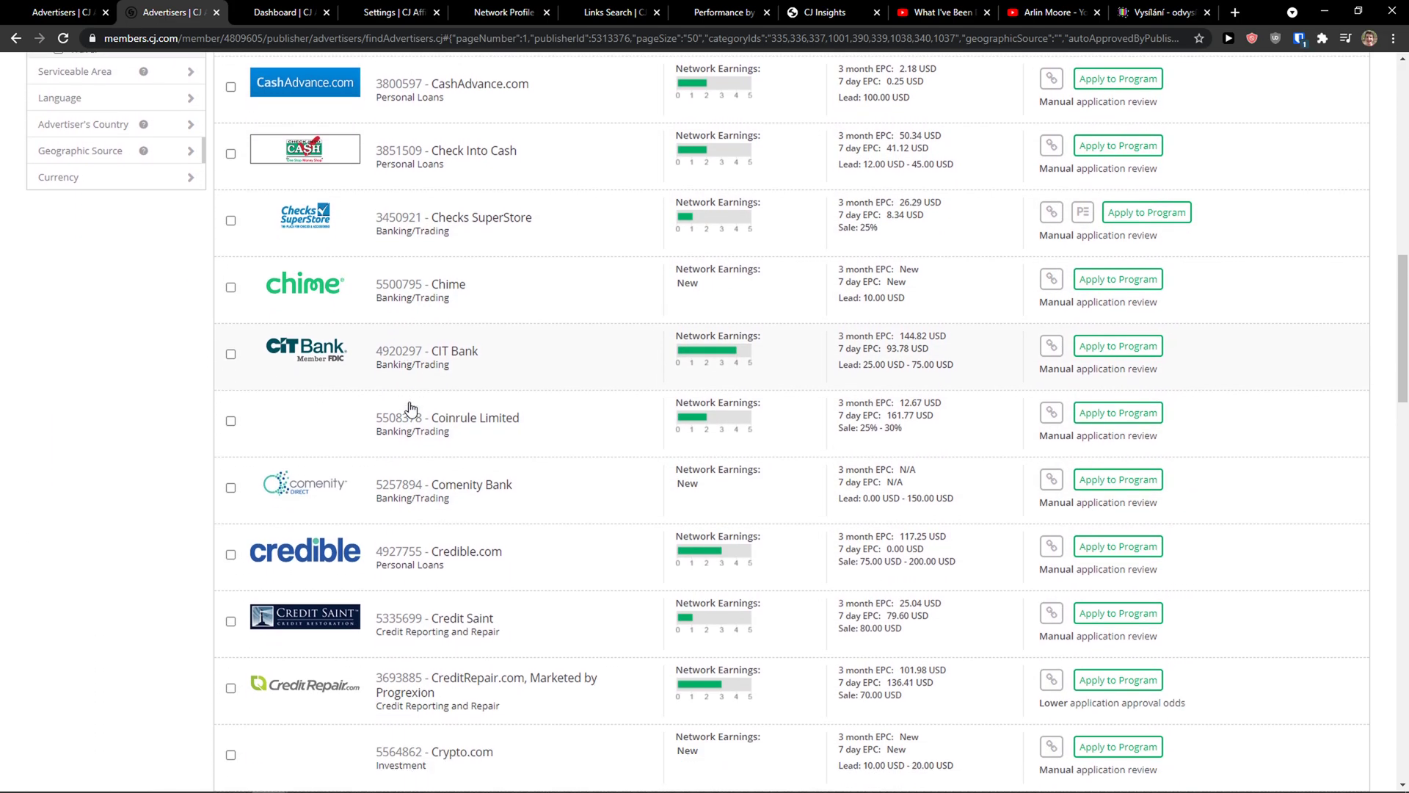
Step: Continue through the Financial Services results around Coinrule, Credit Saint and eToro, comparing commissions and application review types
{"action": "scroll", "coordinate": [423, 394], "scroll_direction": "down", "scroll_amount": 1}
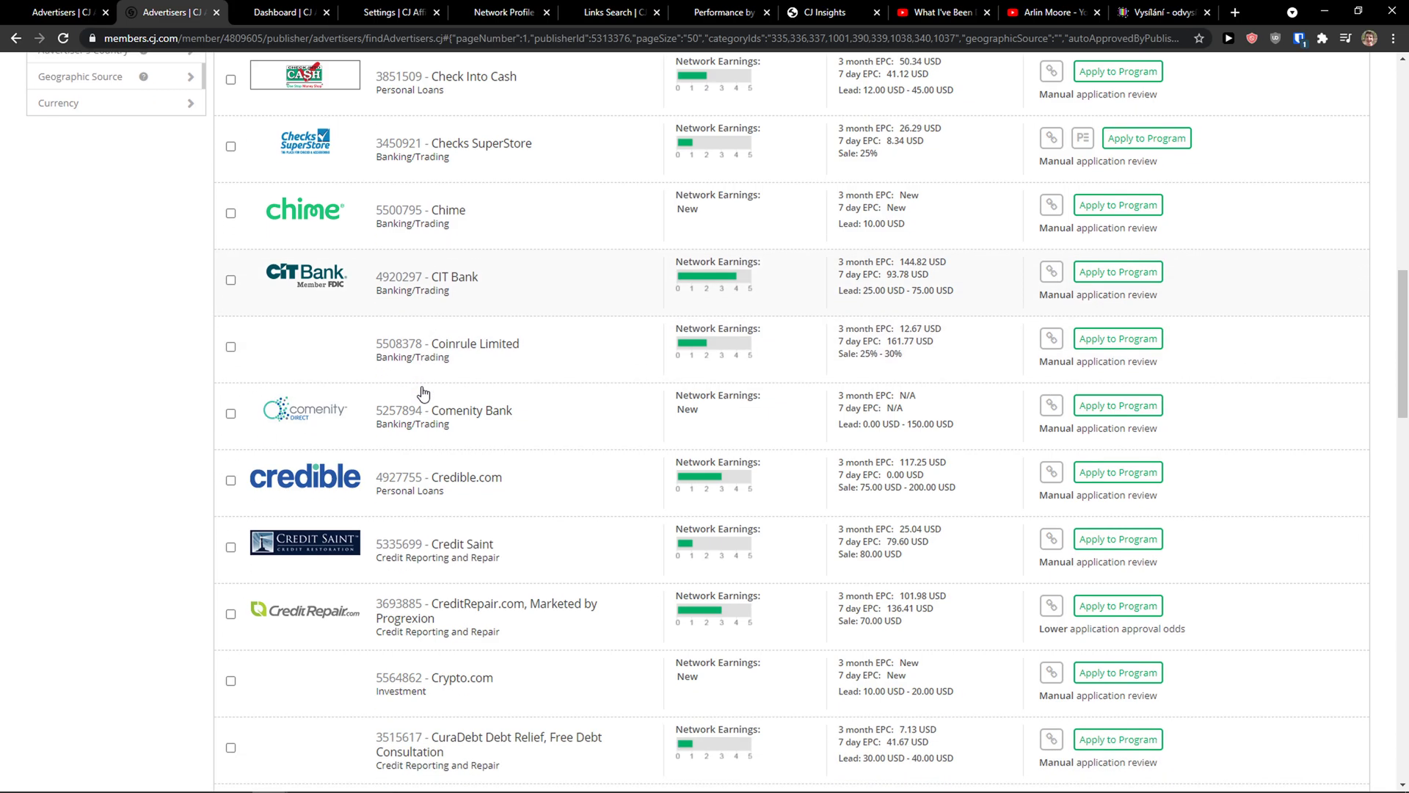
{"action": "scroll", "coordinate": [423, 394], "scroll_direction": "up", "scroll_amount": 1}
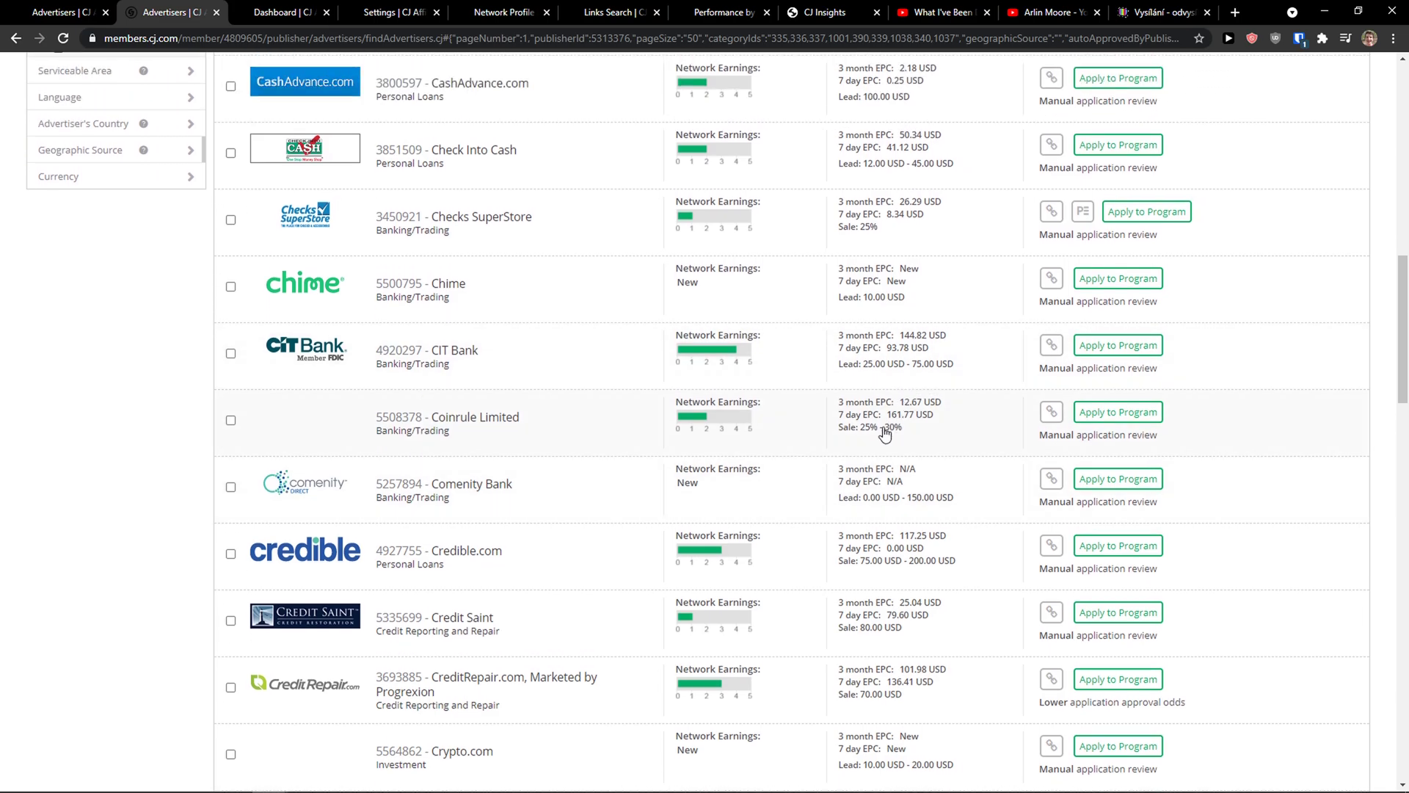
{"action": "scroll", "coordinate": [807, 485], "scroll_direction": "down", "scroll_amount": 4}
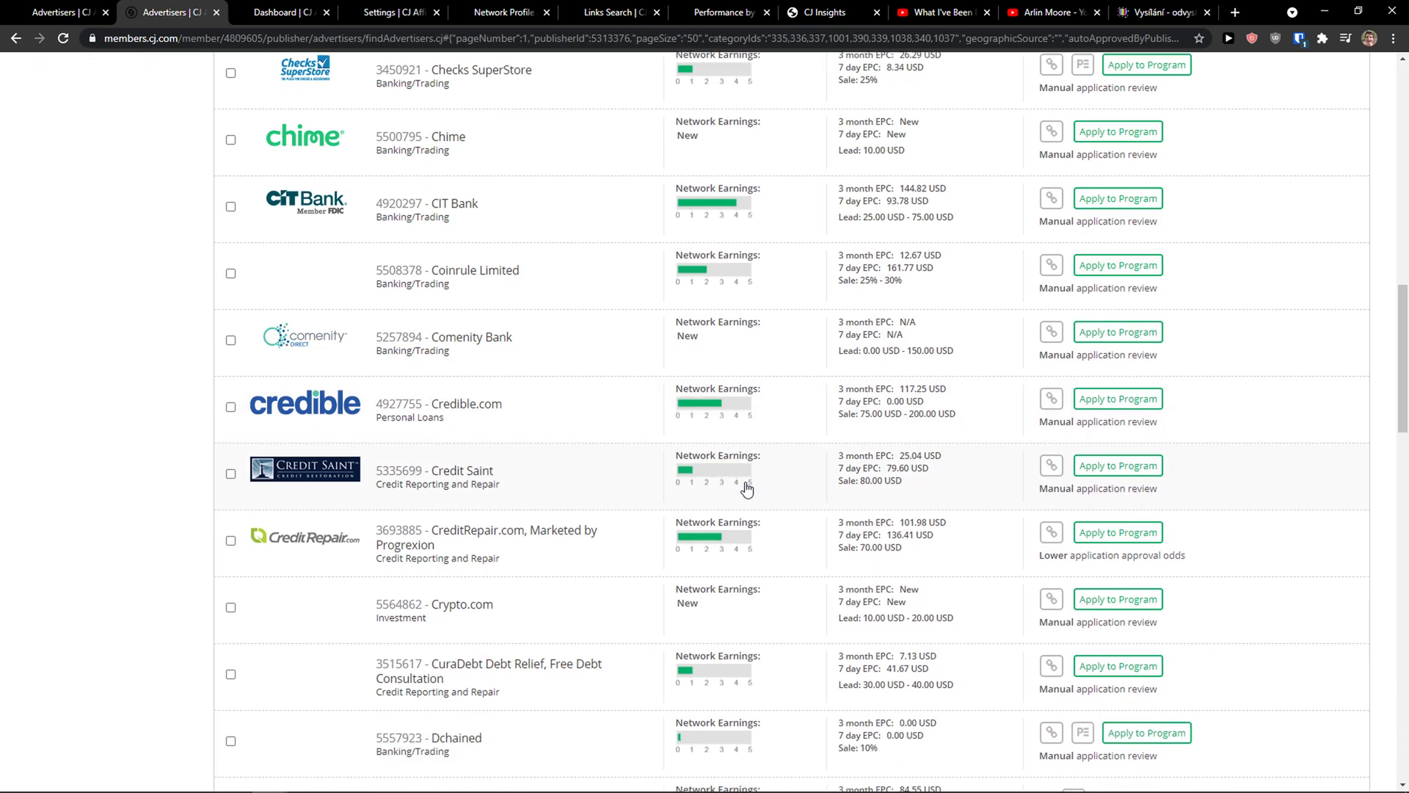
{"action": "scroll", "coordinate": [735, 487], "scroll_direction": "down", "scroll_amount": 6}
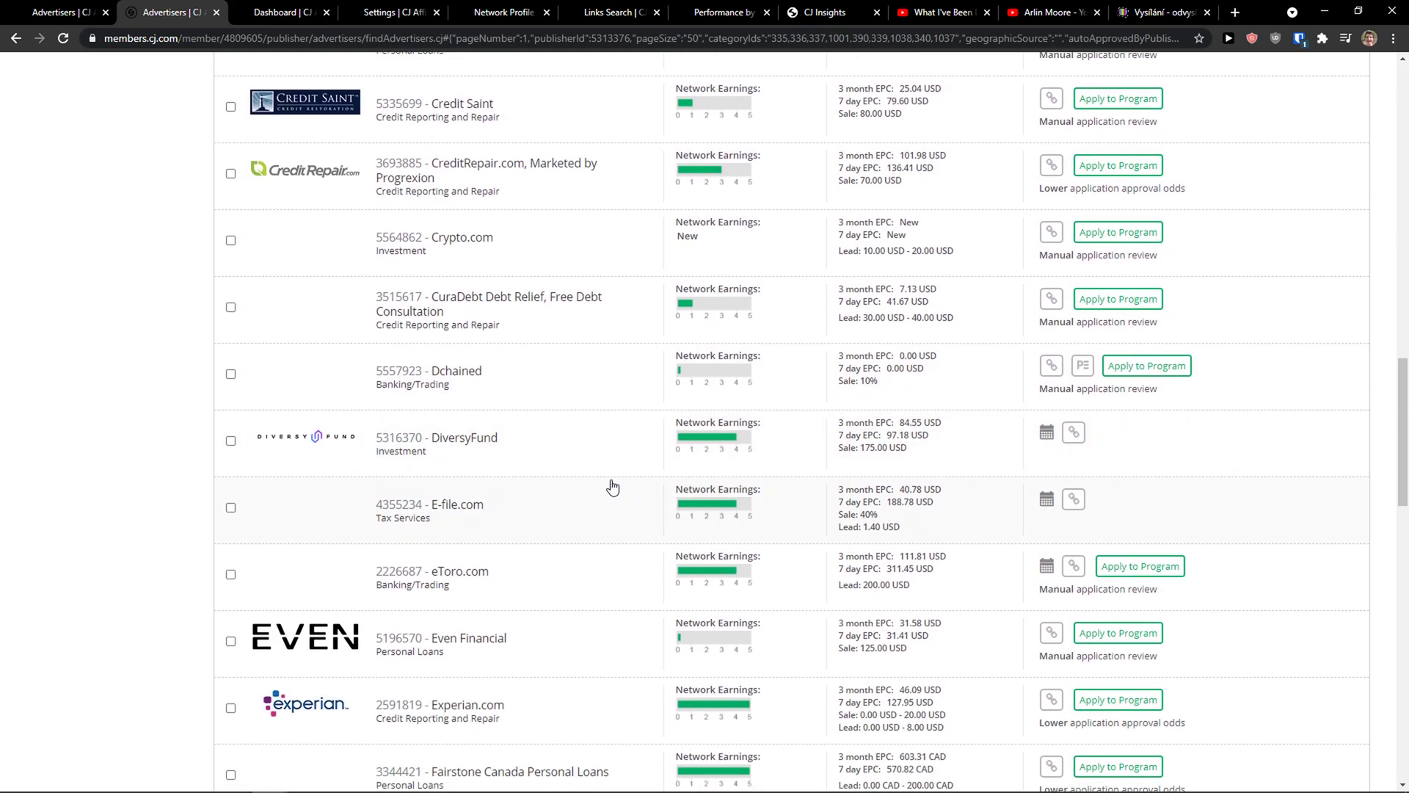
Step: Apply to the American Express Canada Credit Cards program, accepting its special terms and conditions, and close the submission window
{"action": "scroll", "coordinate": [606, 493], "scroll_direction": "up", "scroll_amount": 16}
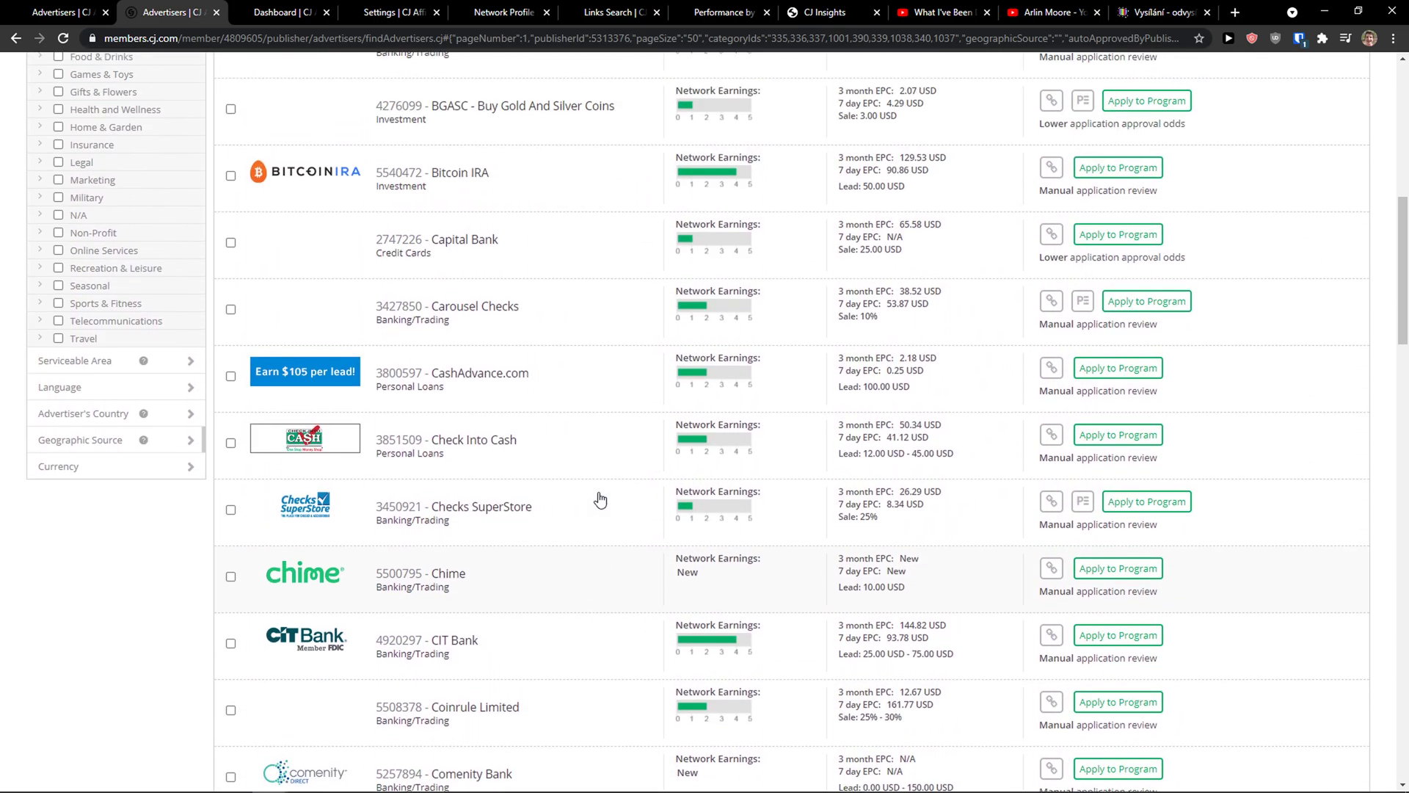
{"action": "scroll", "coordinate": [599, 498], "scroll_direction": "up", "scroll_amount": 5}
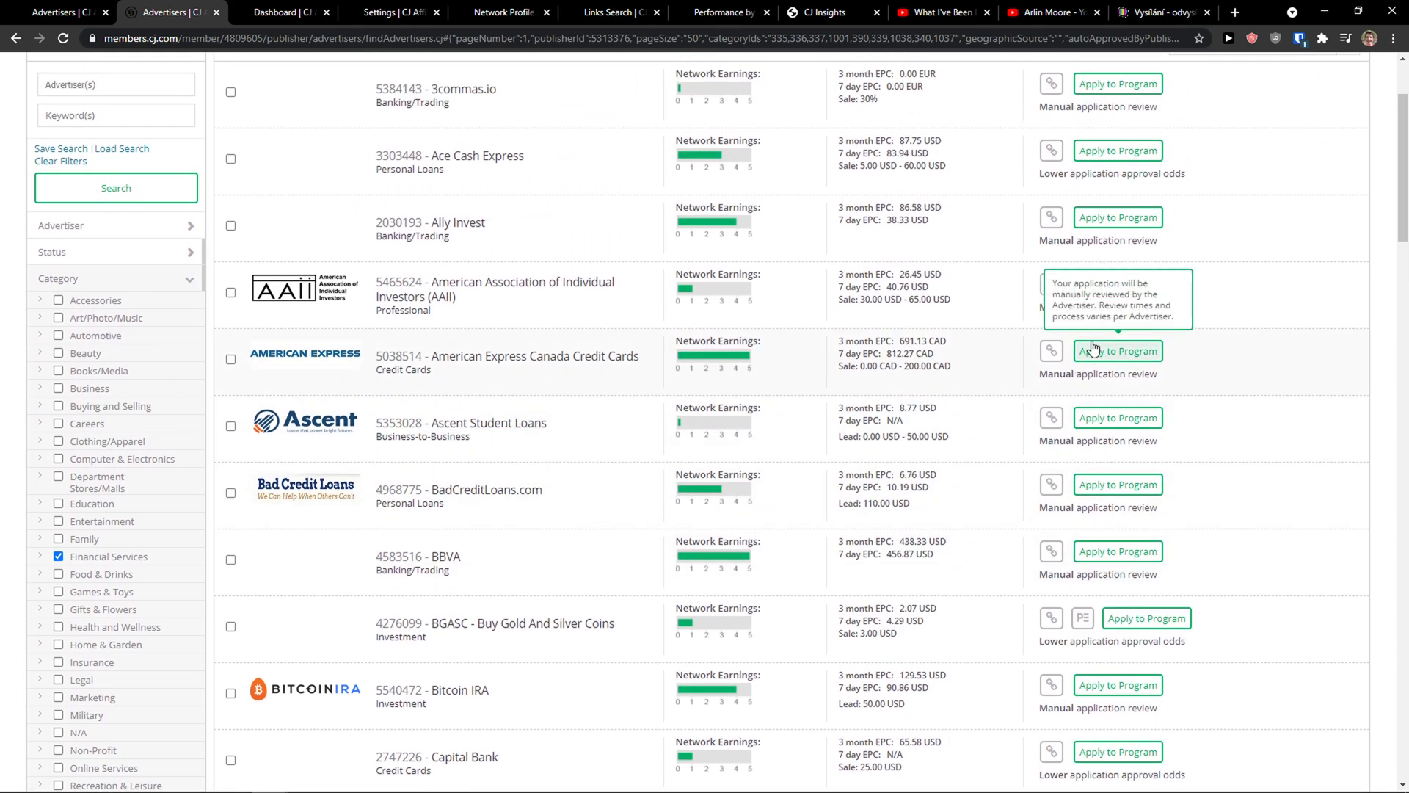
{"action": "left_click", "coordinate": [1114, 355]}
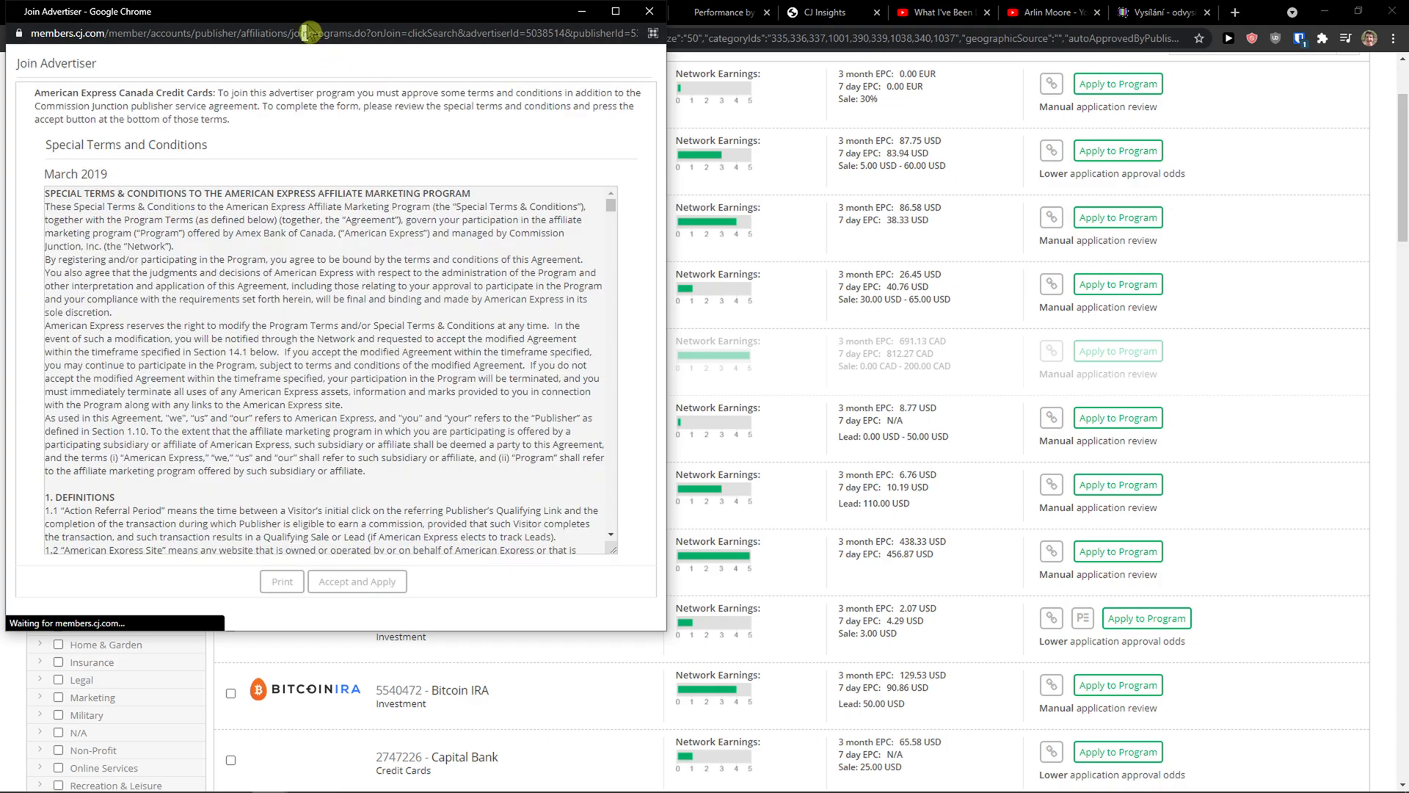
{"action": "left_click_drag", "start_coordinate": [336, 33], "coordinate": [567, 54]}
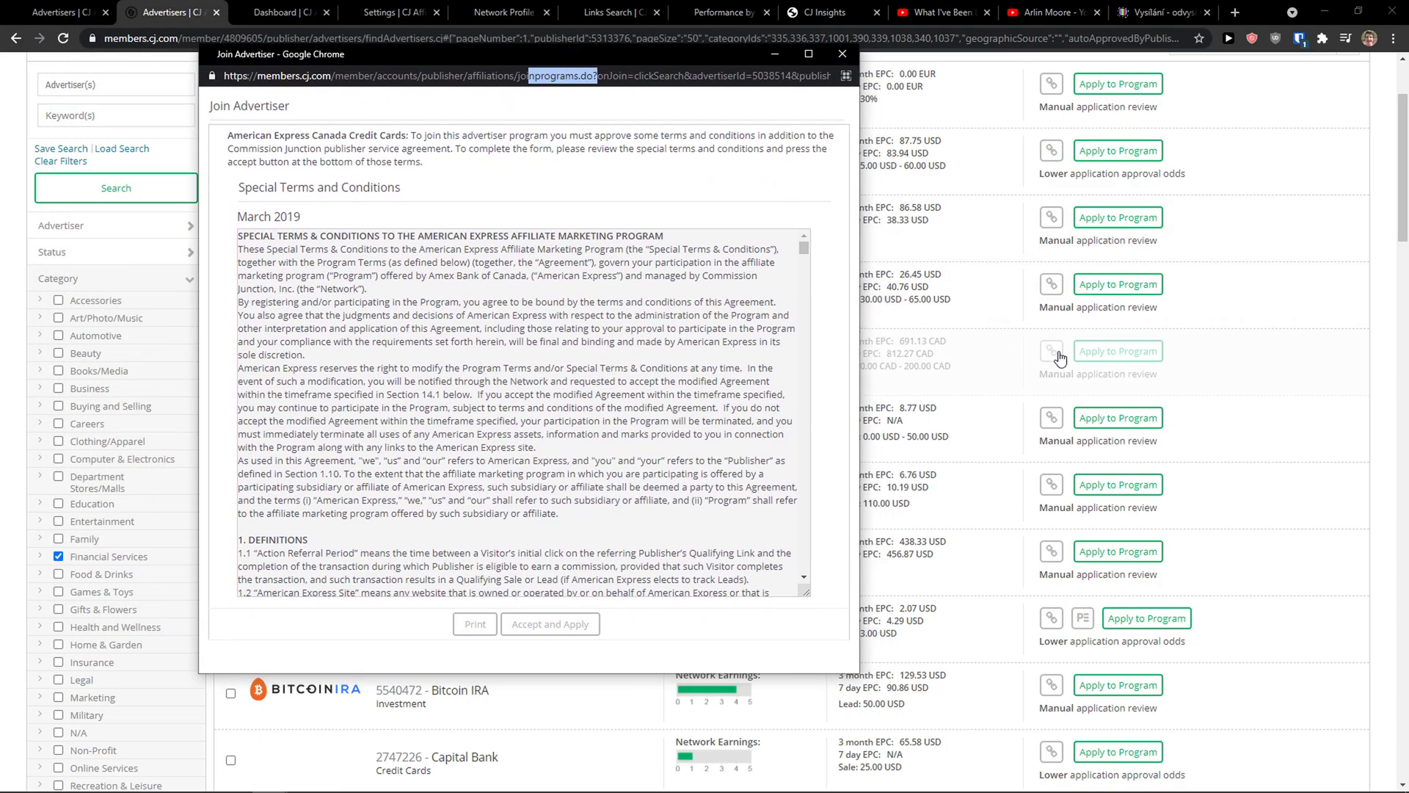
{"action": "scroll", "coordinate": [734, 478], "scroll_direction": "down", "scroll_amount": 4}
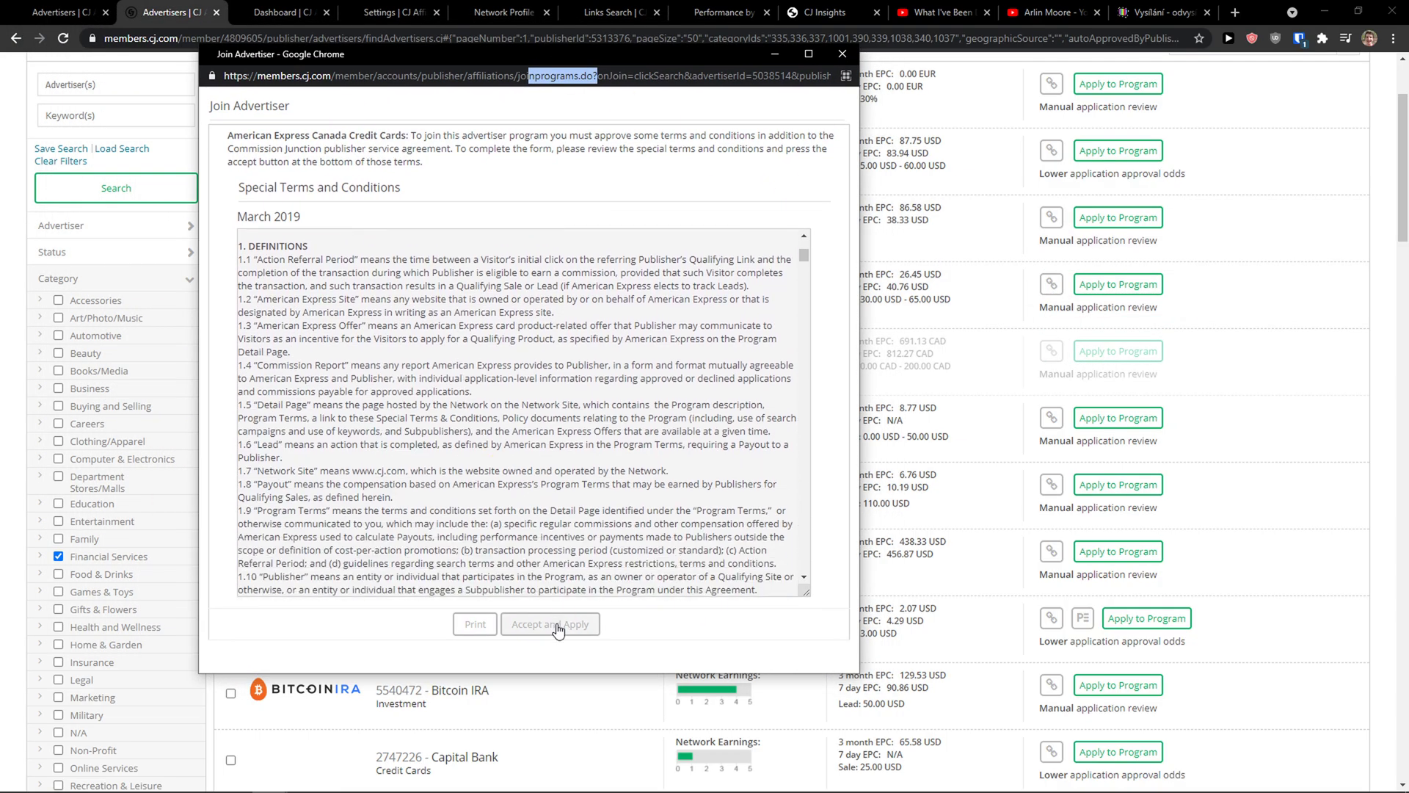
{"action": "left_click", "coordinate": [555, 626]}
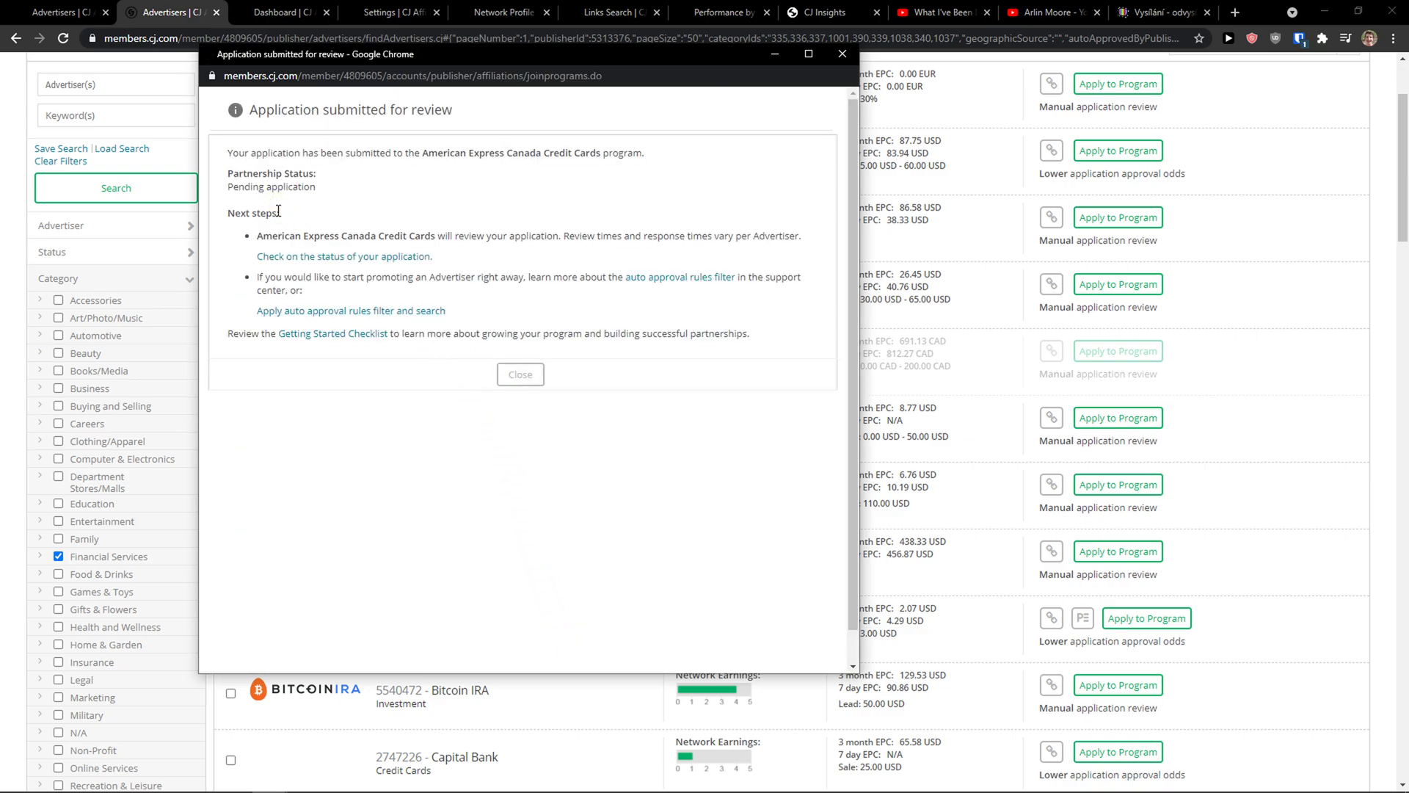
{"action": "left_click_drag", "start_coordinate": [280, 158], "coordinate": [666, 160]}
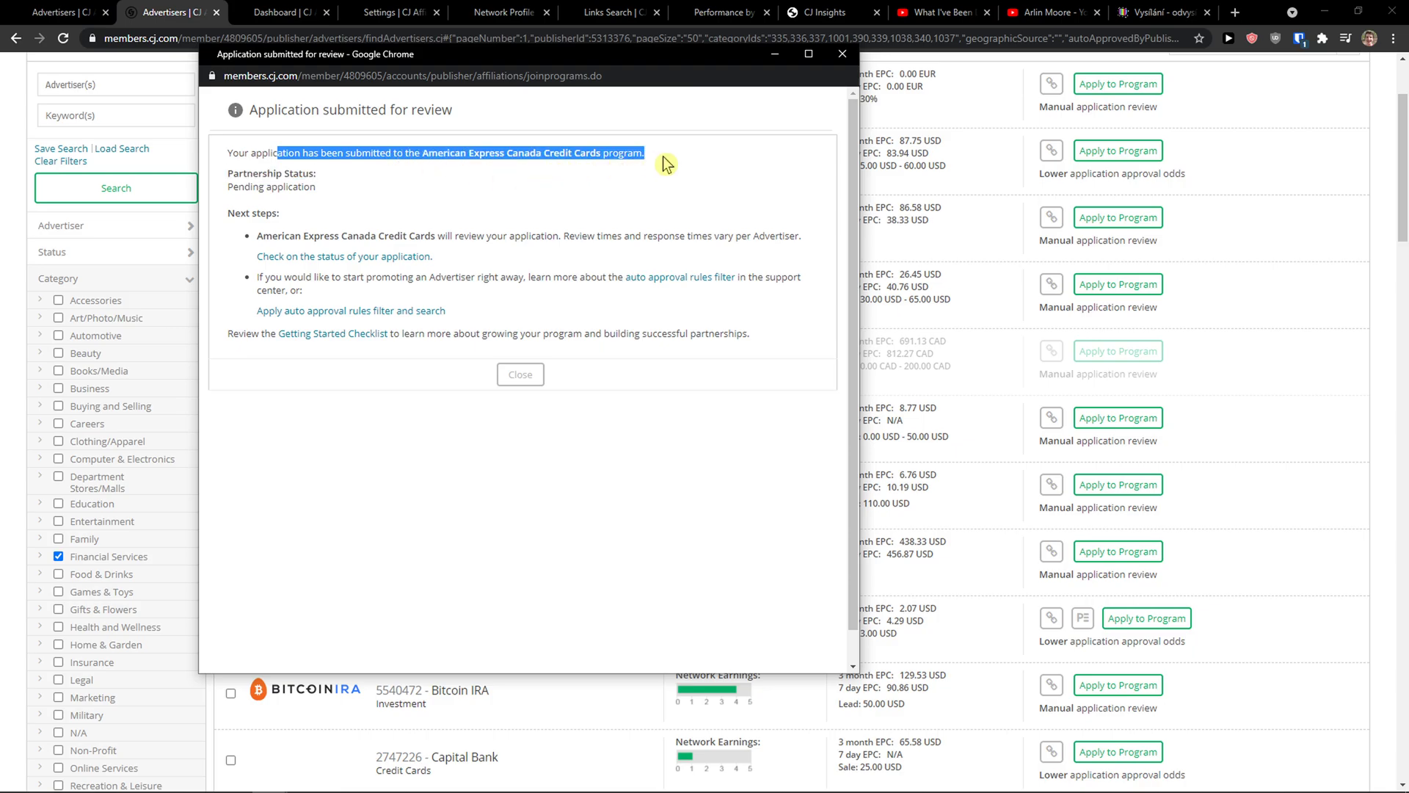
{"action": "left_click", "coordinate": [521, 382]}
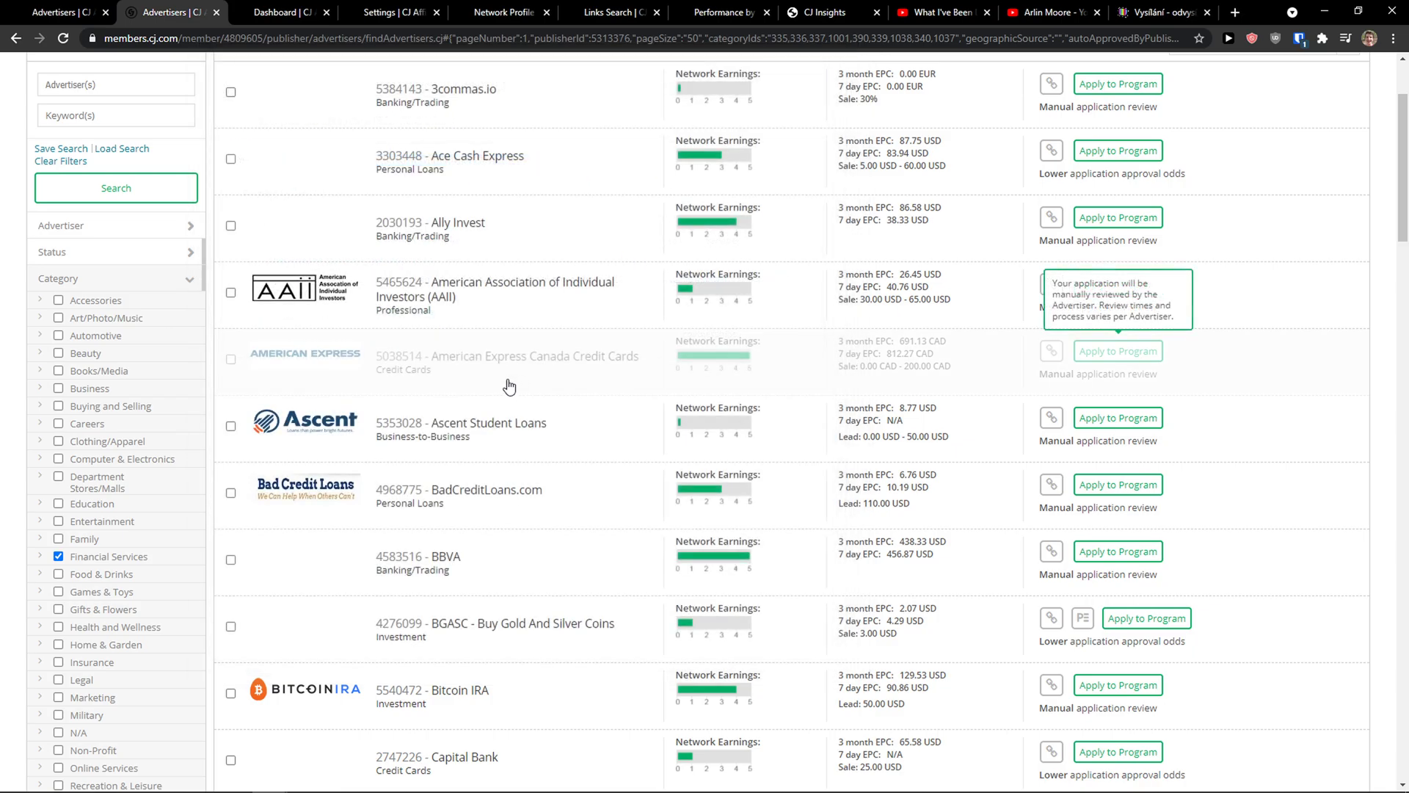
Step: Expand the details of Ascent Student Loans and American Express Canada Credit Cards, and read the full American Express program description
{"action": "left_click", "coordinate": [478, 424]}
{"action": "left_click", "coordinate": [486, 356]}
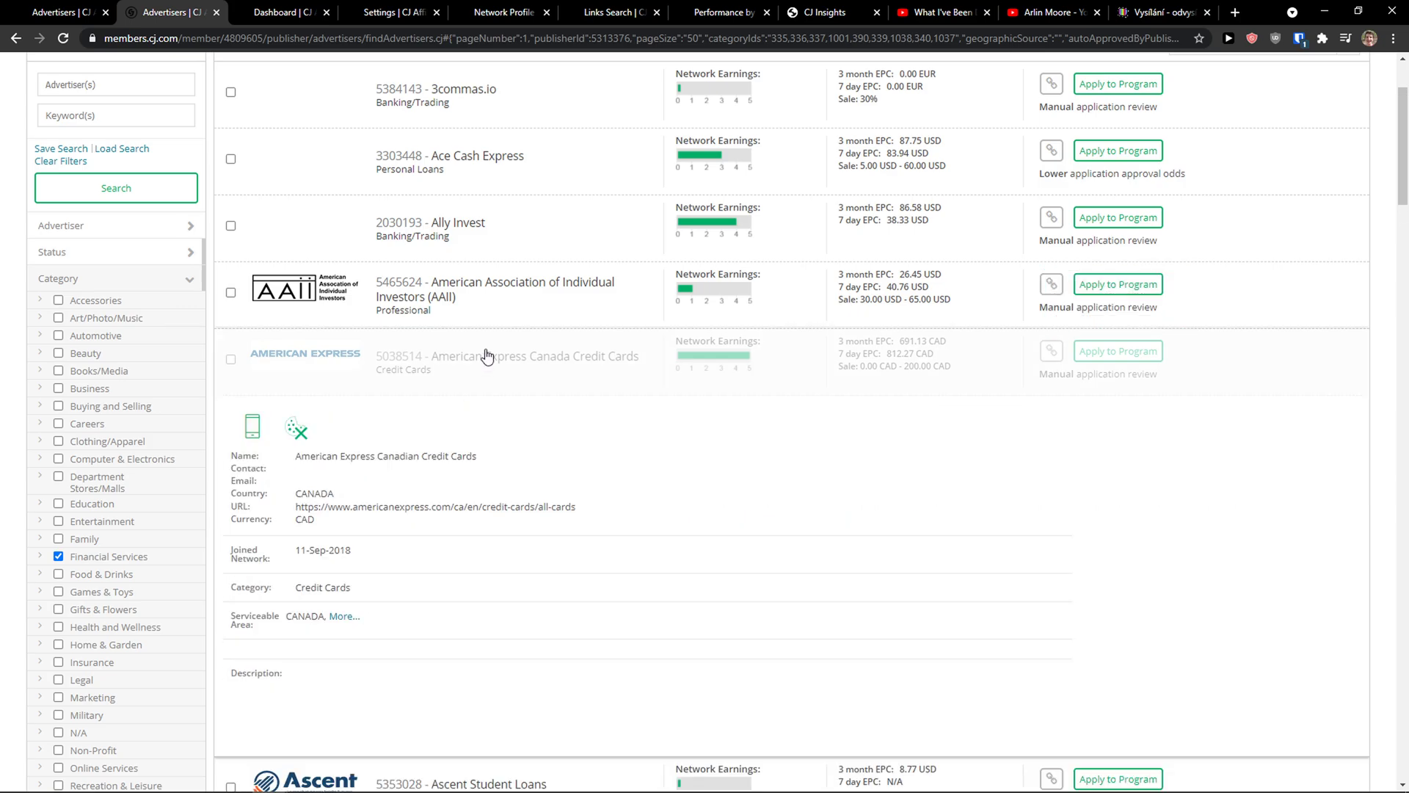
{"action": "scroll", "coordinate": [440, 382], "scroll_direction": "down", "scroll_amount": 2}
{"action": "scroll", "coordinate": [403, 419], "scroll_direction": "down", "scroll_amount": 2}
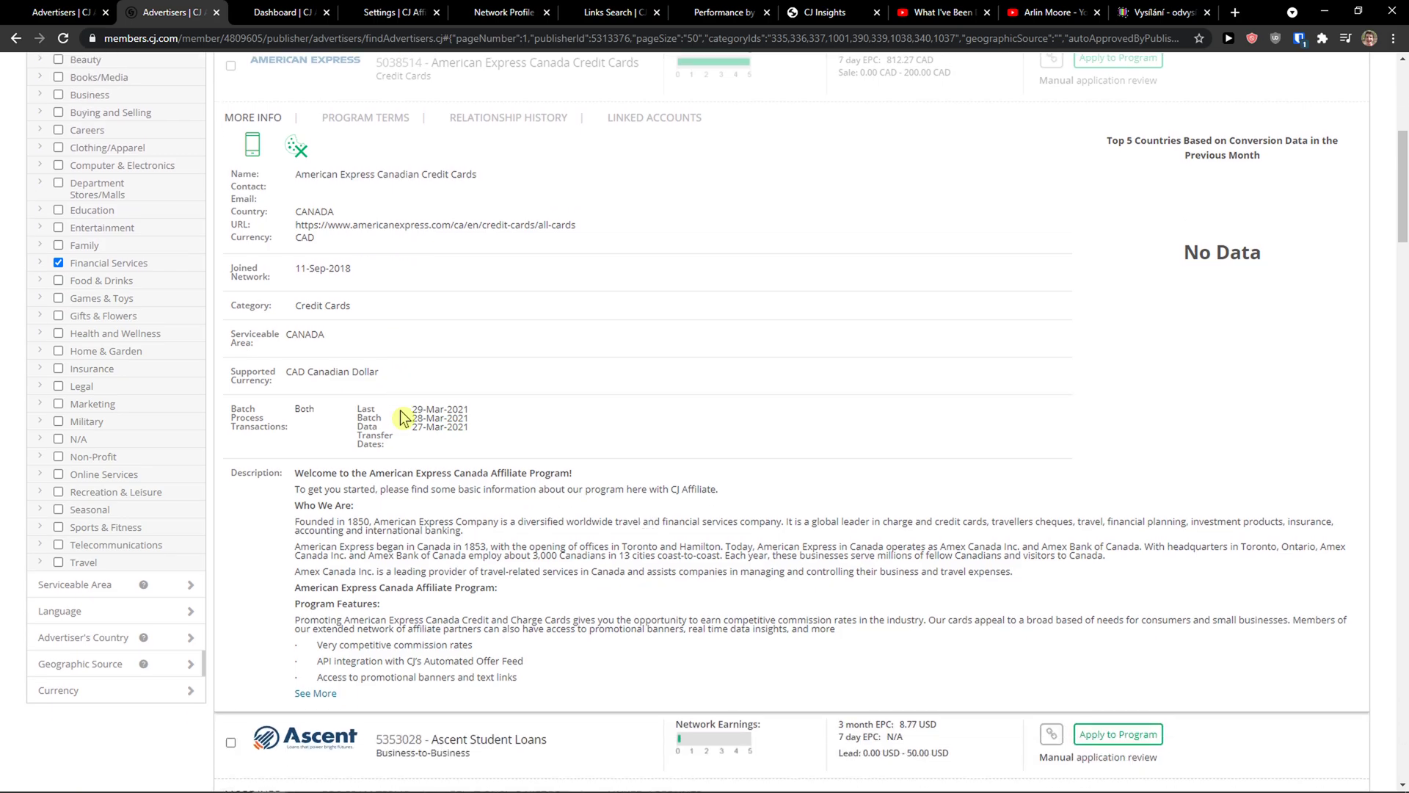
{"action": "left_click", "coordinate": [320, 693]}
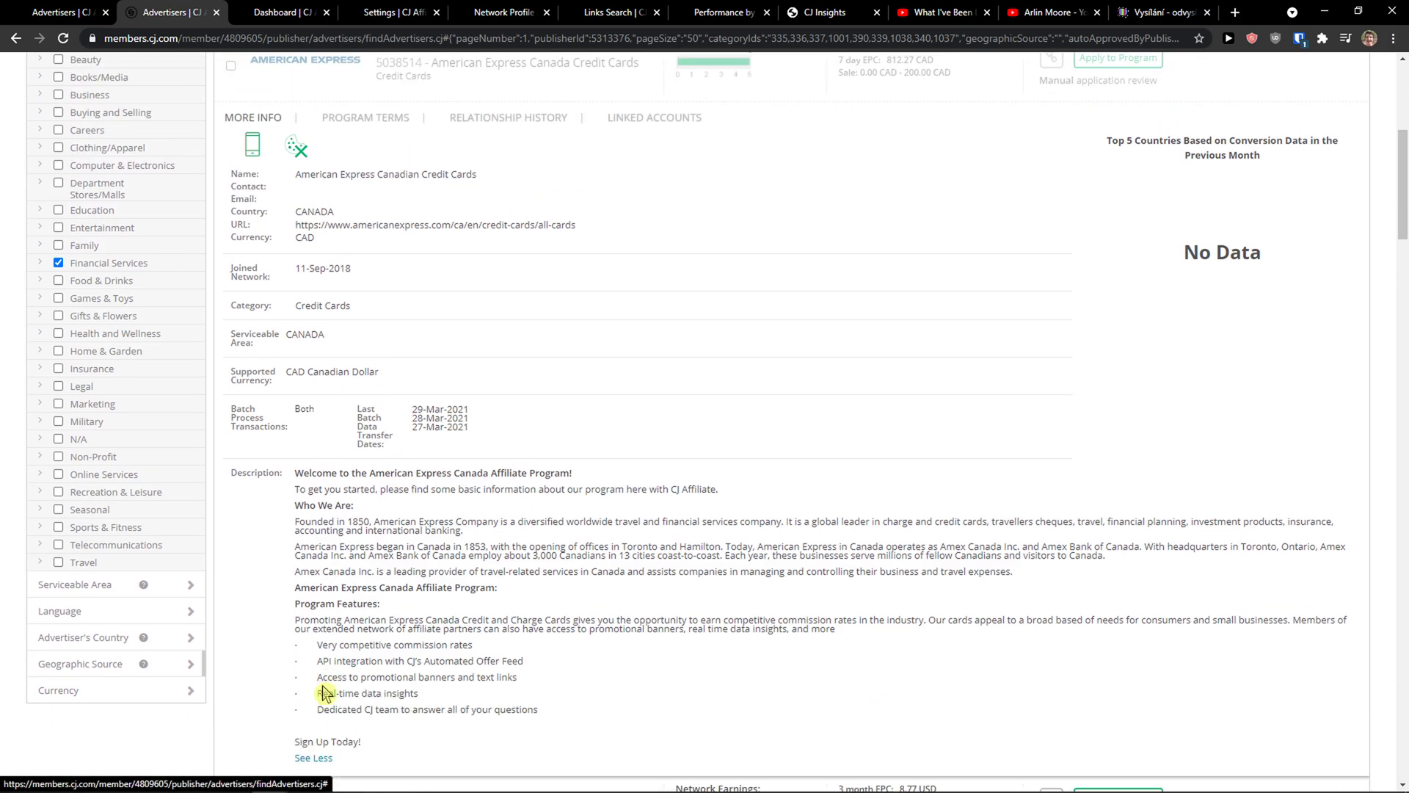
{"action": "scroll", "coordinate": [394, 660], "scroll_direction": "down", "scroll_amount": 1}
{"action": "scroll", "coordinate": [396, 661], "scroll_direction": "up", "scroll_amount": 2}
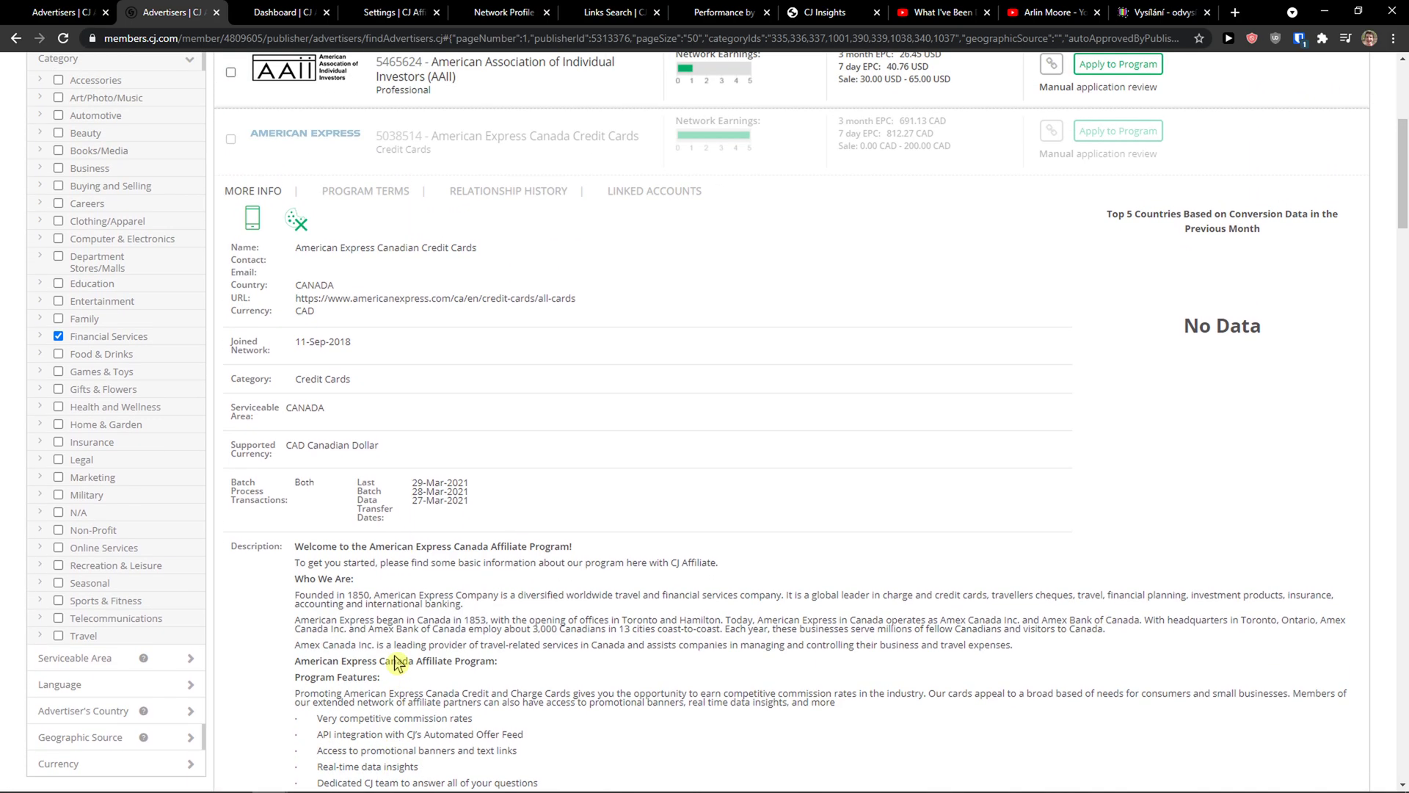
Step: Examine the American Express Canada program terms, including the per-item commissions for each card type
{"action": "left_click", "coordinate": [391, 193]}
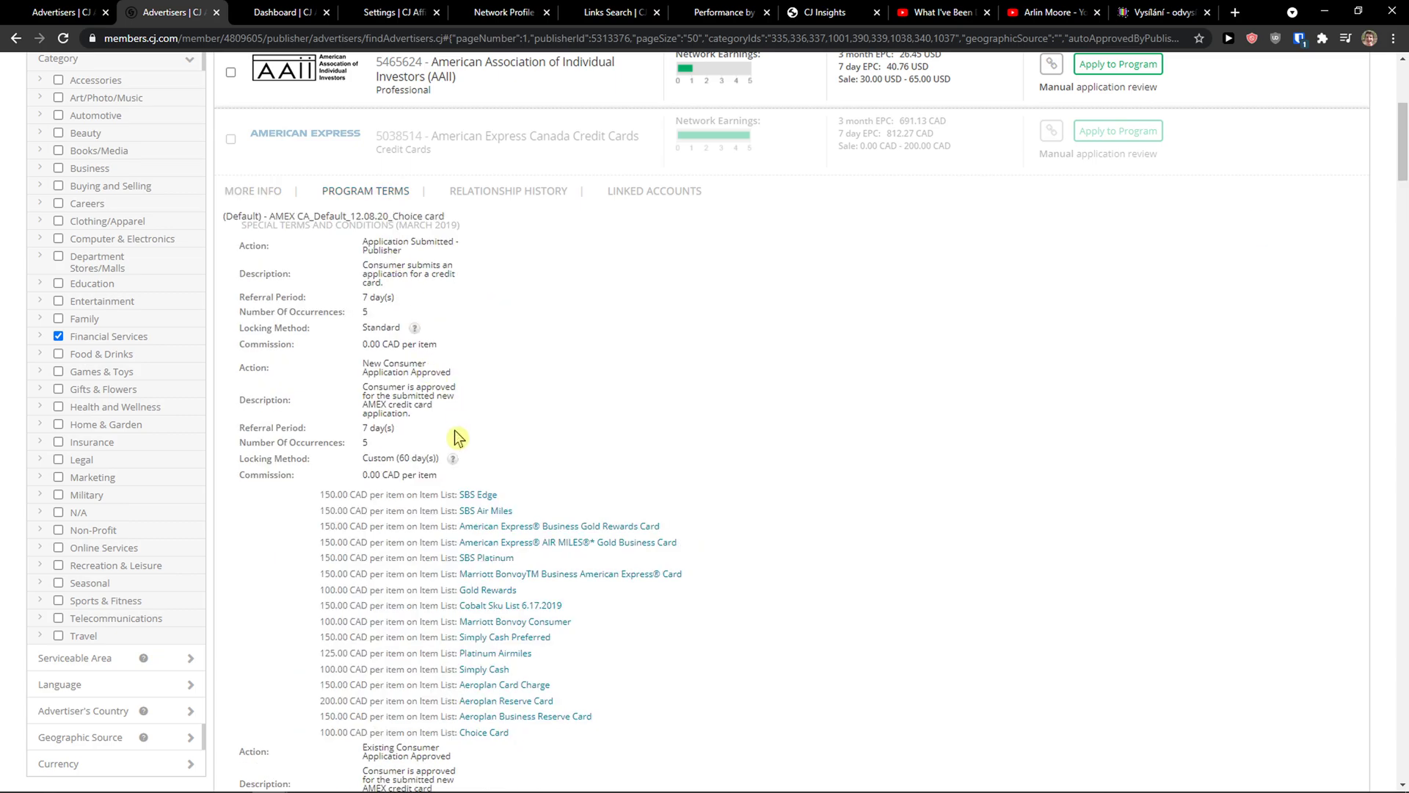
{"action": "left_click_drag", "start_coordinate": [343, 494], "coordinate": [388, 510]}
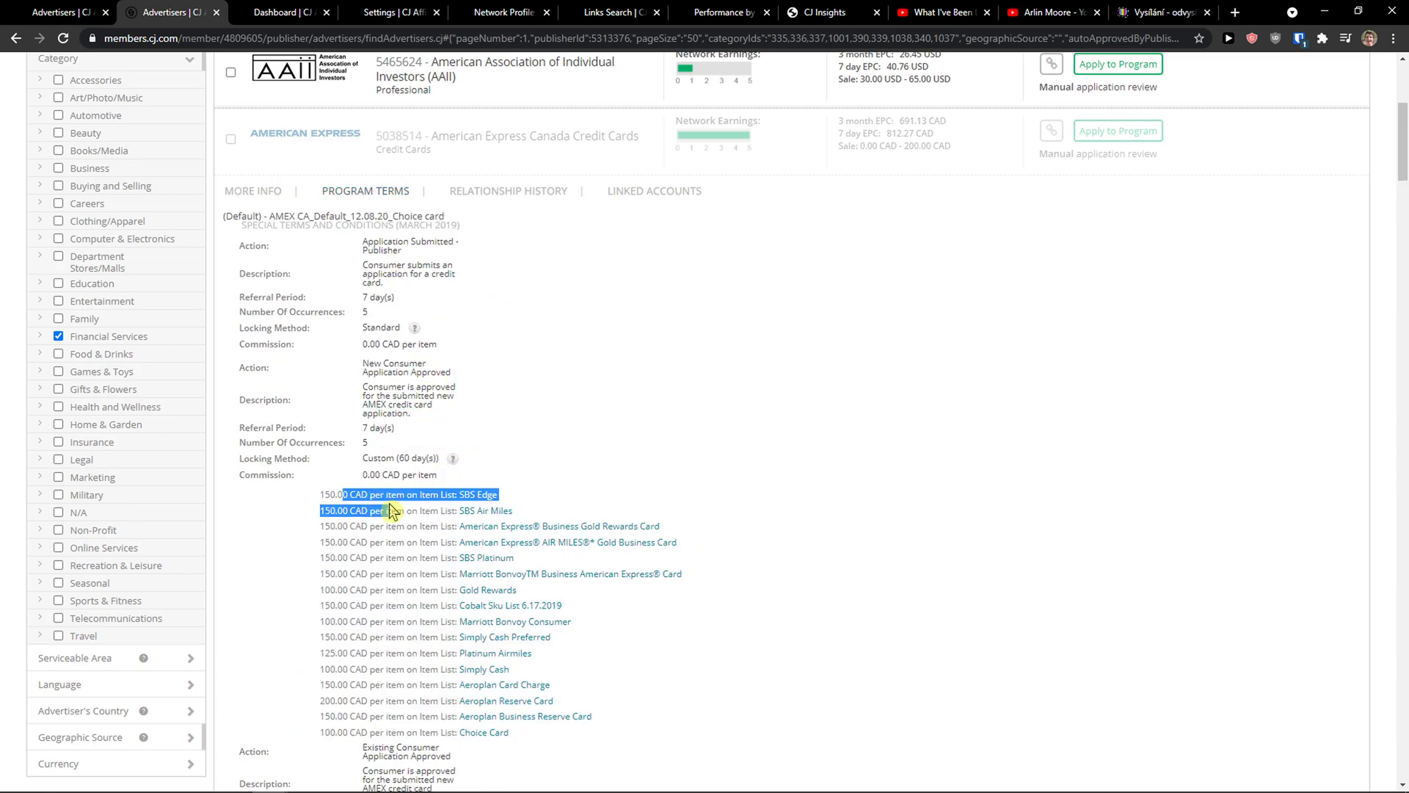
{"action": "scroll", "coordinate": [388, 507], "scroll_direction": "down", "scroll_amount": 1}
{"action": "scroll", "coordinate": [387, 501], "scroll_direction": "down", "scroll_amount": 1}
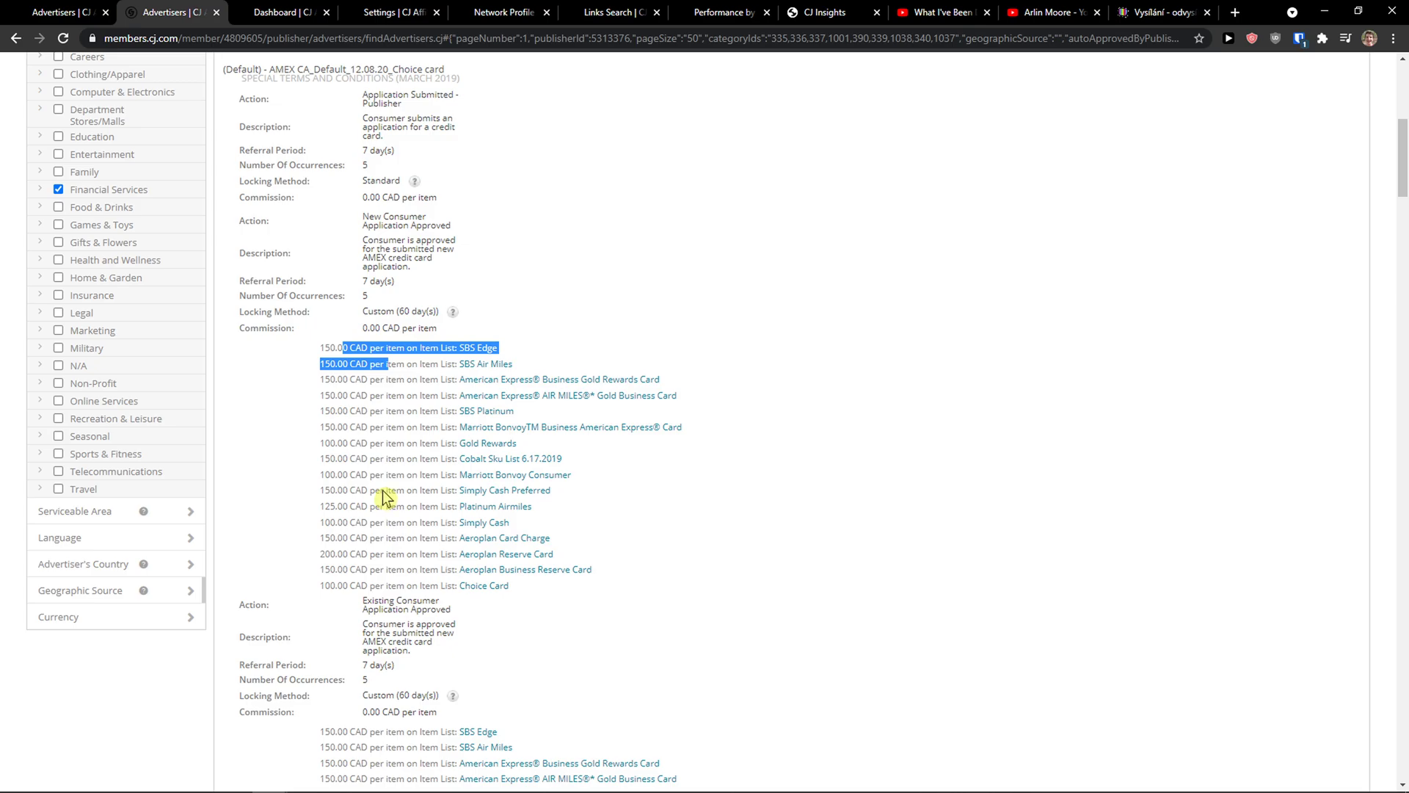
{"action": "scroll", "coordinate": [383, 497], "scroll_direction": "down", "scroll_amount": 1}
{"action": "scroll", "coordinate": [382, 497], "scroll_direction": "up", "scroll_amount": 4}
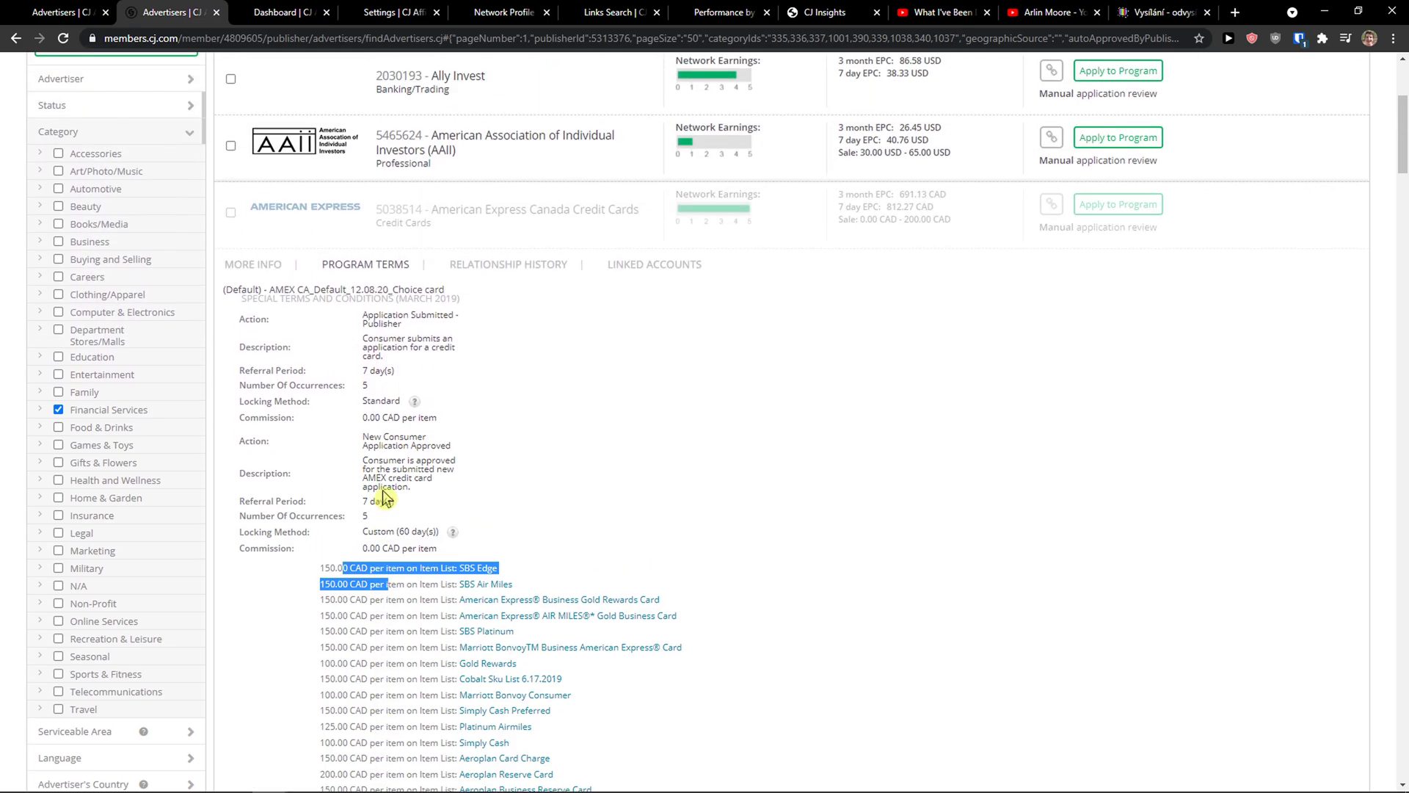
Step: Check the American Express Canada relationship history and linked accounts, and return to its general information
{"action": "left_click", "coordinate": [491, 272]}
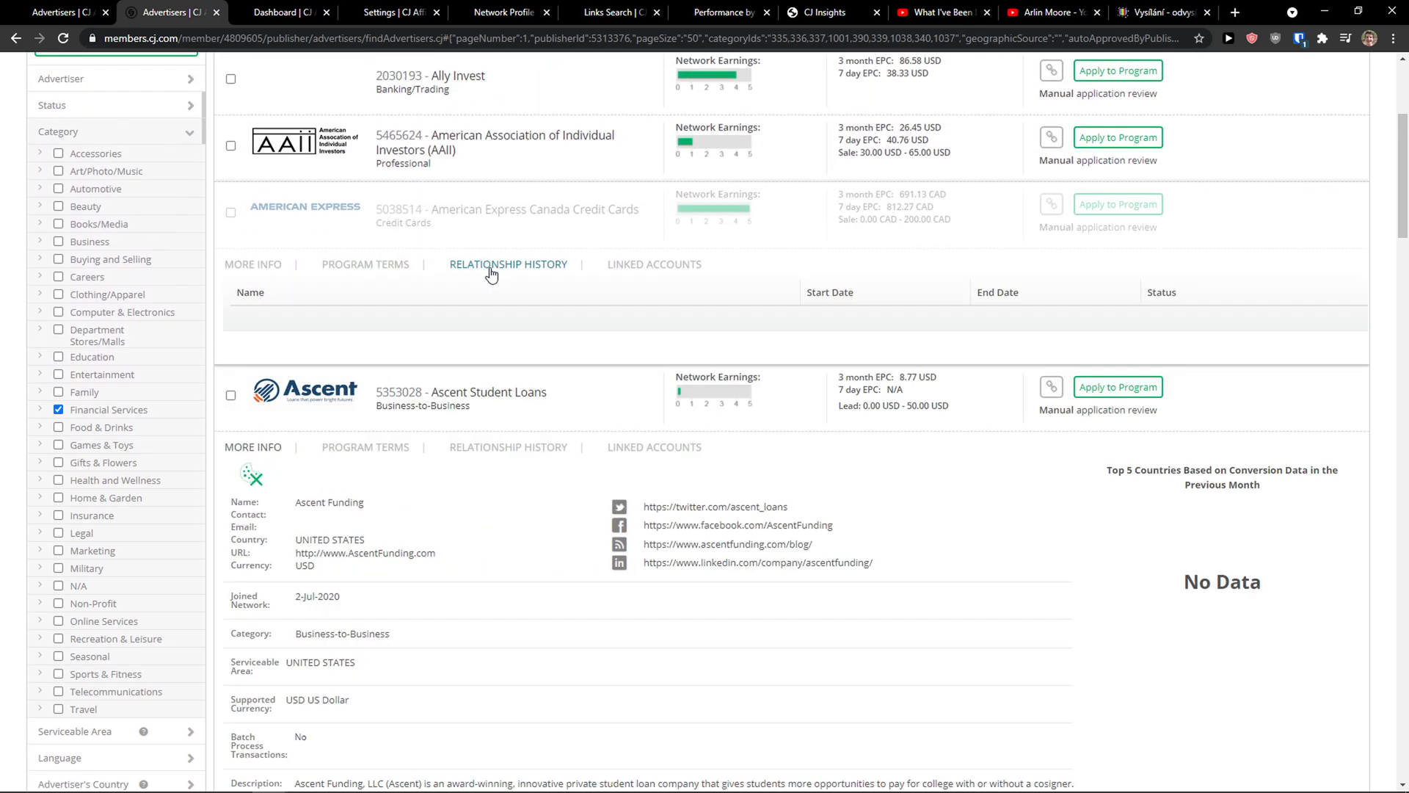
{"action": "left_click", "coordinate": [644, 272]}
{"action": "left_click", "coordinate": [263, 270]}
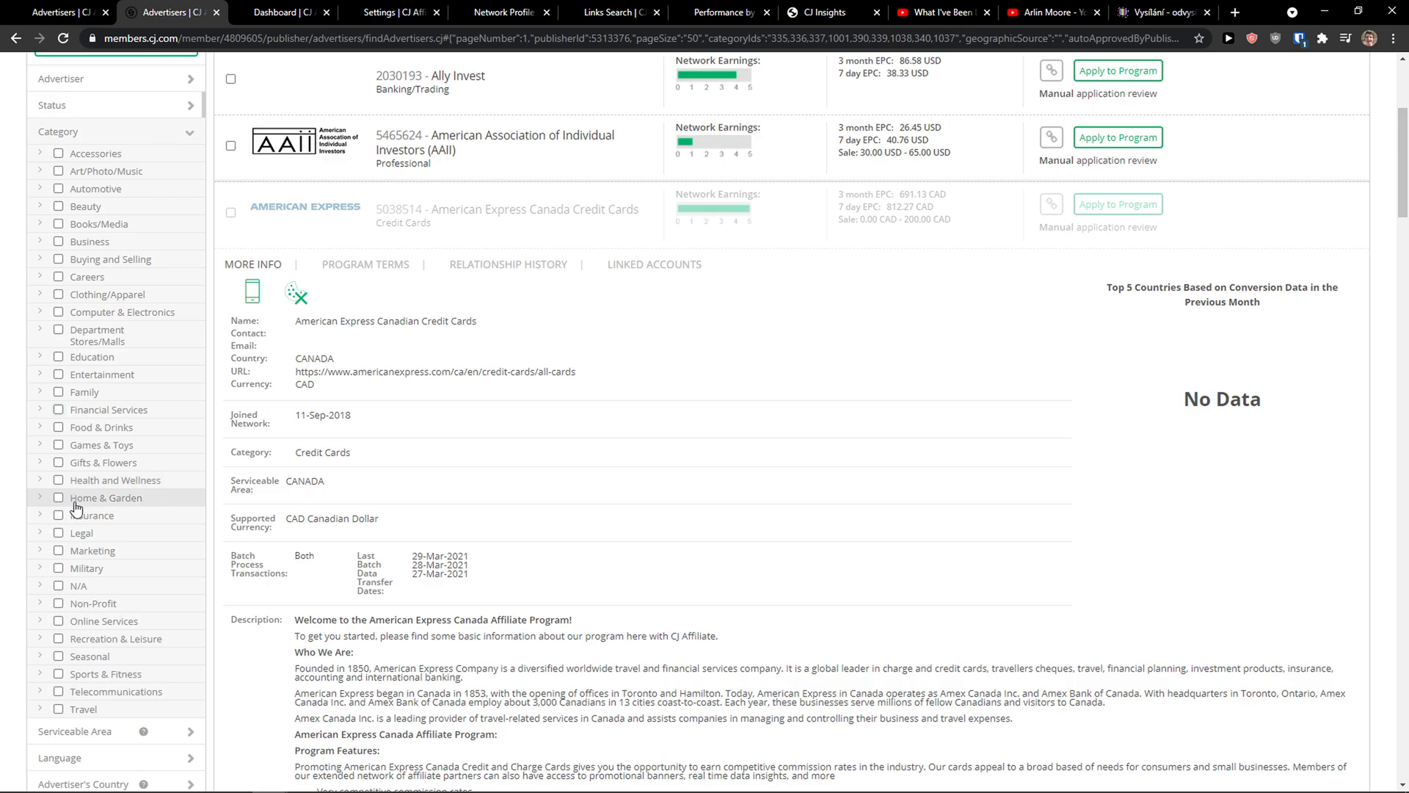
Step: Replace the Financial Services category filter with Marketing, run the search and browse the resulting advertisers
{"action": "scroll", "coordinate": [74, 514], "scroll_direction": "up", "scroll_amount": 4}
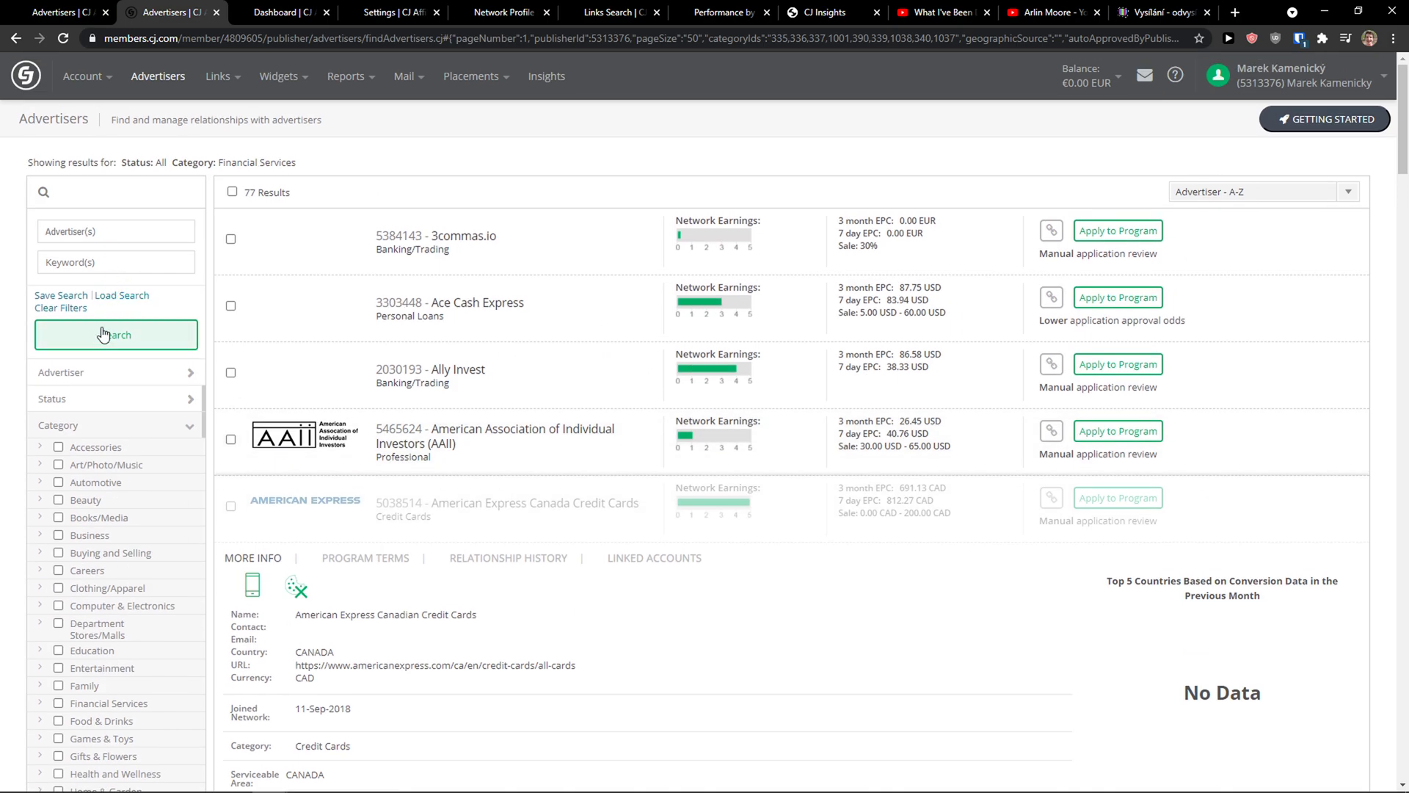
{"action": "left_click", "coordinate": [103, 337]}
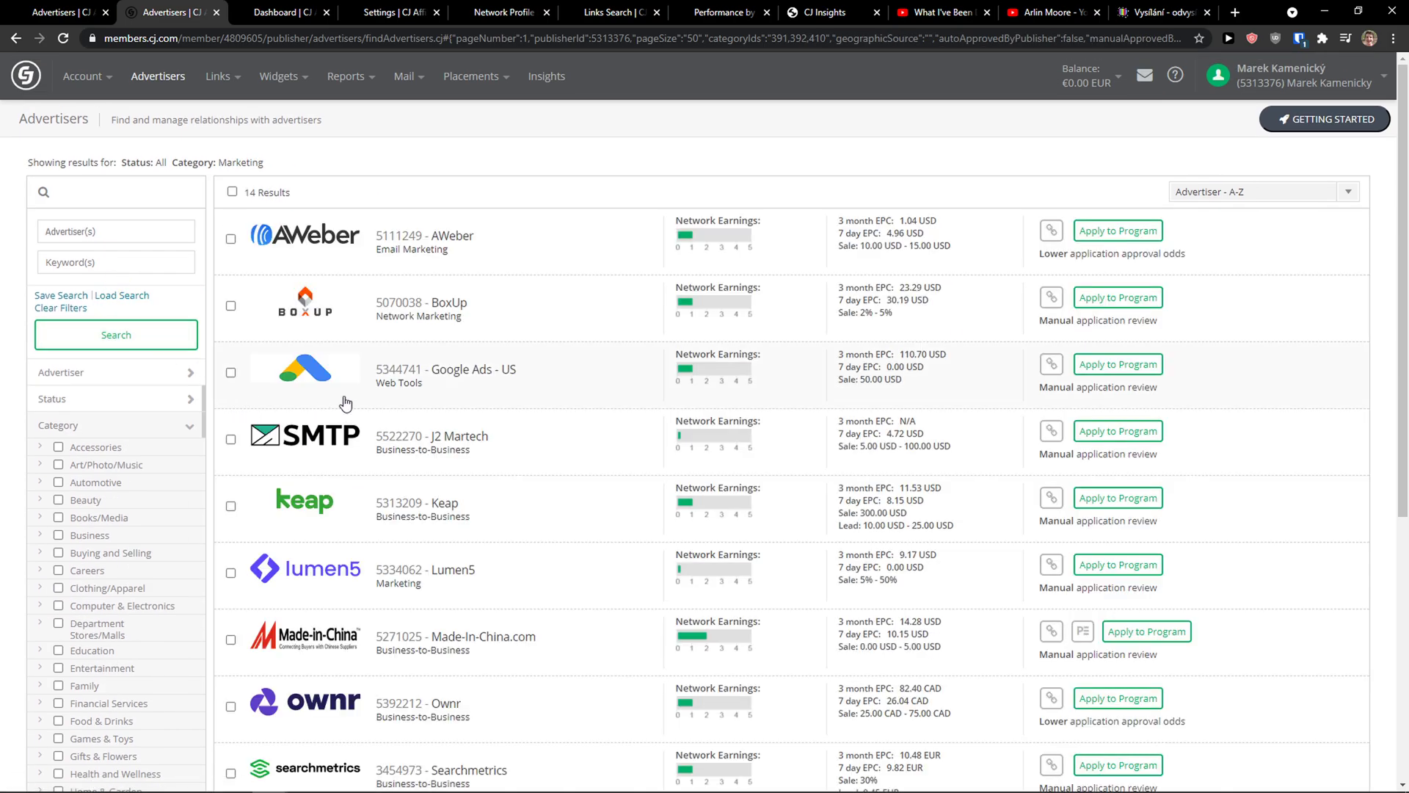
{"action": "scroll", "coordinate": [367, 403], "scroll_direction": "down", "scroll_amount": 2}
{"action": "scroll", "coordinate": [363, 401], "scroll_direction": "down", "scroll_amount": 5}
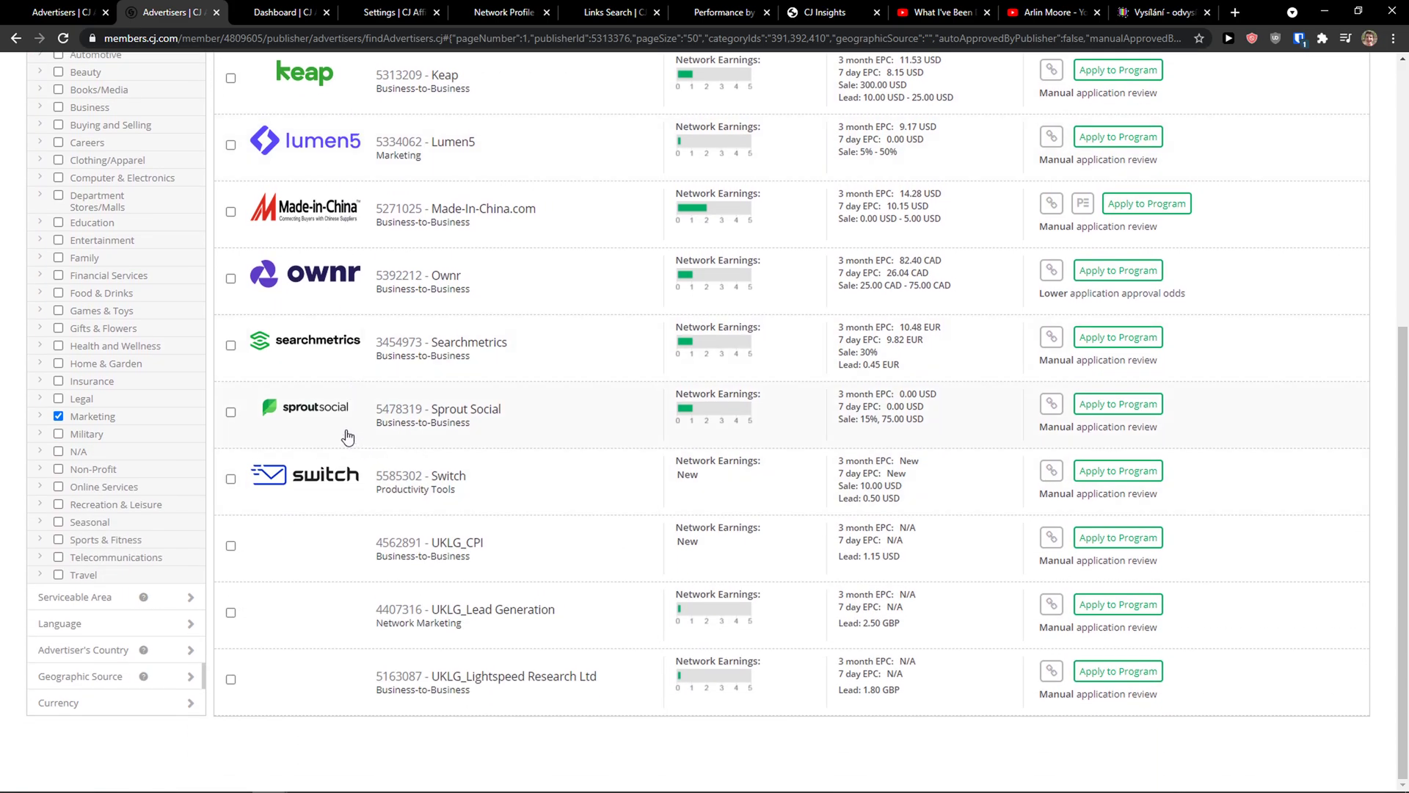
{"action": "scroll", "coordinate": [339, 431], "scroll_direction": "up", "scroll_amount": 3}
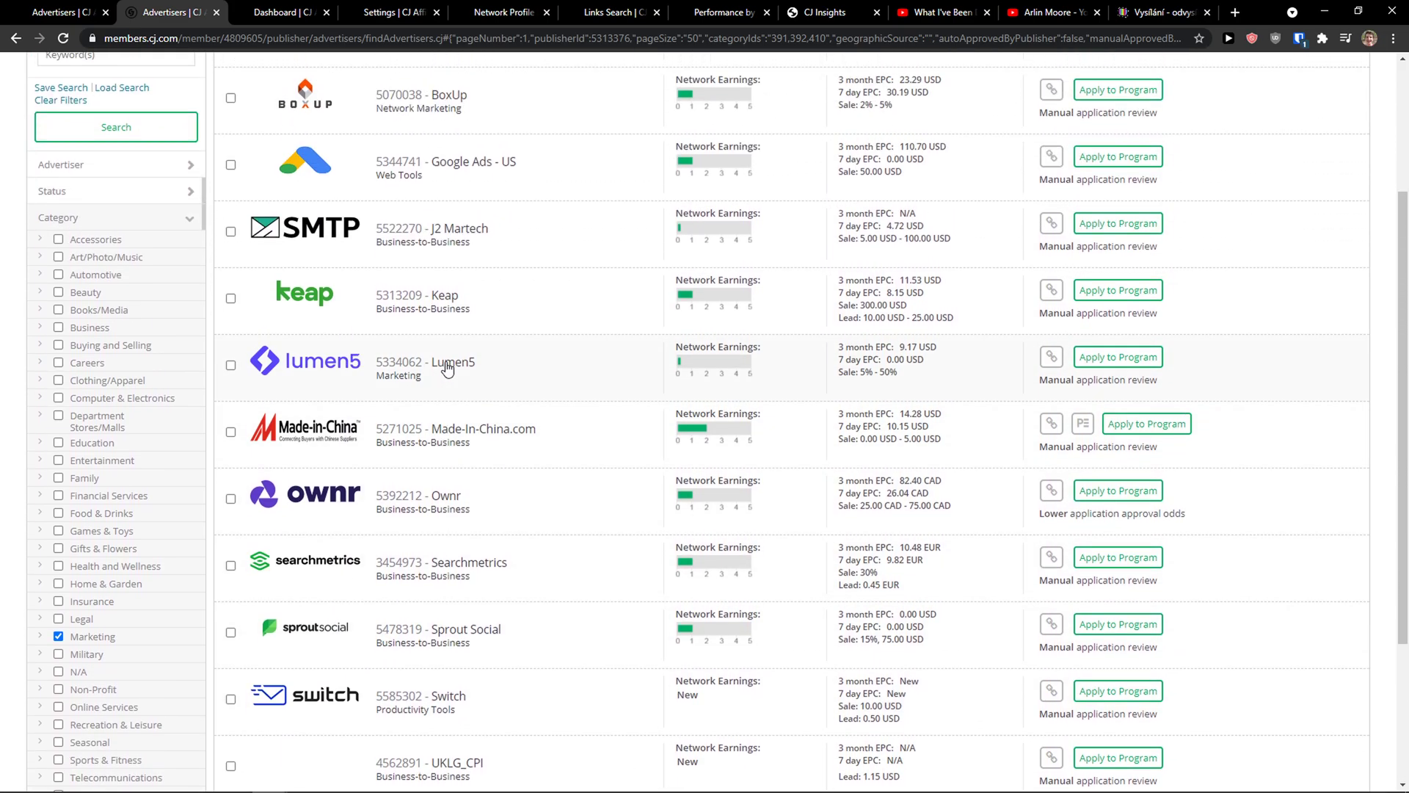
Step: In the unfiltered Advertisers tab, open the dashboard in a background tab and search with the status My Advertisers (Active)
{"action": "left_click", "coordinate": [62, 12]}
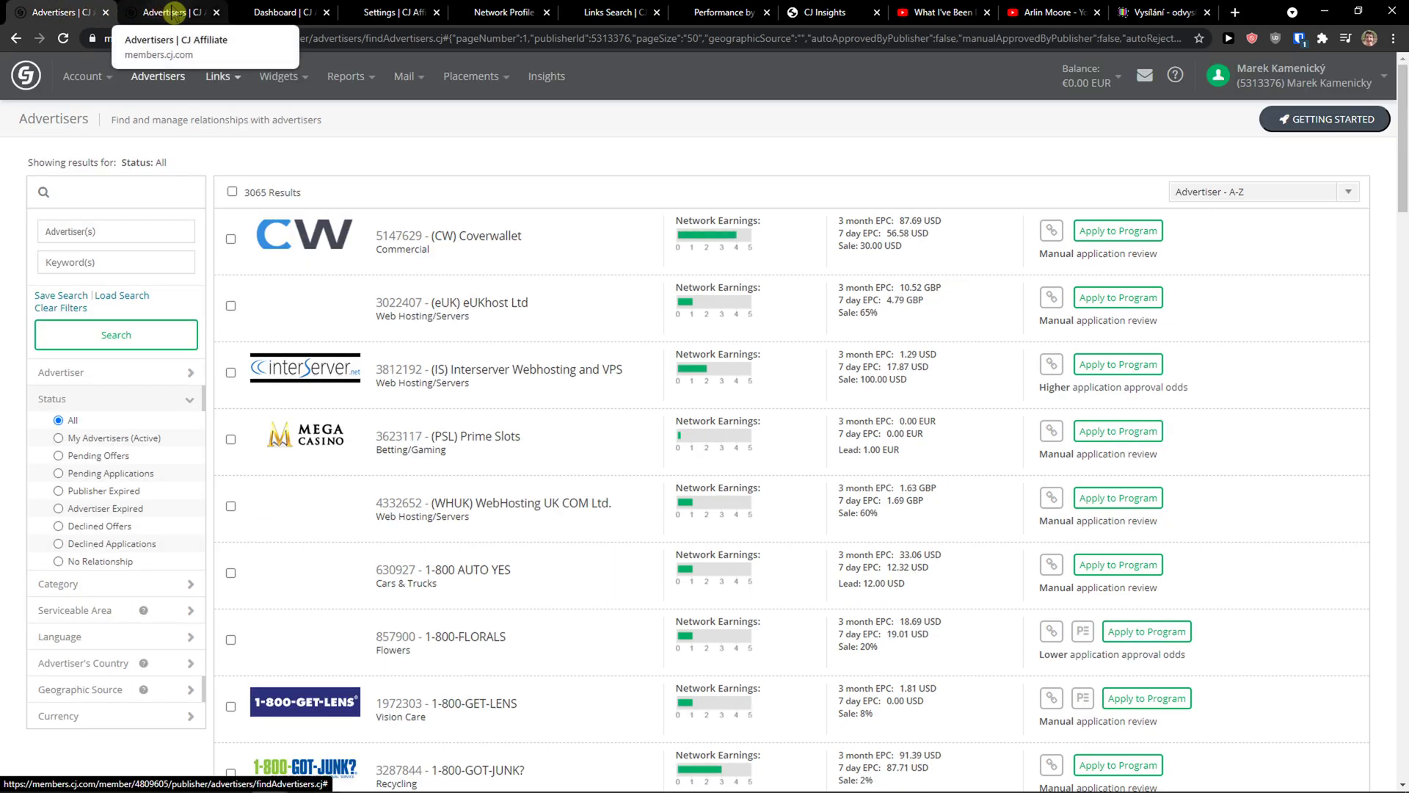
{"action": "middle_click", "coordinate": [34, 86]}
{"action": "scroll", "coordinate": [356, 235], "scroll_direction": "down", "scroll_amount": 1}
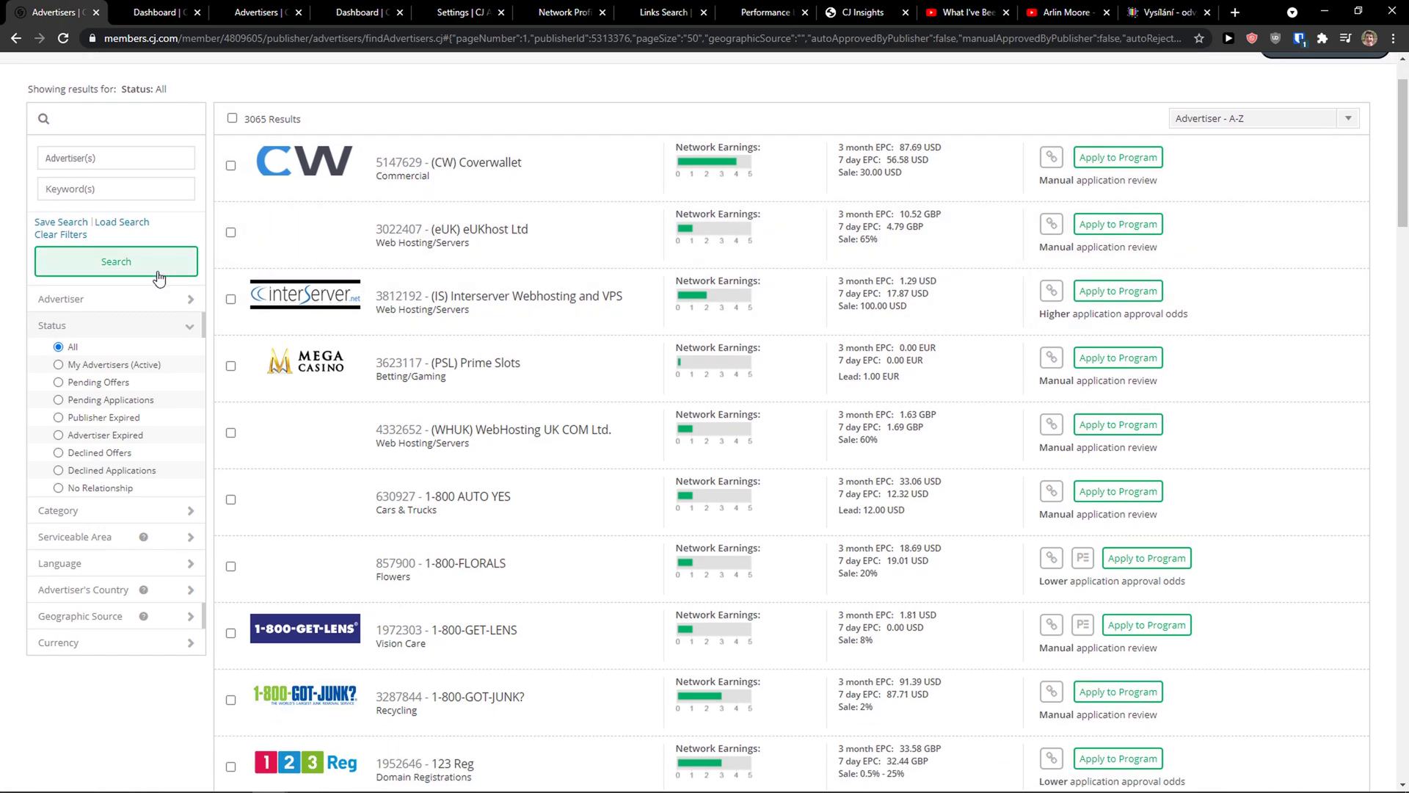
{"action": "scroll", "coordinate": [124, 470], "scroll_direction": "down", "scroll_amount": 1}
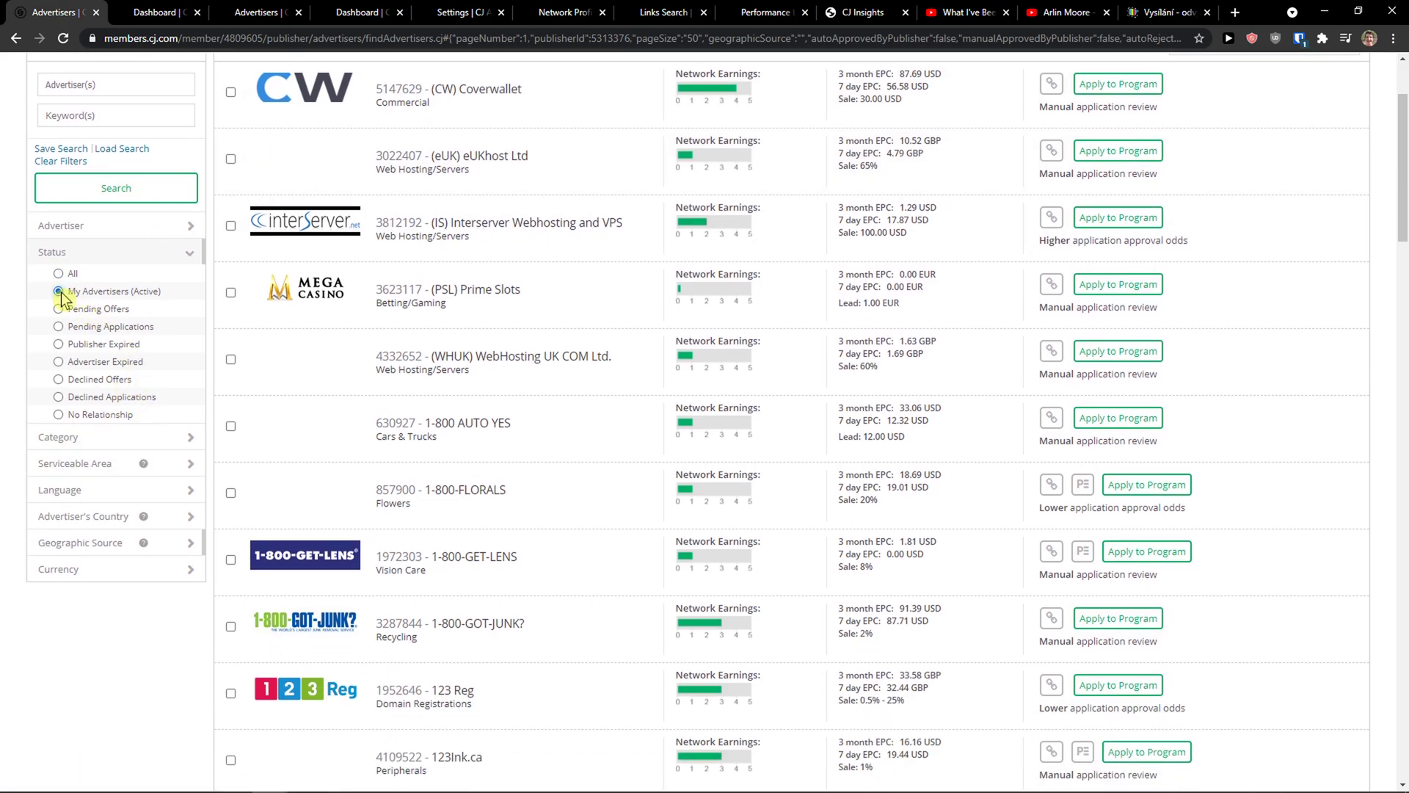
{"action": "left_click", "coordinate": [116, 188]}
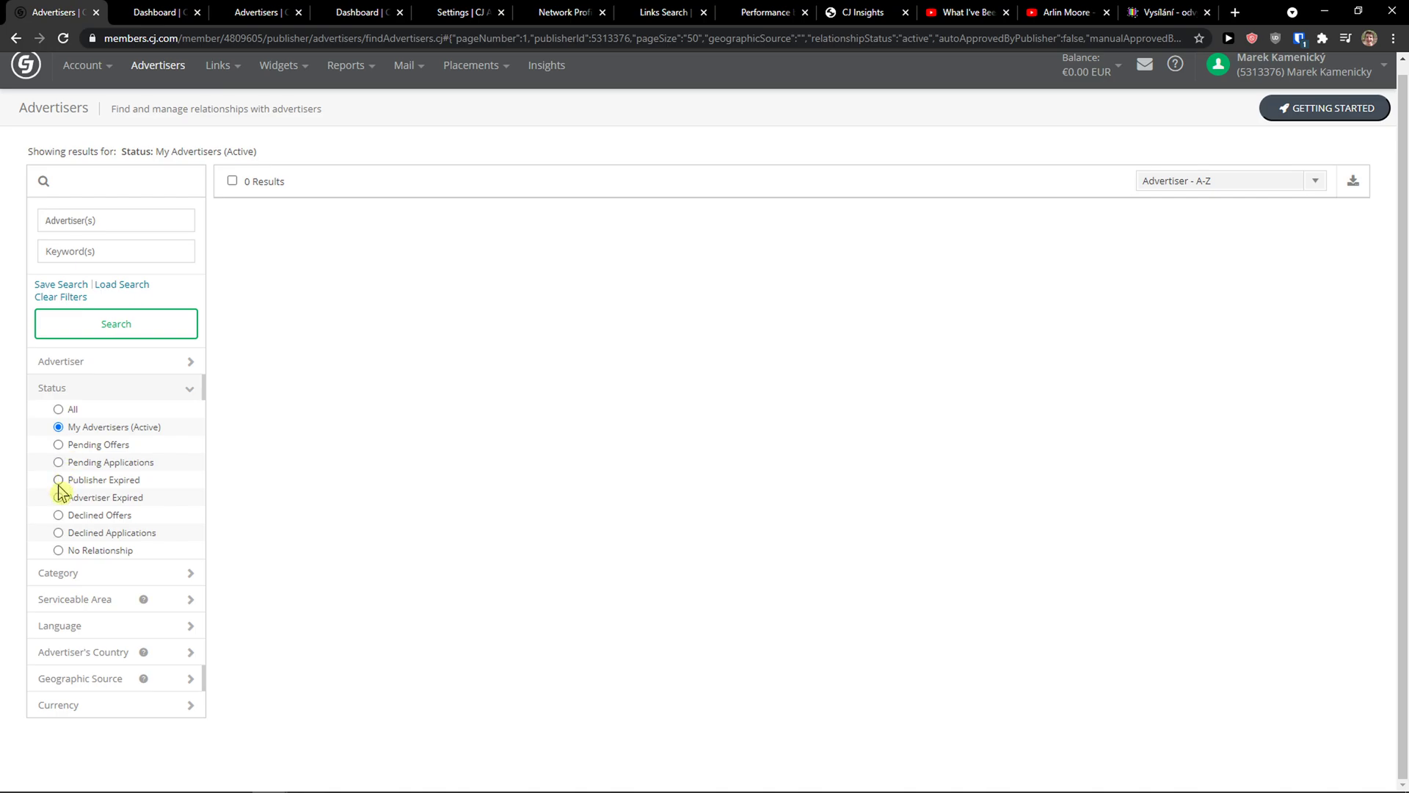
Step: Set the Status filter back to All and review the Advertiser filter options, leaving that group collapsed
{"action": "left_click", "coordinate": [58, 409]}
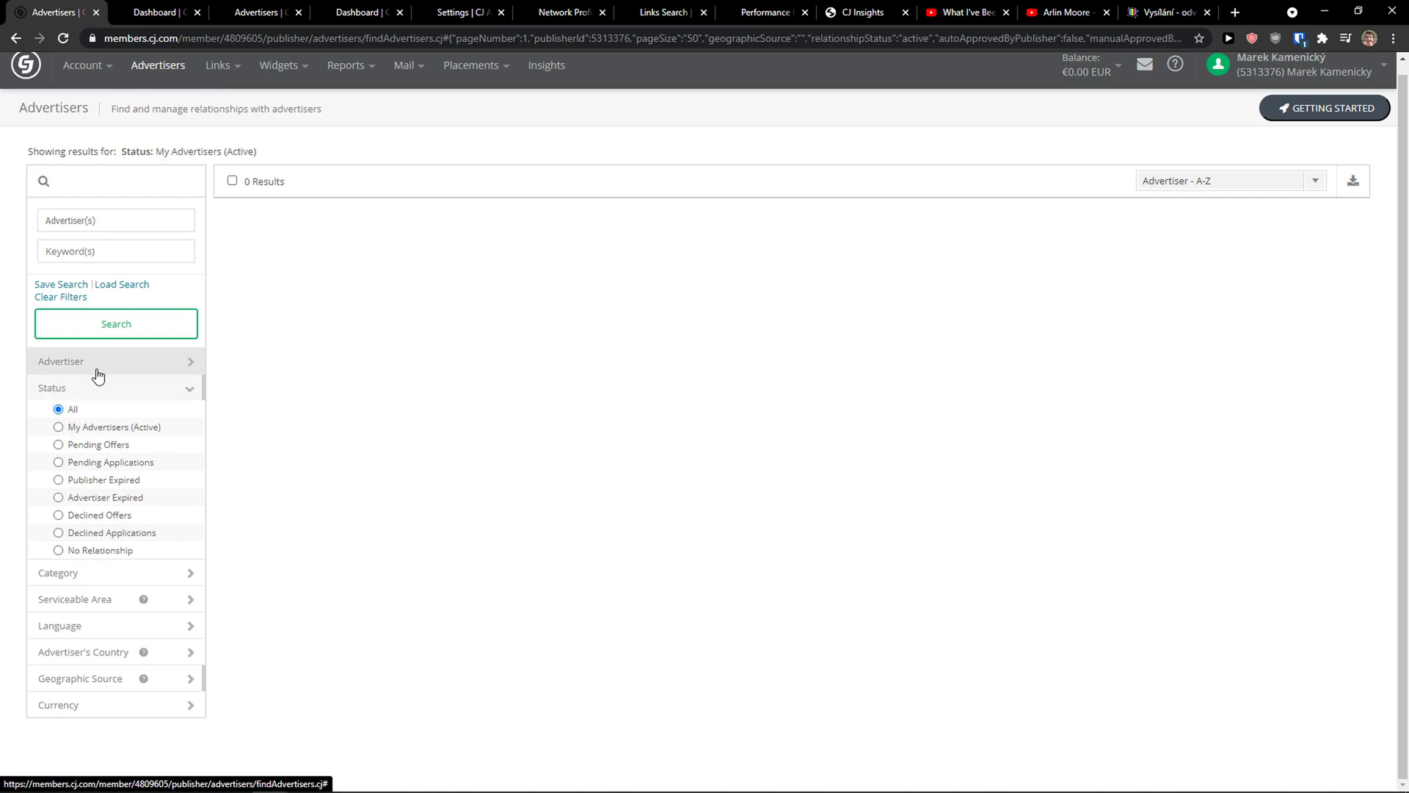
{"action": "left_click", "coordinate": [98, 364]}
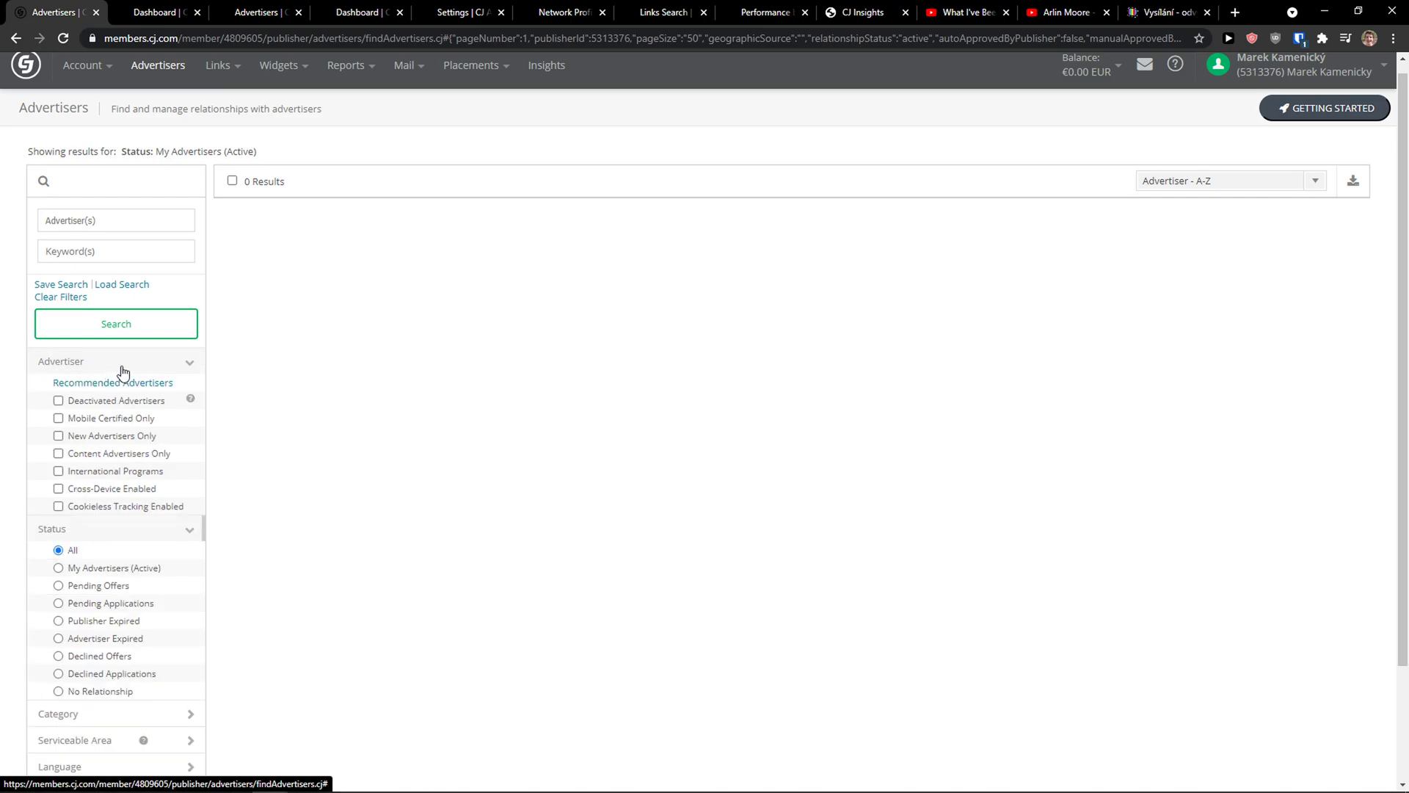
{"action": "left_click", "coordinate": [123, 367]}
{"action": "scroll", "coordinate": [132, 184], "scroll_direction": "up", "scroll_amount": 1}
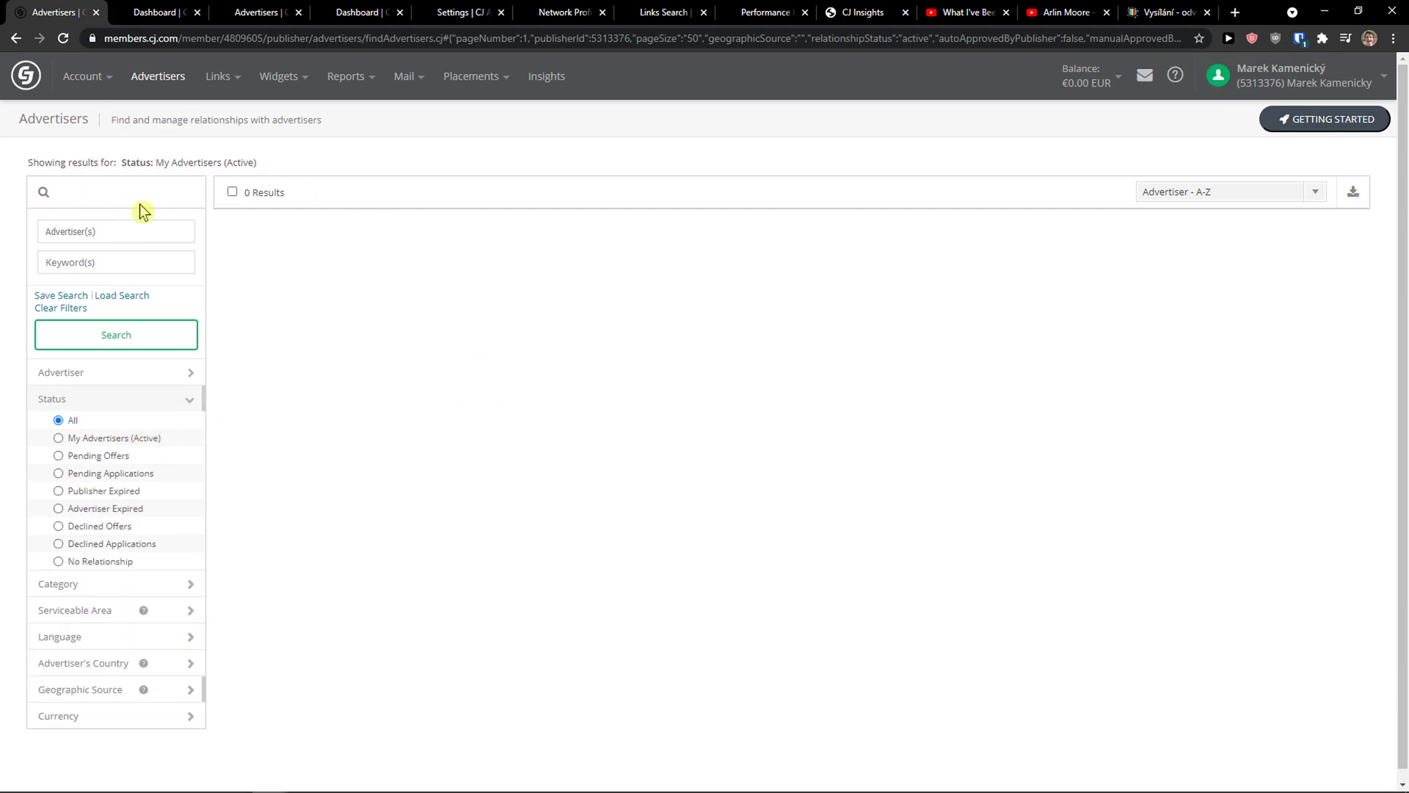
Step: Switch to the dashboard tab, view the joined advertisers and open the first advertiser in the list
{"action": "left_click", "coordinate": [128, 9]}
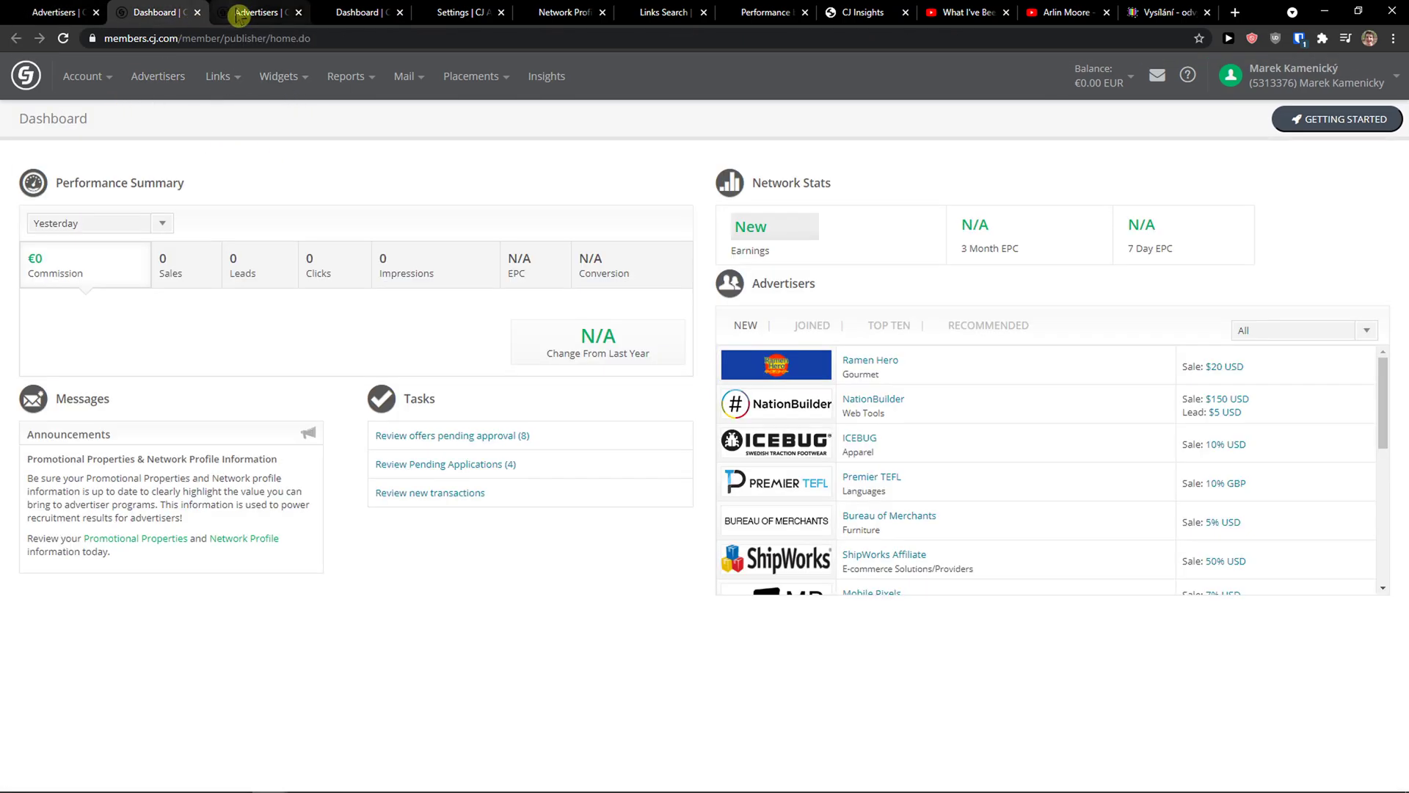
{"action": "left_click", "coordinate": [812, 325]}
{"action": "left_click", "coordinate": [754, 359]}
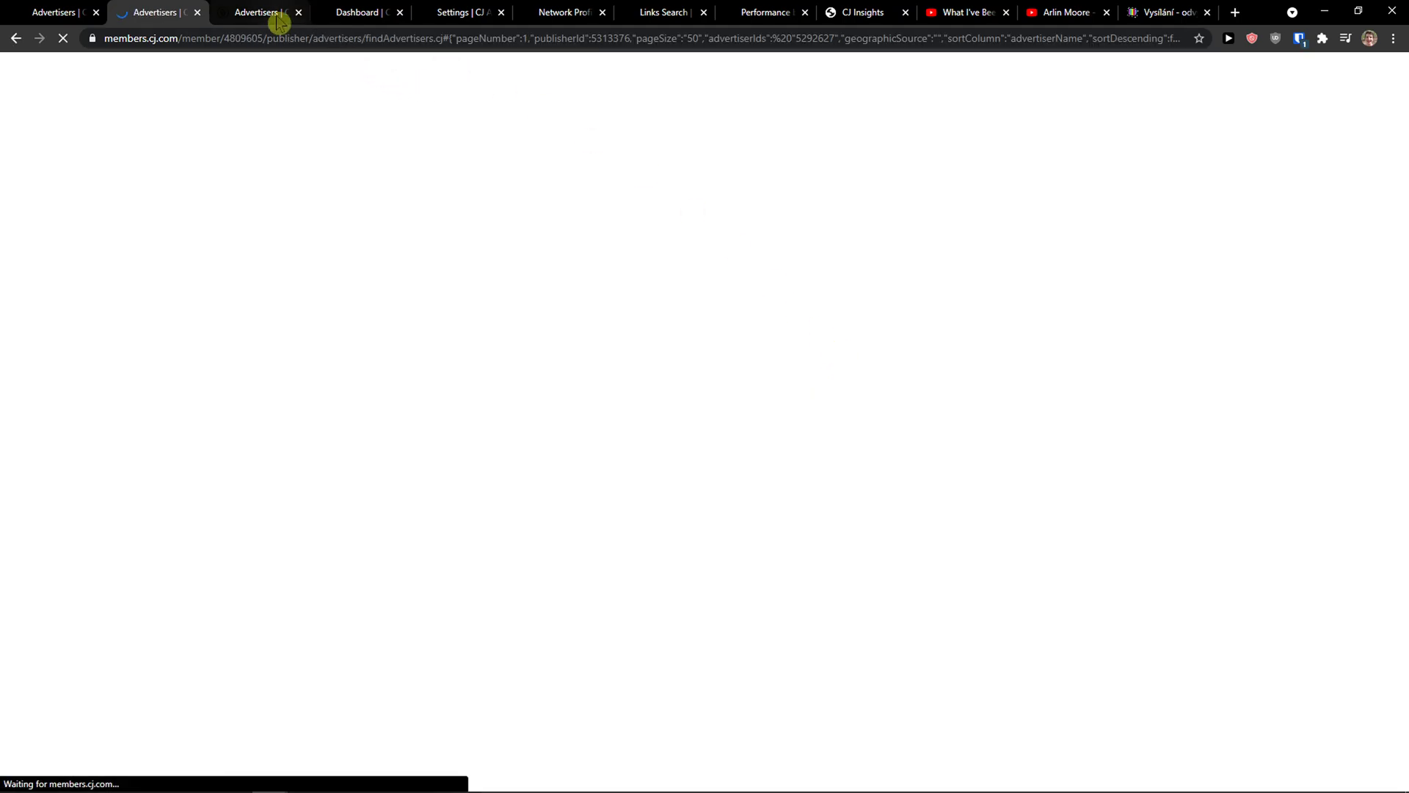
Step: Close the Dashboard tab and review the account Settings page together with the pages available under Account
{"action": "left_click", "coordinate": [267, 12]}
{"action": "left_click", "coordinate": [334, 11]}
{"action": "left_click", "coordinate": [431, 13]}
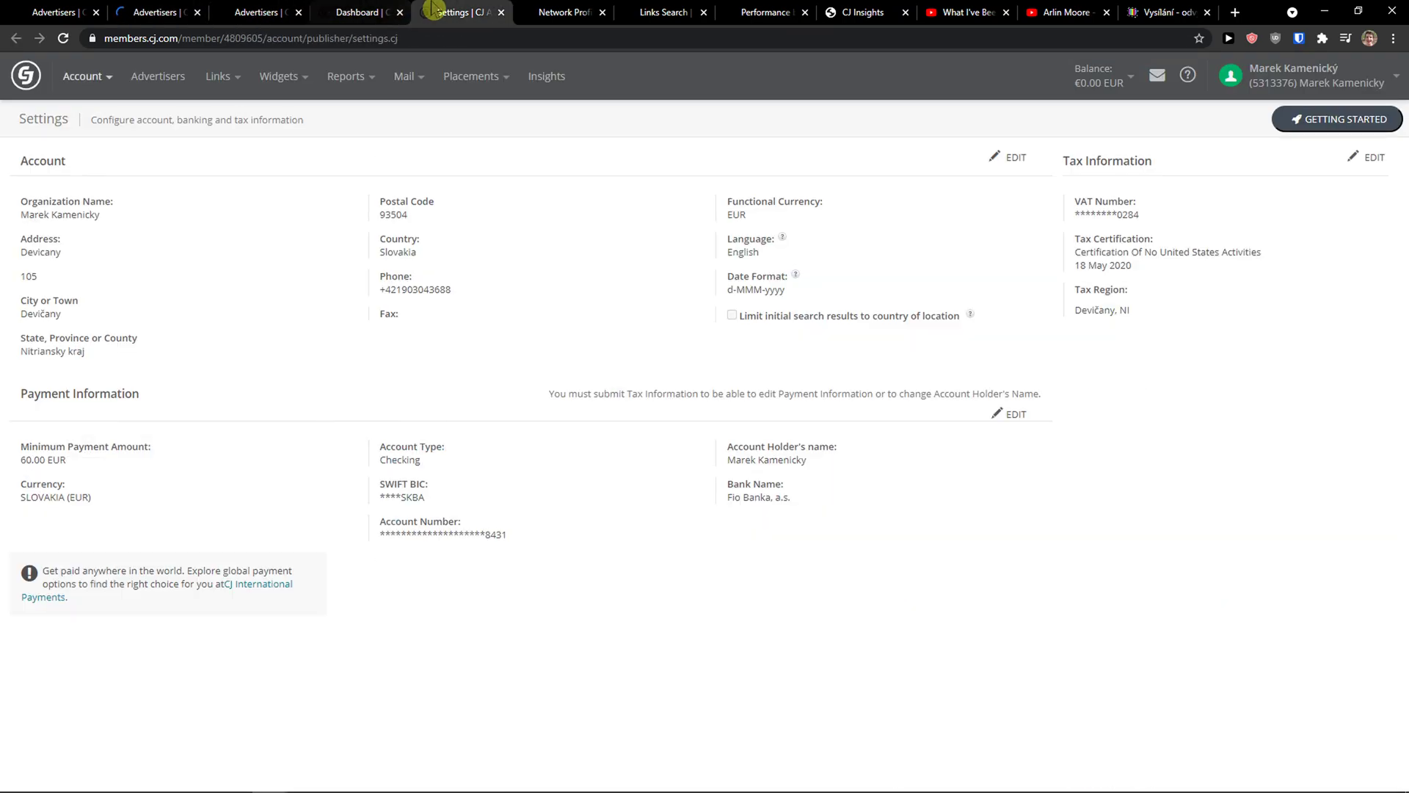
{"action": "left_click", "coordinate": [400, 14]}
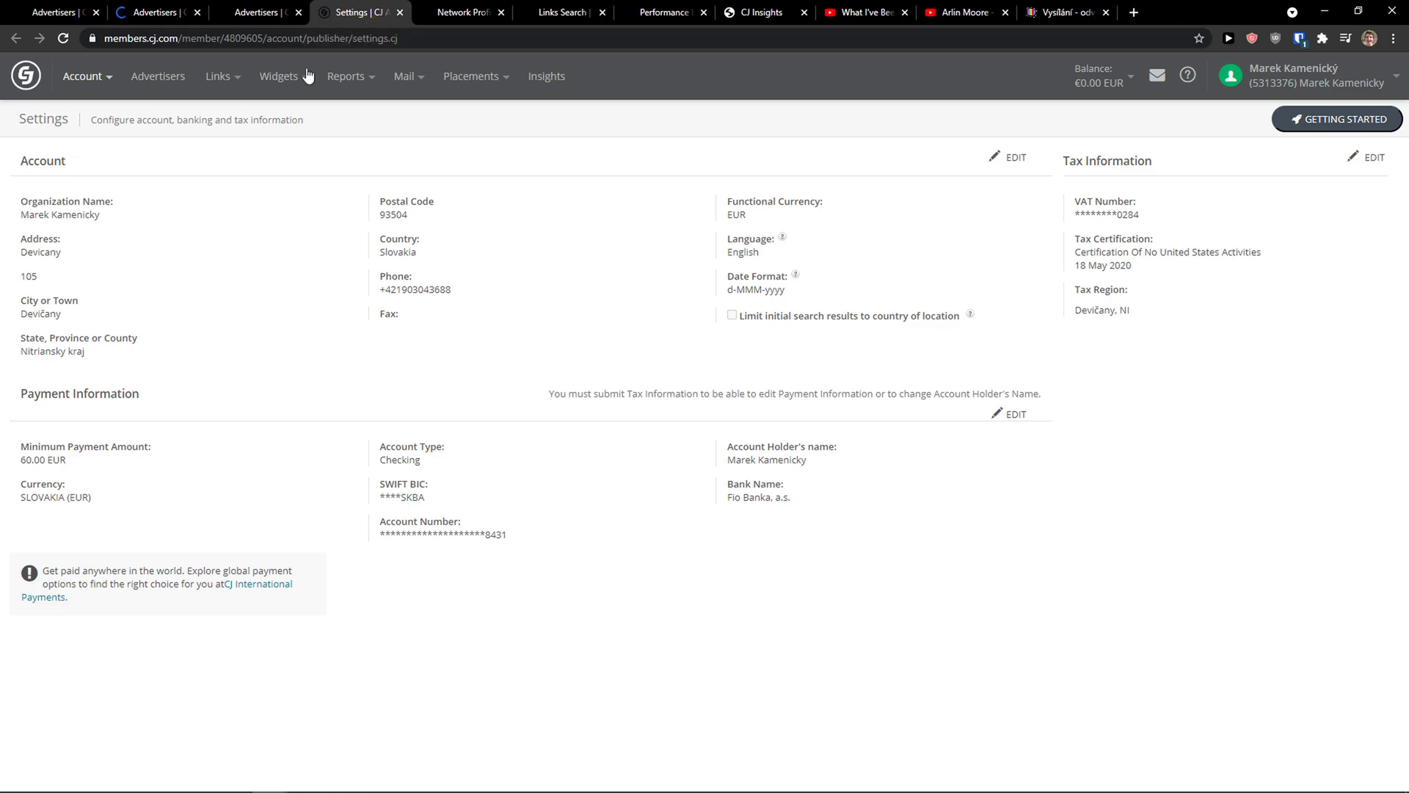
{"action": "left_click", "coordinate": [109, 85]}
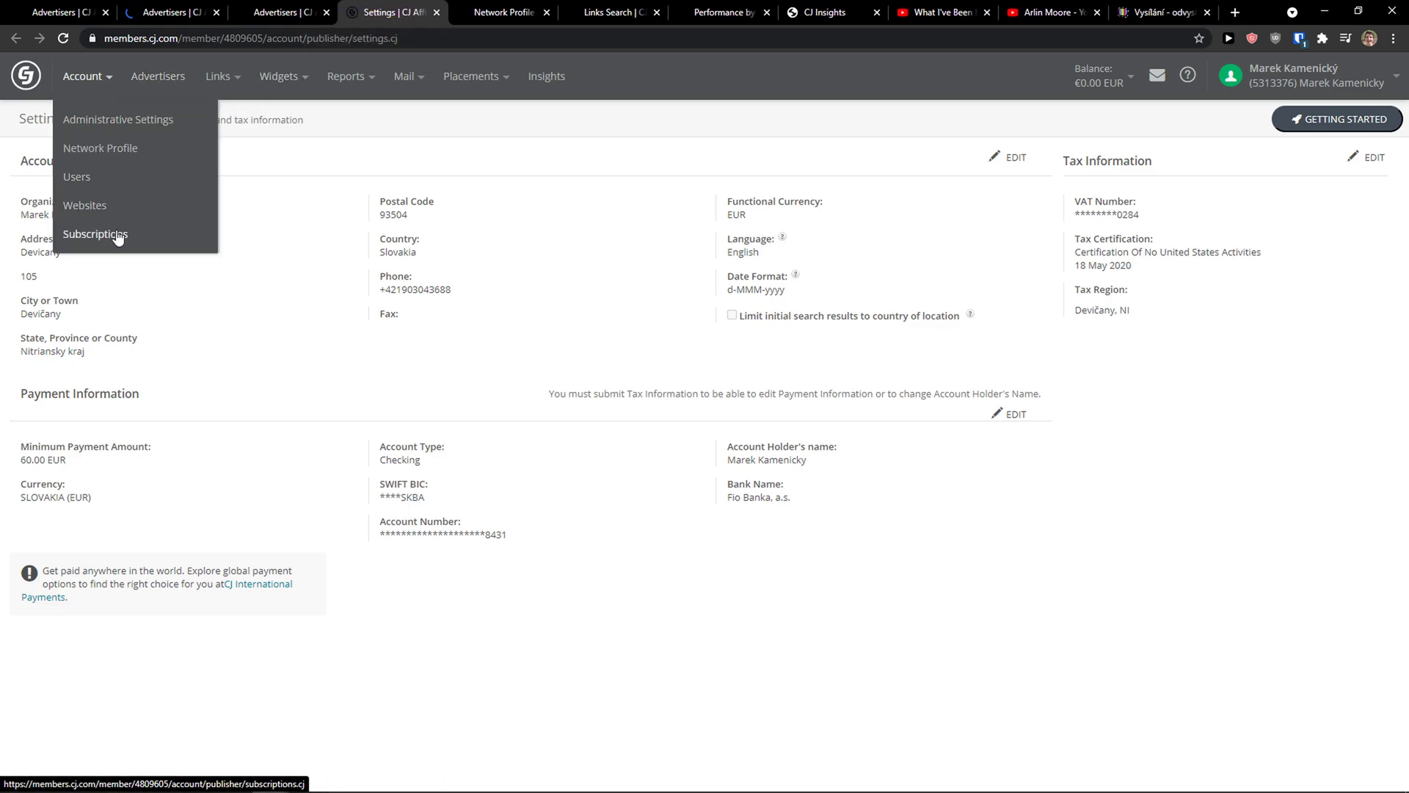
{"action": "left_click", "coordinate": [265, 257]}
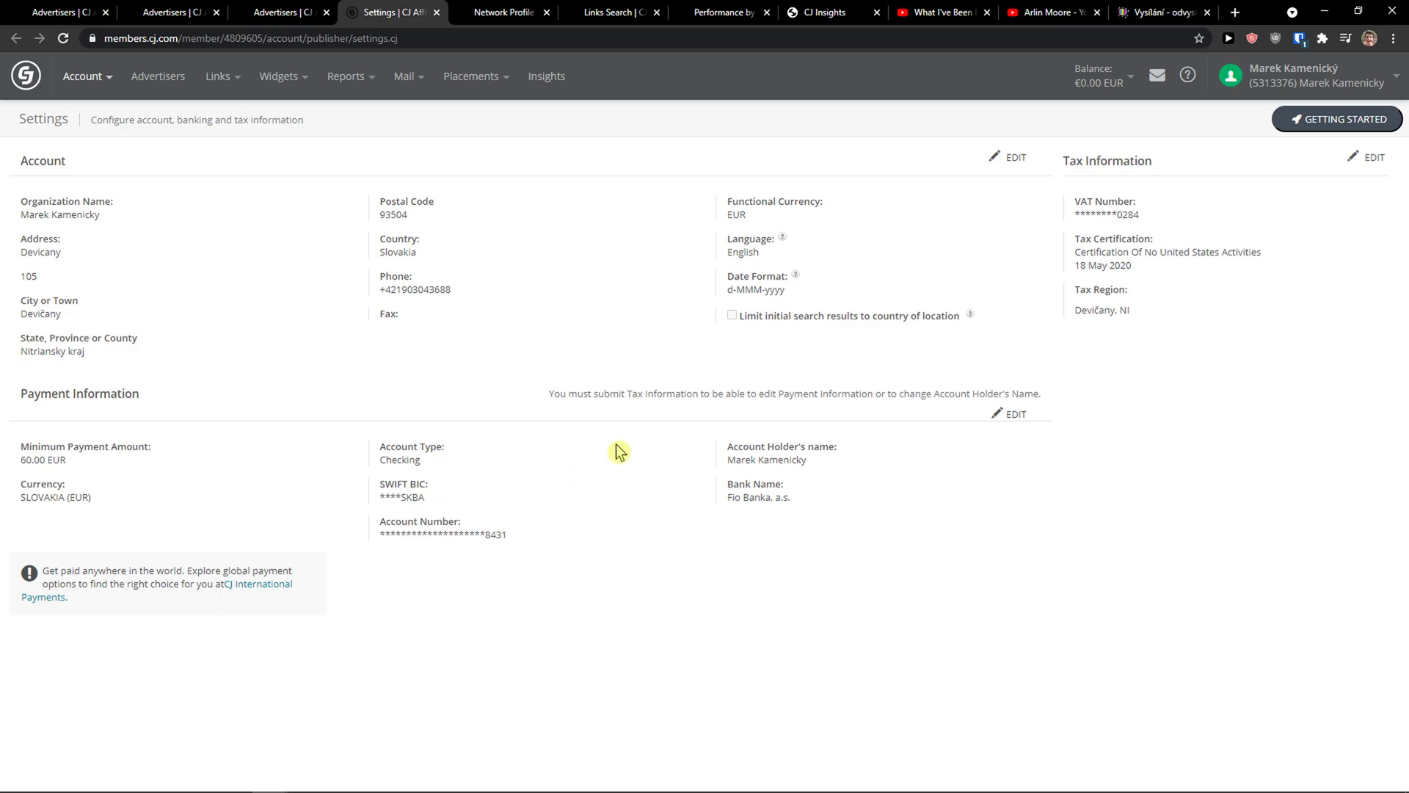
Step: In the unfiltered Advertisers tab, enter Design as the advertiser name and look through the suggested advertisers
{"action": "left_click", "coordinate": [277, 15]}
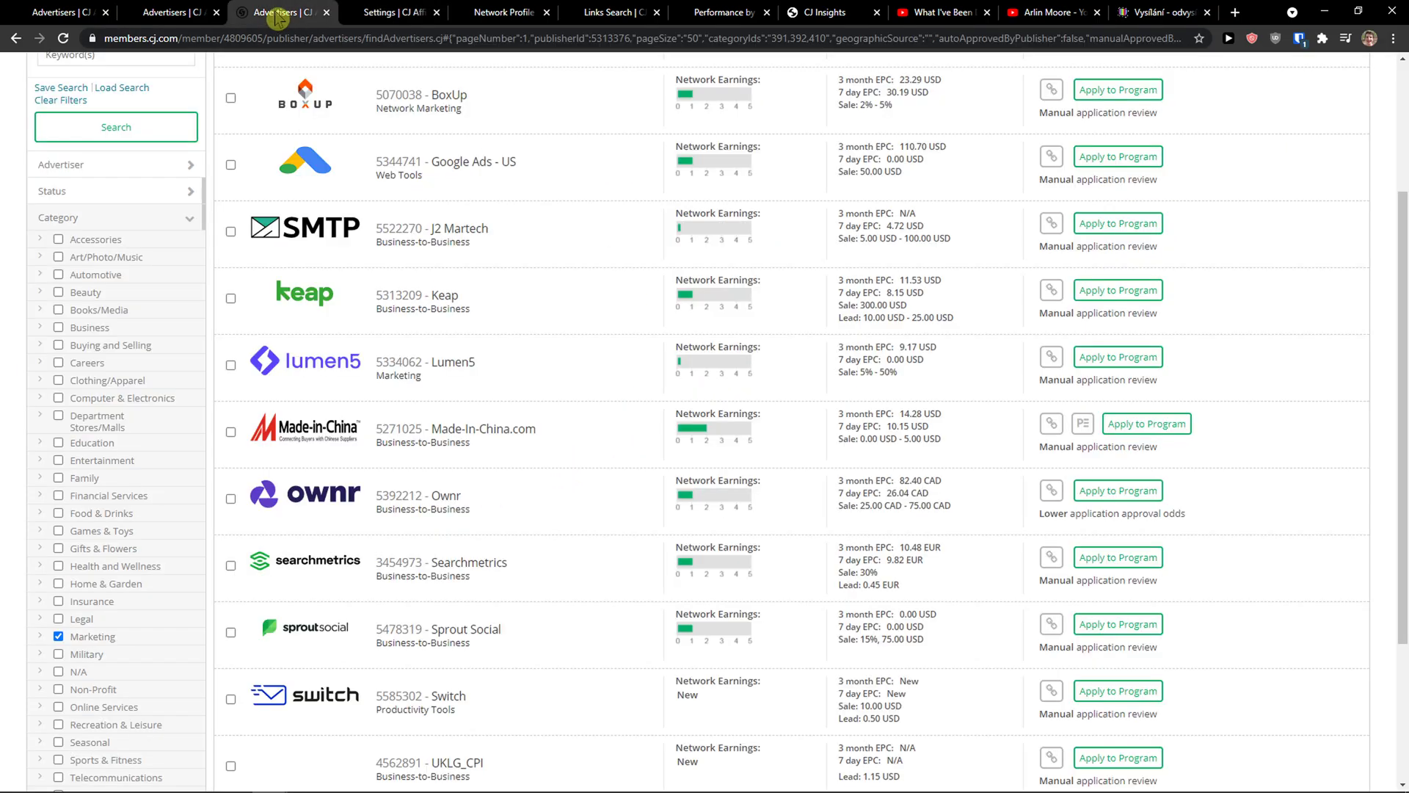
{"action": "left_click", "coordinate": [197, 9]}
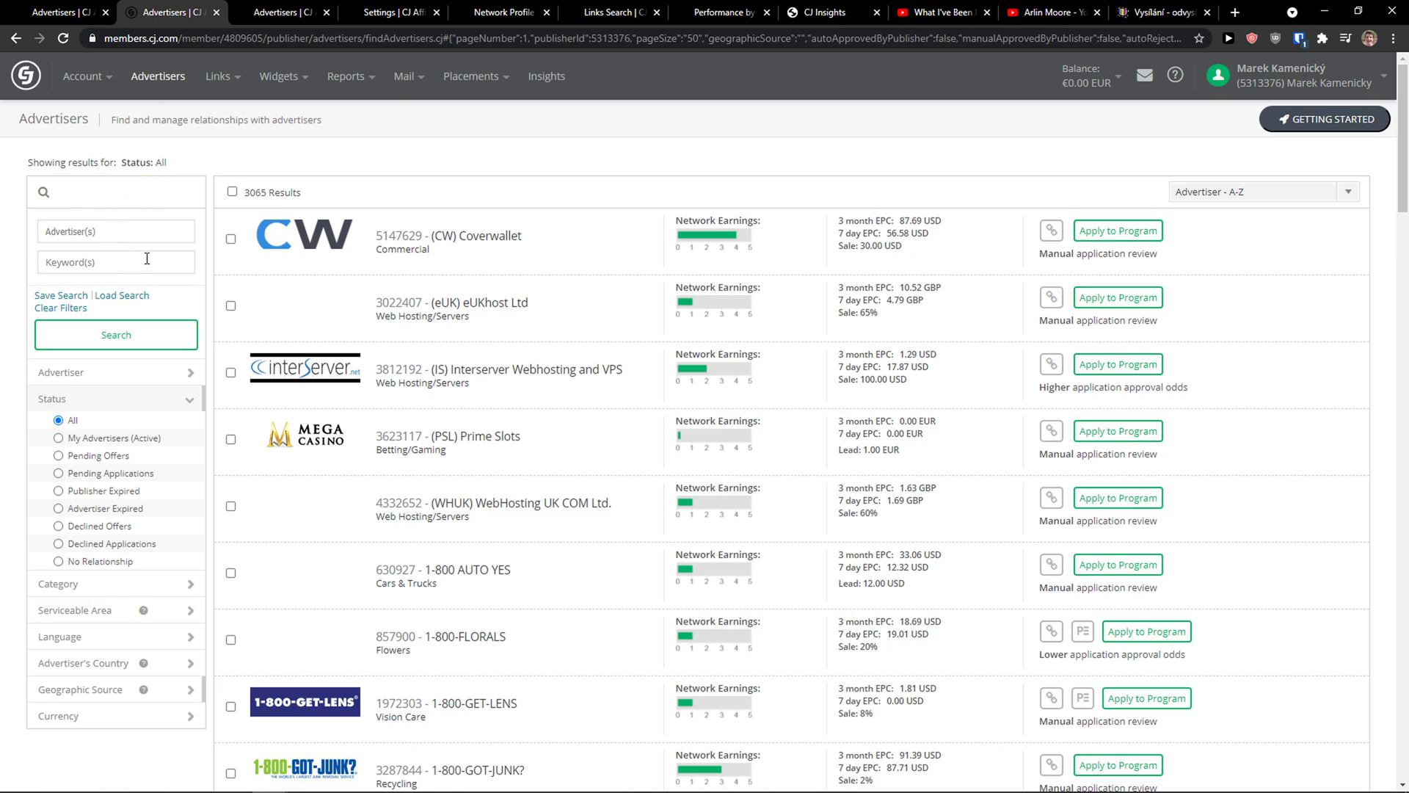
{"action": "left_click", "coordinate": [96, 230]}
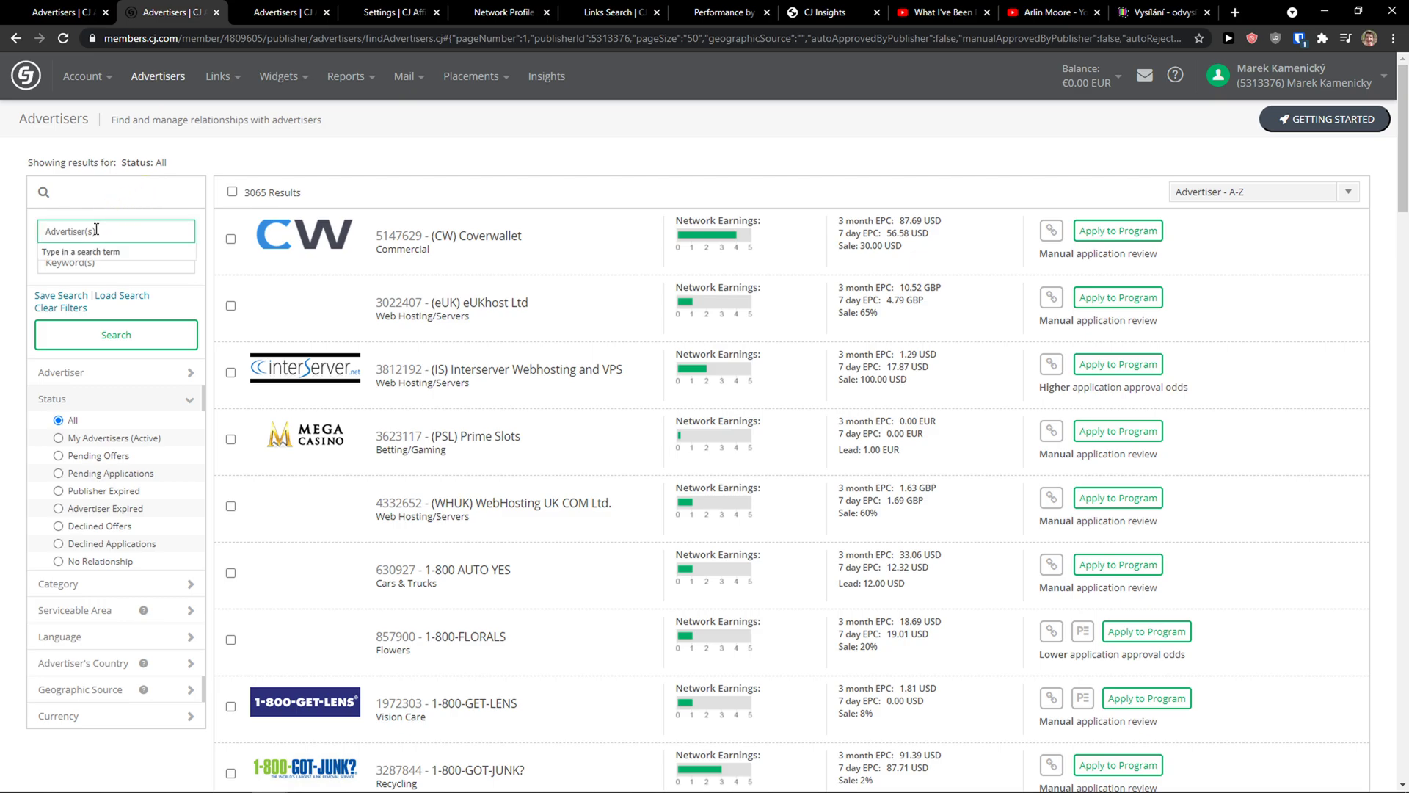
{"action": "type", "text": "Dews"}
{"action": "key", "text": "BackSpace"}
{"action": "key", "text": "BackSpace"}
{"action": "type", "text": "sig"}
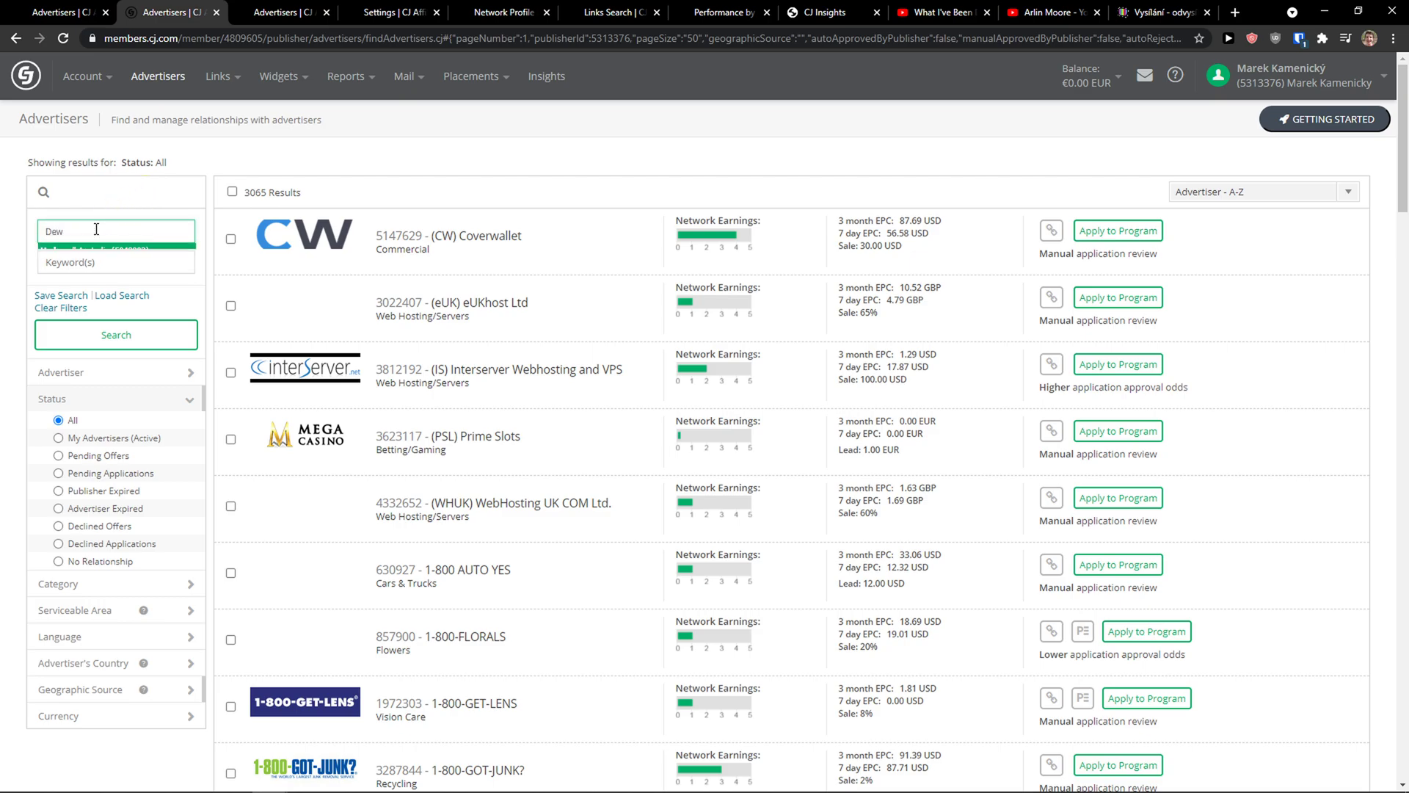
{"action": "type", "text": "n"}
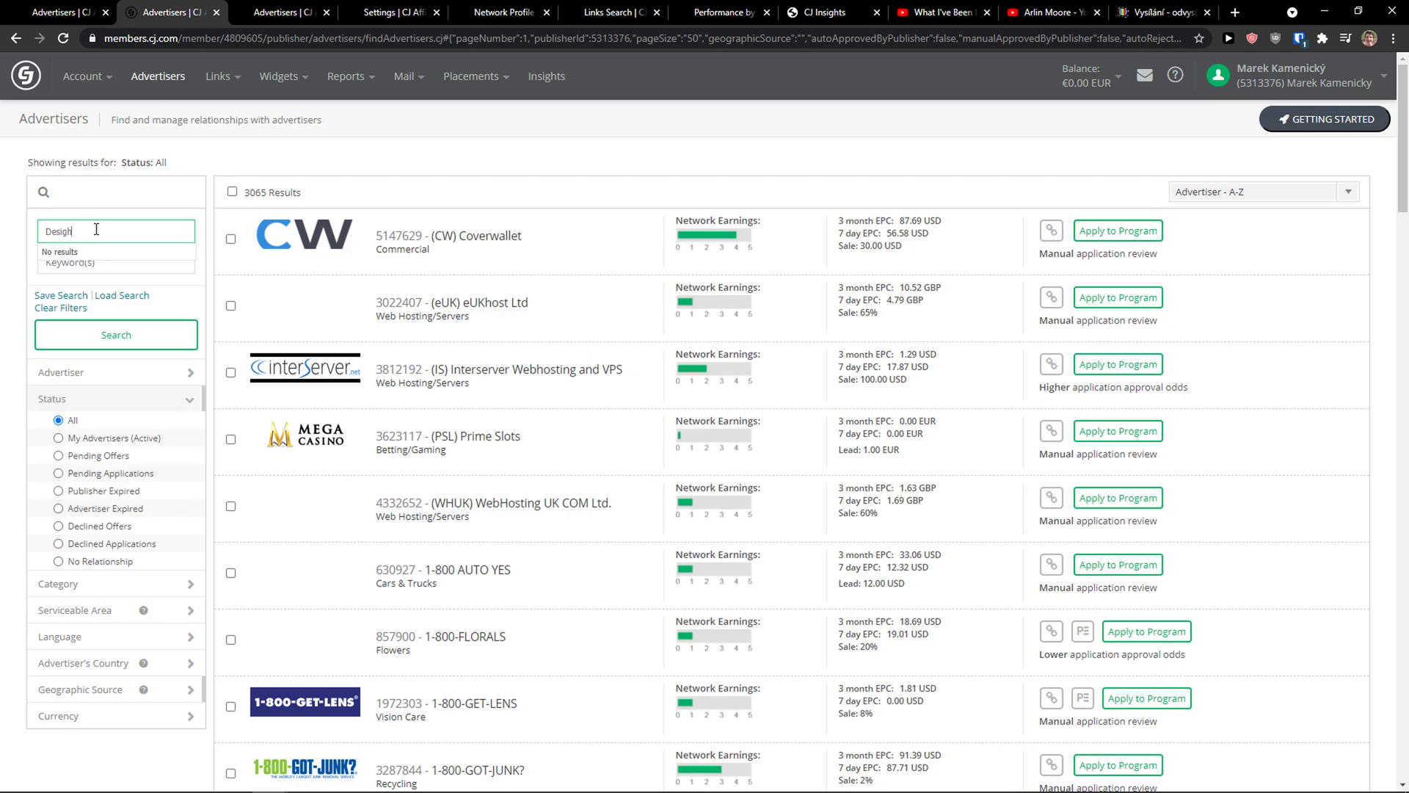
{"action": "type", "text": "nh"}
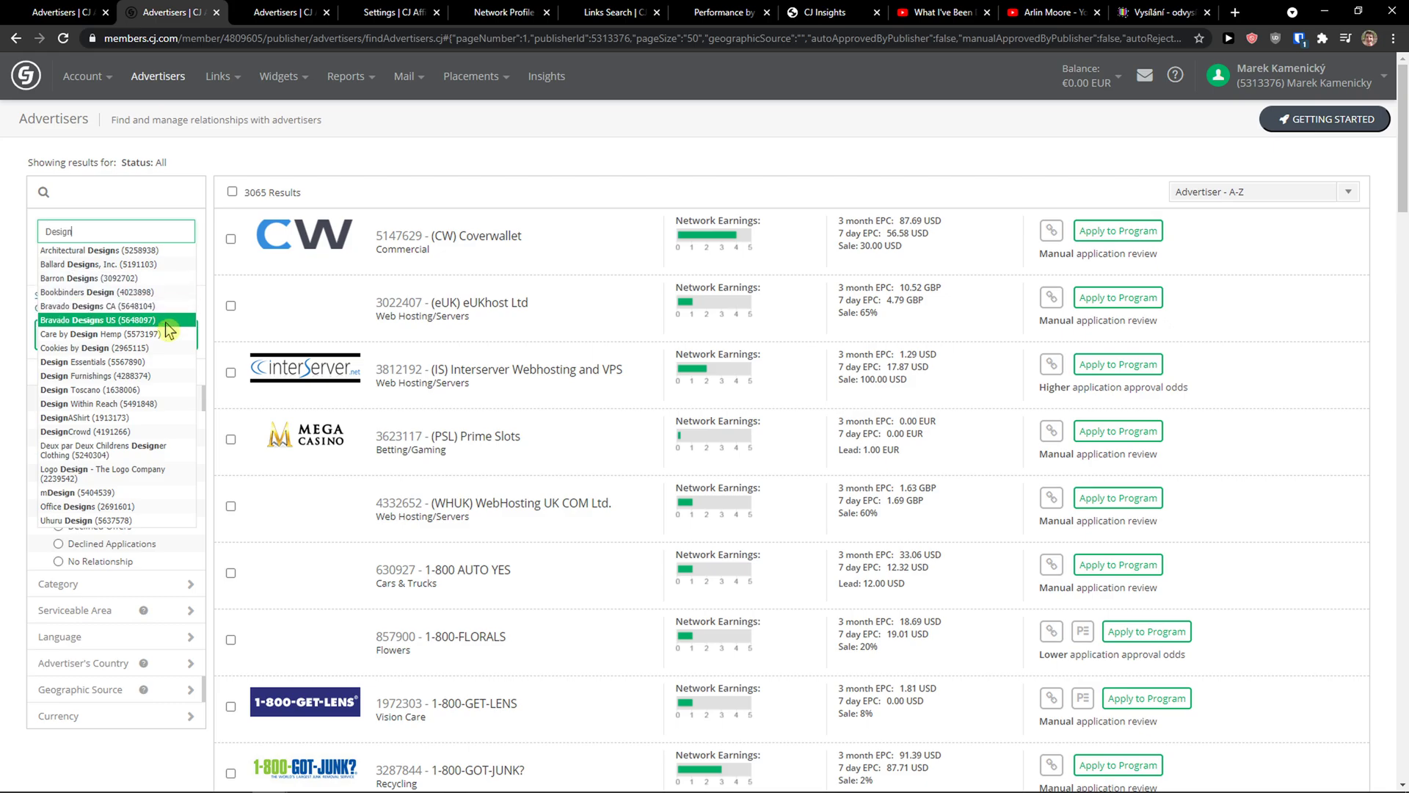
{"action": "scroll", "coordinate": [168, 321], "scroll_direction": "down", "scroll_amount": 1}
Step: Revisit the open Advertisers tabs, view the Links options from the Marketing results, and check the Network Profile and Settings tabs
{"action": "left_click", "coordinate": [88, 13]}
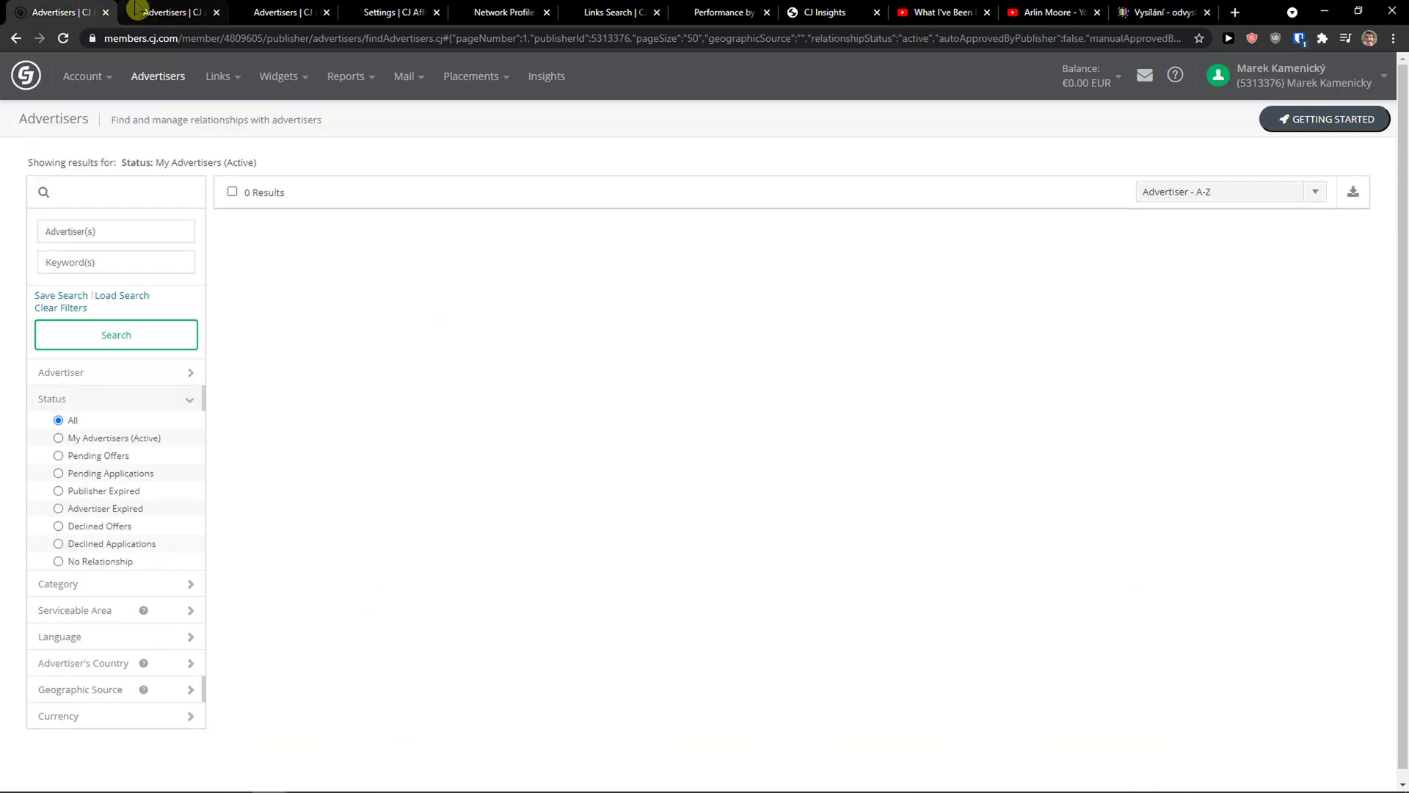
{"action": "left_click", "coordinate": [150, 11]}
{"action": "left_click", "coordinate": [272, 9]}
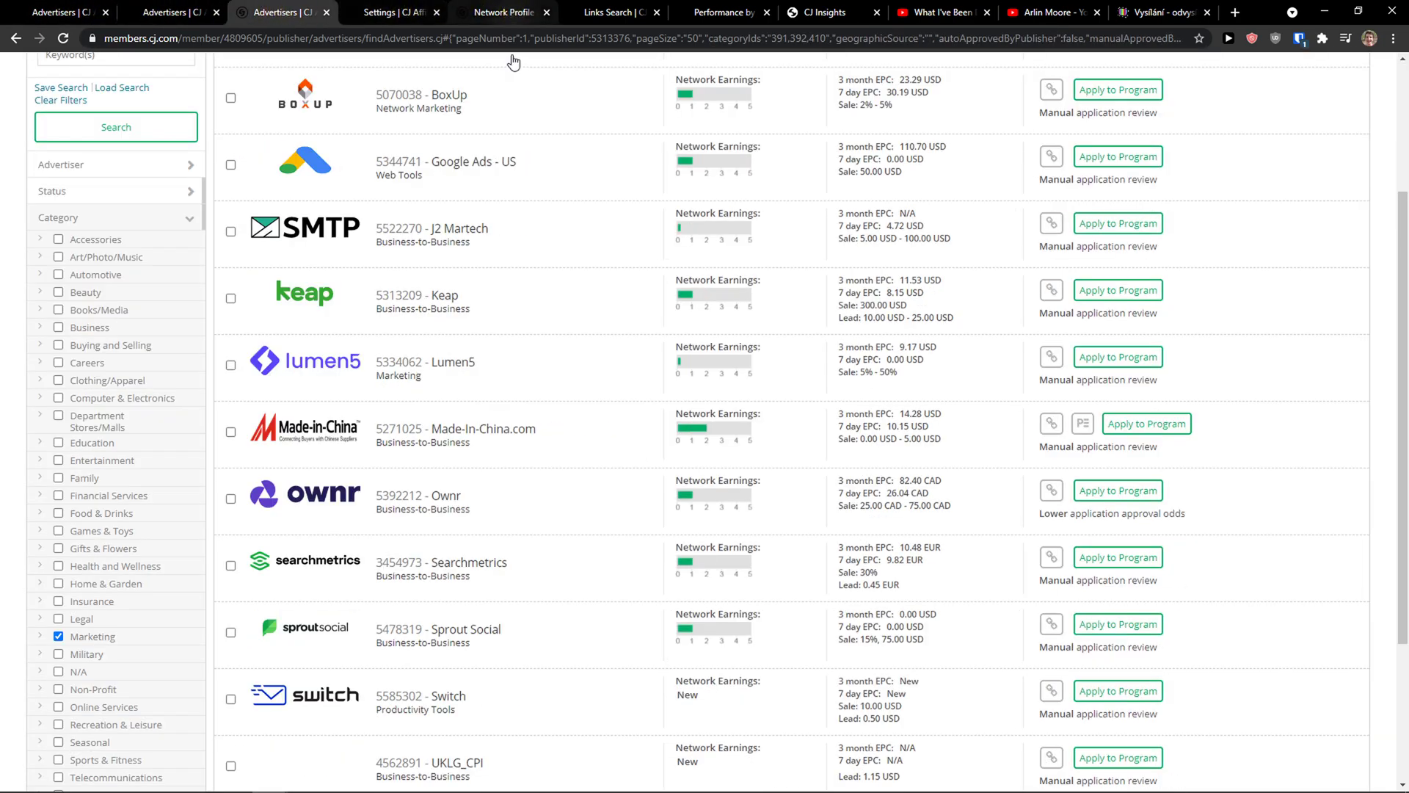
{"action": "scroll", "coordinate": [558, 74], "scroll_direction": "up", "scroll_amount": 3}
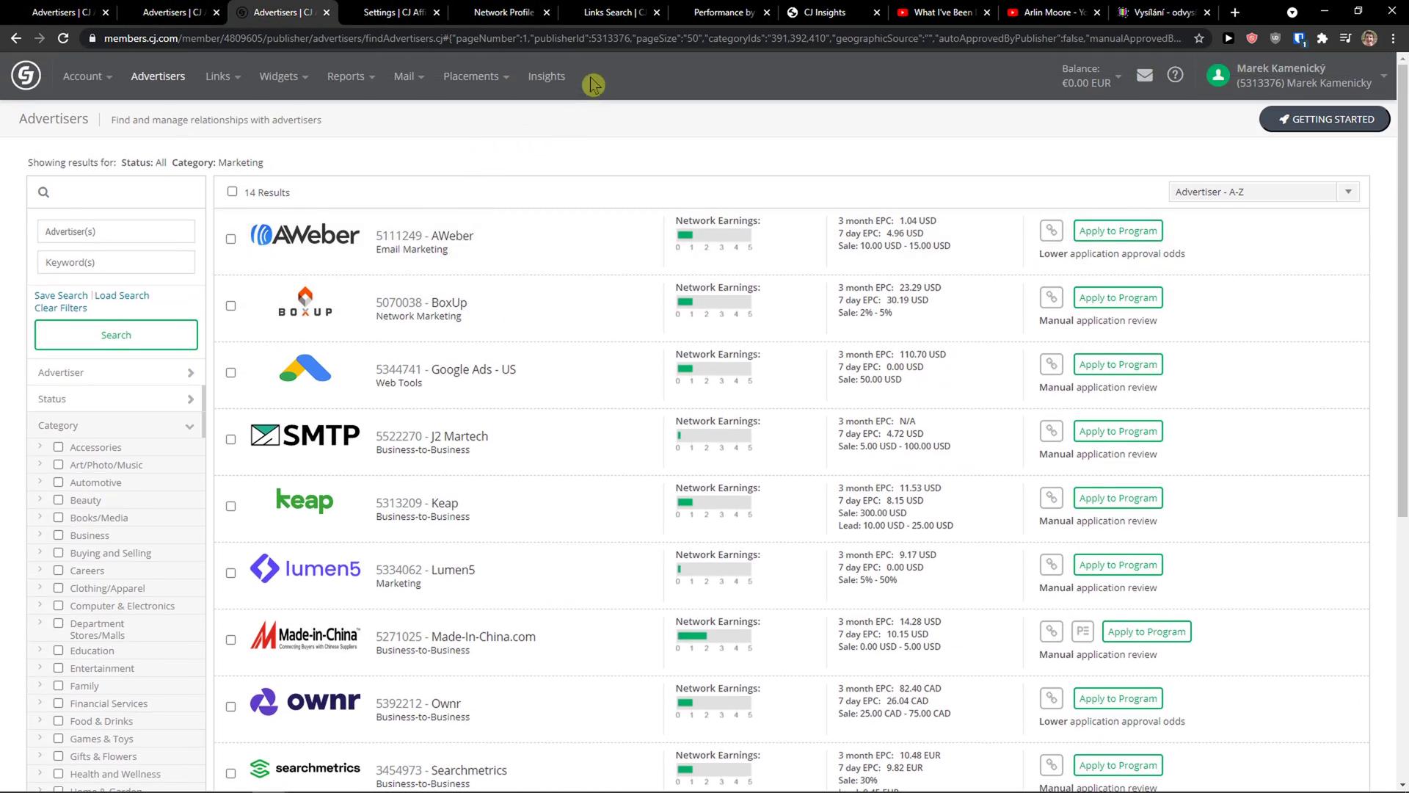
{"action": "left_click", "coordinate": [228, 81]}
{"action": "left_click", "coordinate": [485, 12]}
{"action": "left_click", "coordinate": [397, 12]}
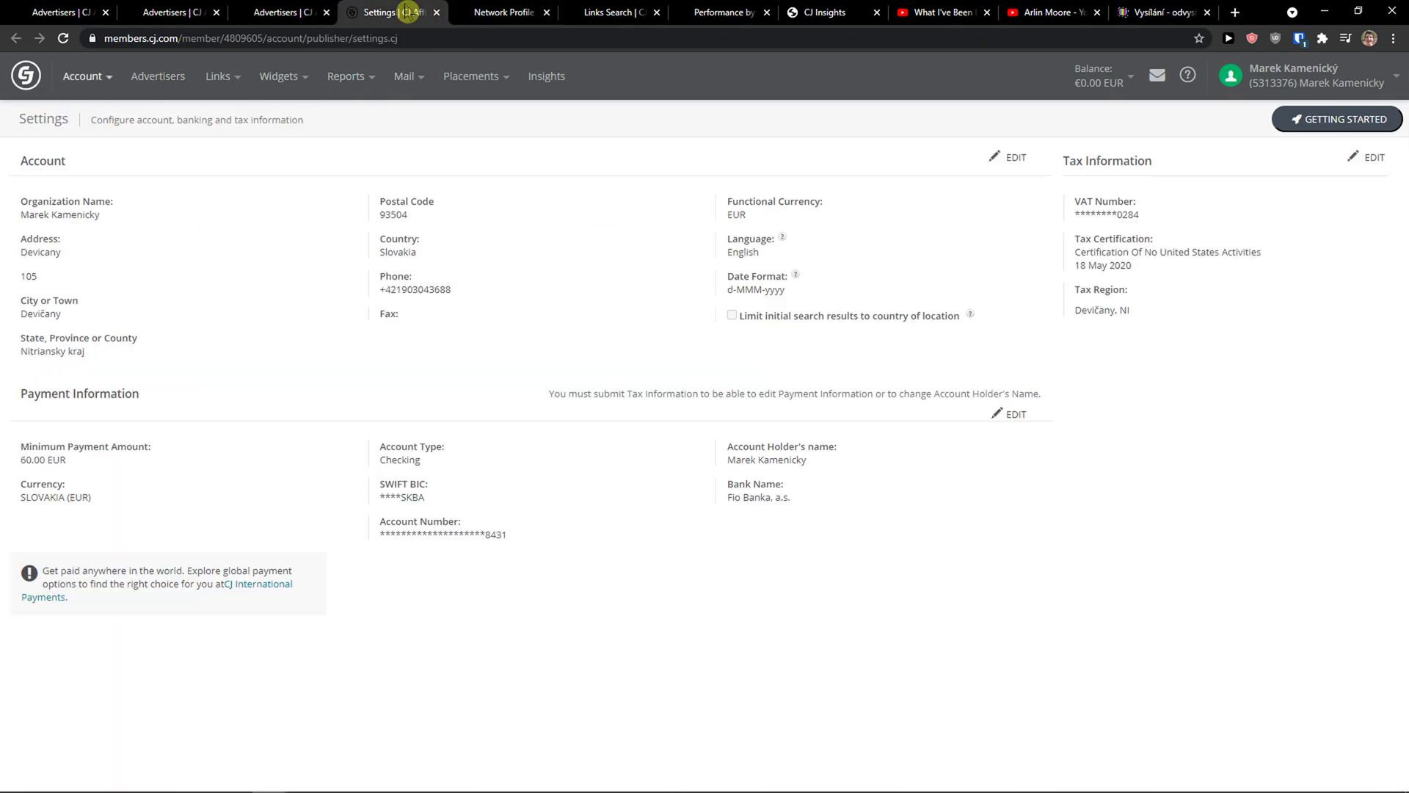
Step: In the Links Search tab, try a link search without any filters, dismiss the notice and review the available filter options
{"action": "left_click", "coordinate": [596, 14]}
{"action": "scroll", "coordinate": [355, 213], "scroll_direction": "up", "scroll_amount": 1}
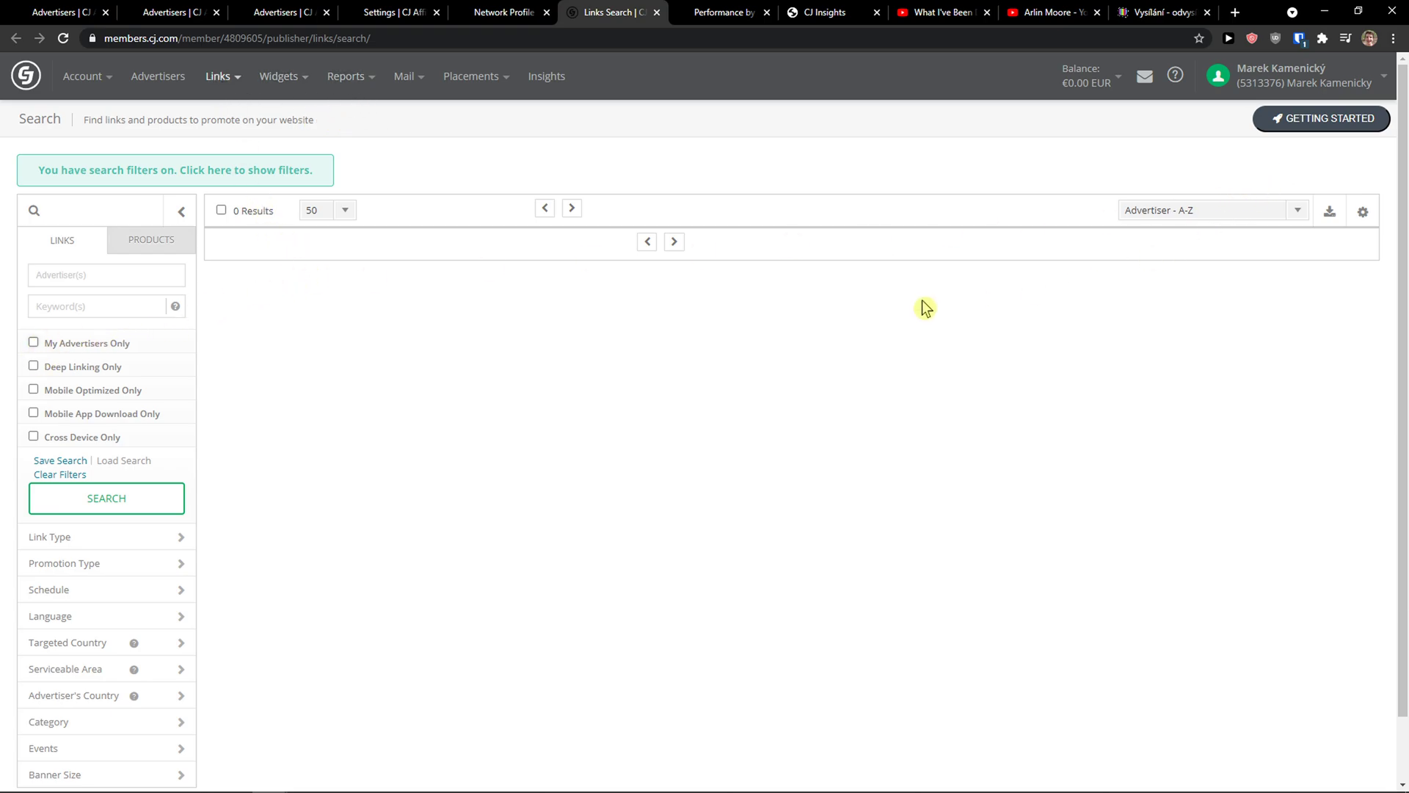
{"action": "scroll", "coordinate": [440, 298], "scroll_direction": "down", "scroll_amount": 1}
{"action": "scroll", "coordinate": [440, 297], "scroll_direction": "up", "scroll_amount": 1}
{"action": "left_click", "coordinate": [170, 425]}
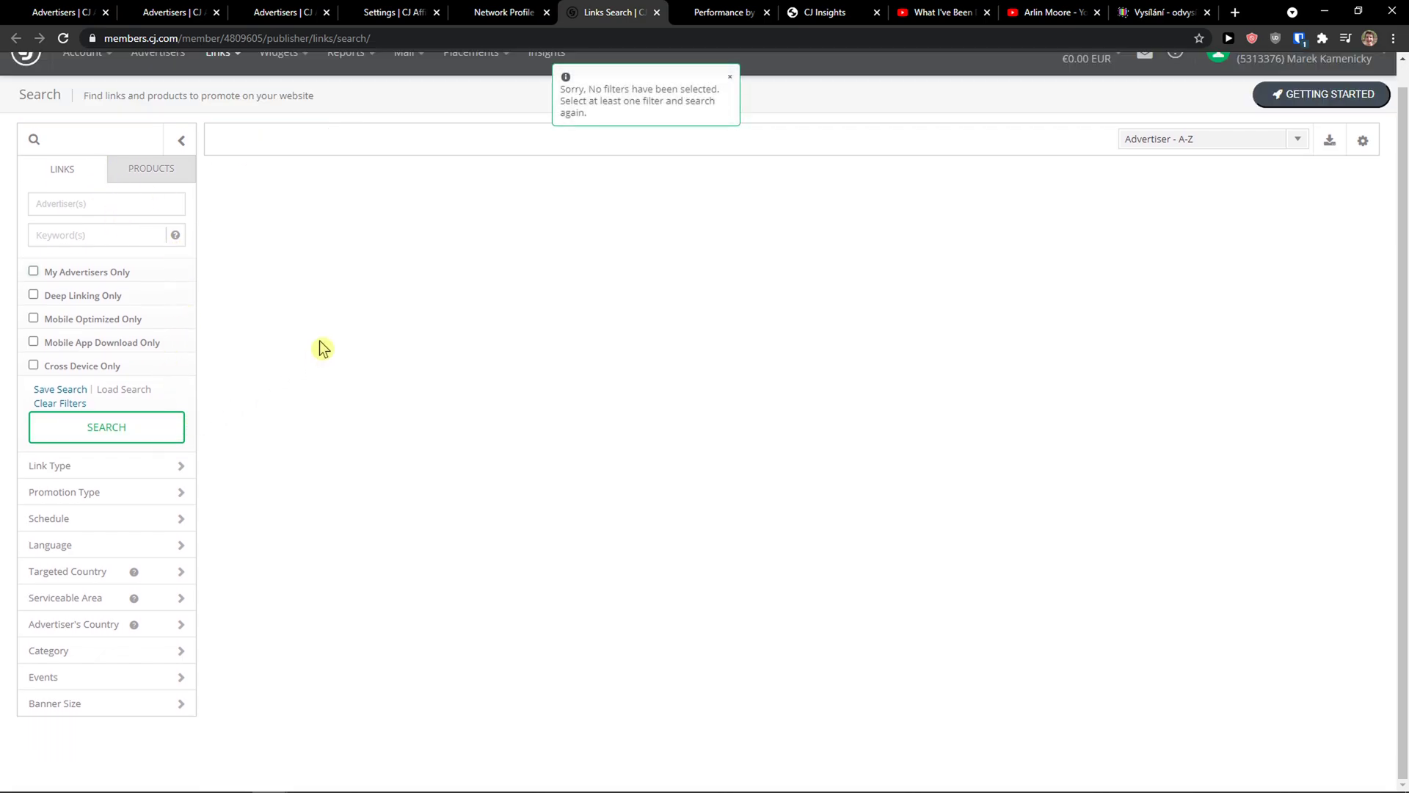
{"action": "scroll", "coordinate": [441, 345], "scroll_direction": "up", "scroll_amount": 1}
{"action": "left_click", "coordinate": [731, 81]}
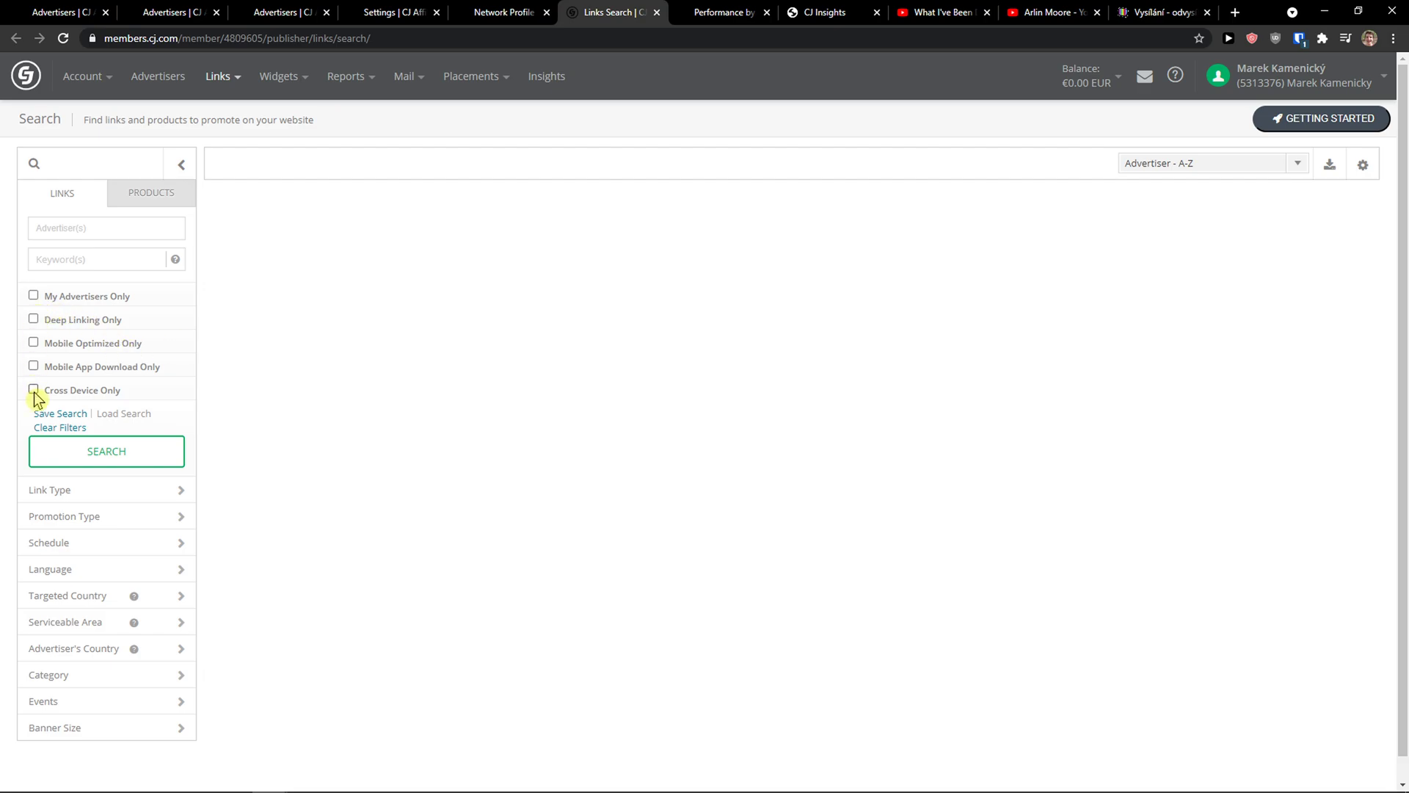
{"action": "scroll", "coordinate": [148, 499], "scroll_direction": "down", "scroll_amount": 1}
{"action": "scroll", "coordinate": [367, 367], "scroll_direction": "up", "scroll_amount": 1}
Step: Review the daily website performance report for the last 30 days, including its chart and results table
{"action": "left_click", "coordinate": [750, 15]}
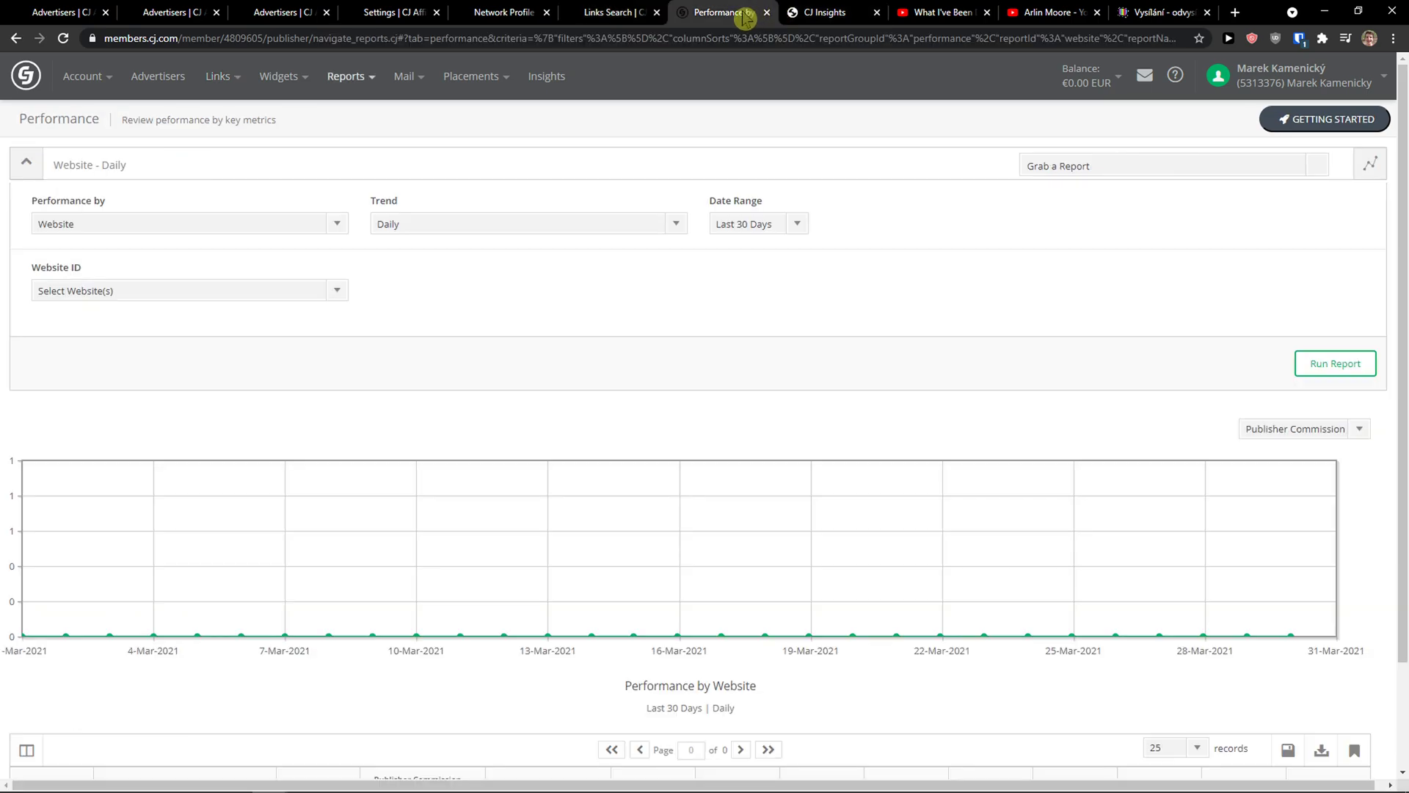
{"action": "scroll", "coordinate": [691, 237], "scroll_direction": "down", "scroll_amount": 2}
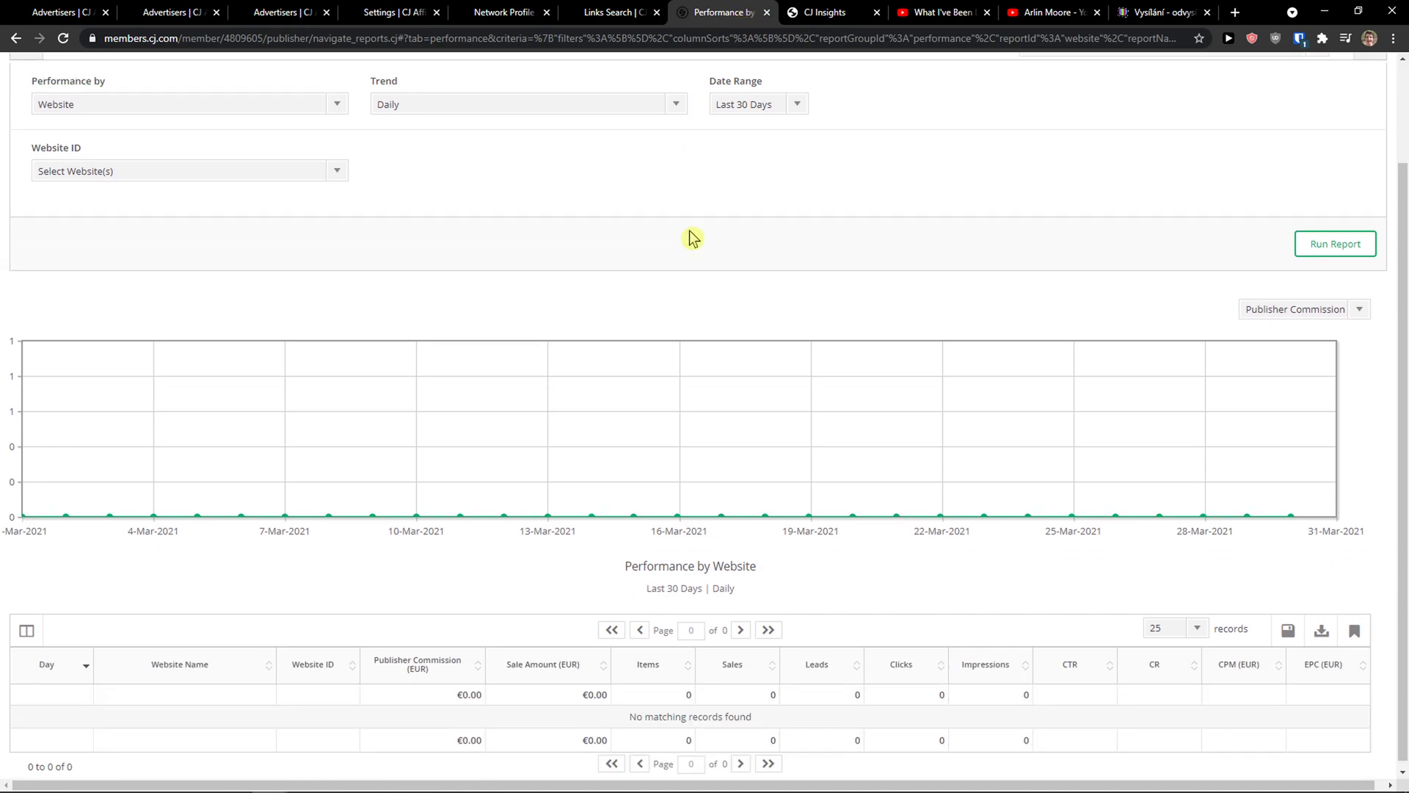
{"action": "scroll", "coordinate": [691, 236], "scroll_direction": "up", "scroll_amount": 1}
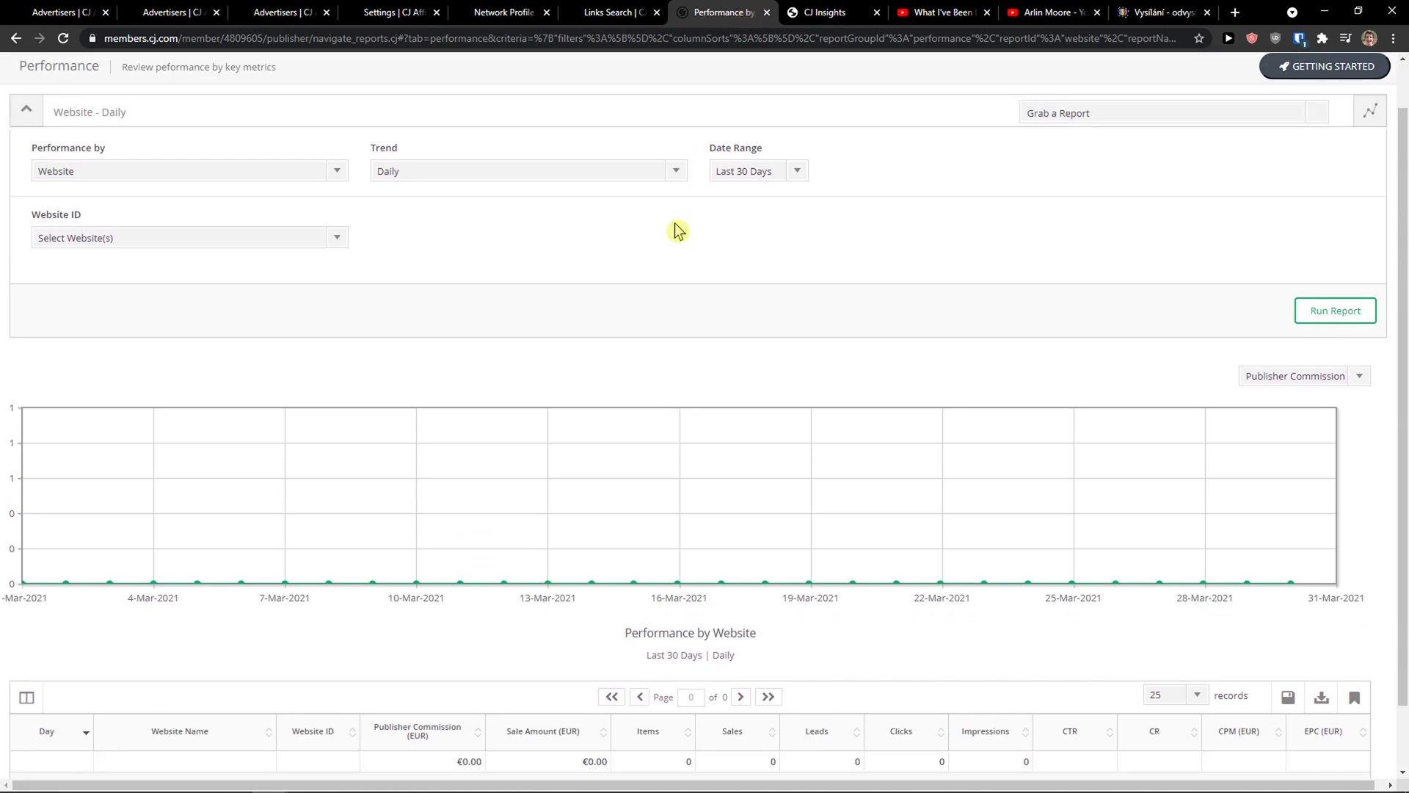
{"action": "scroll", "coordinate": [672, 231], "scroll_direction": "up", "scroll_amount": 1}
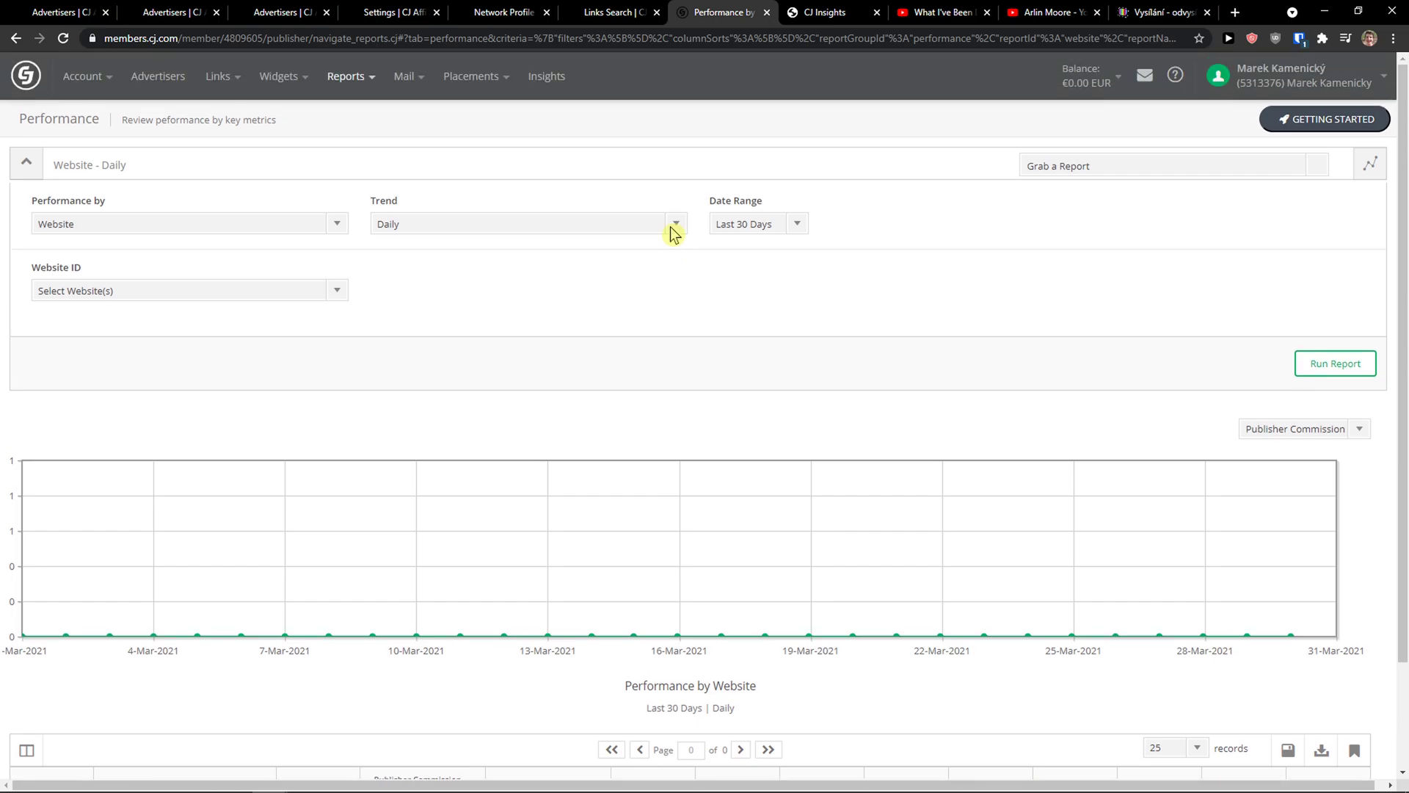
Step: Examine the metric cards in the CJ Insights Program Overview, highlighting the Effective Commission Rate title
{"action": "left_click", "coordinate": [822, 13]}
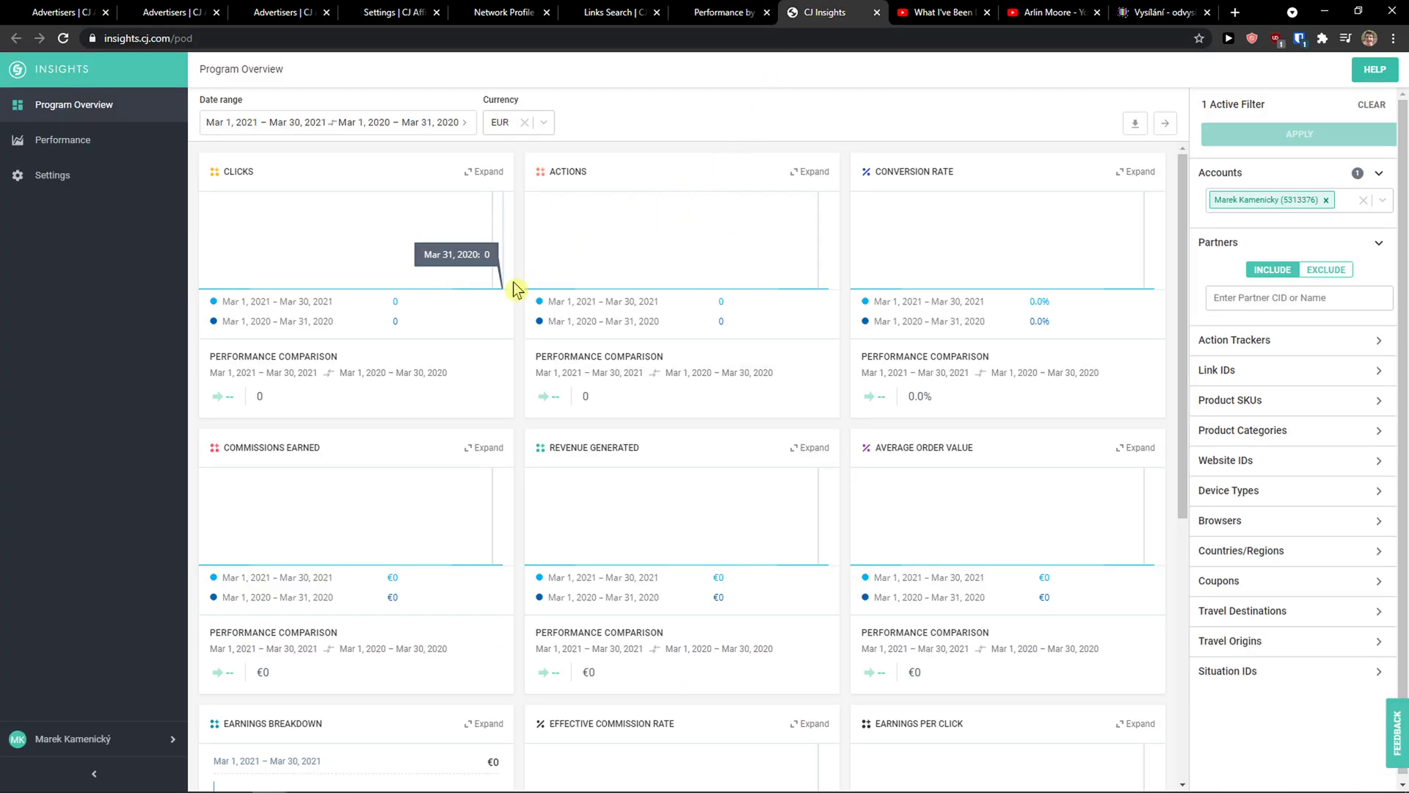
{"action": "scroll", "coordinate": [525, 287], "scroll_direction": "down", "scroll_amount": 4}
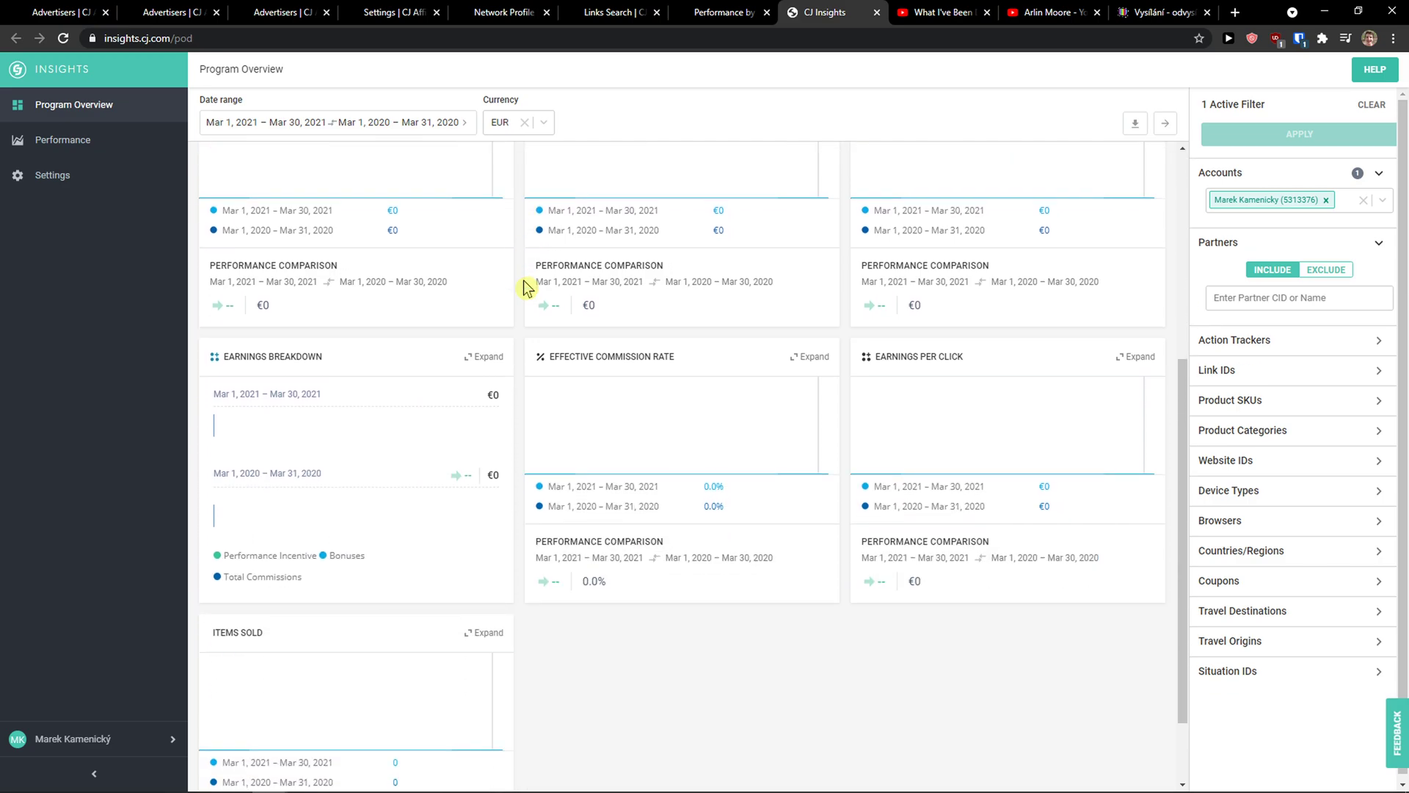
{"action": "scroll", "coordinate": [526, 286], "scroll_direction": "up", "scroll_amount": 3}
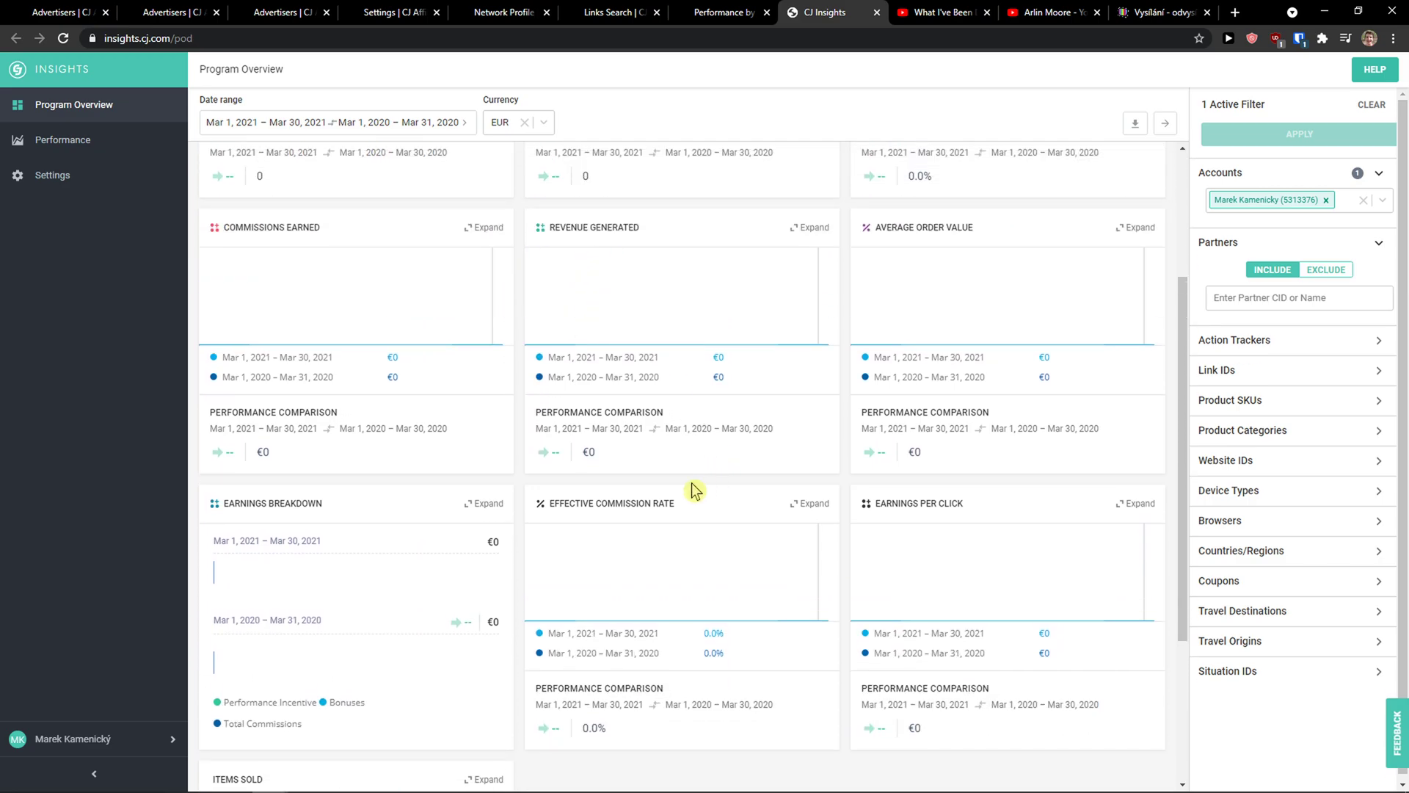
{"action": "triple_click", "coordinate": [639, 504]}
{"action": "scroll", "coordinate": [837, 488], "scroll_direction": "up", "scroll_amount": 3}
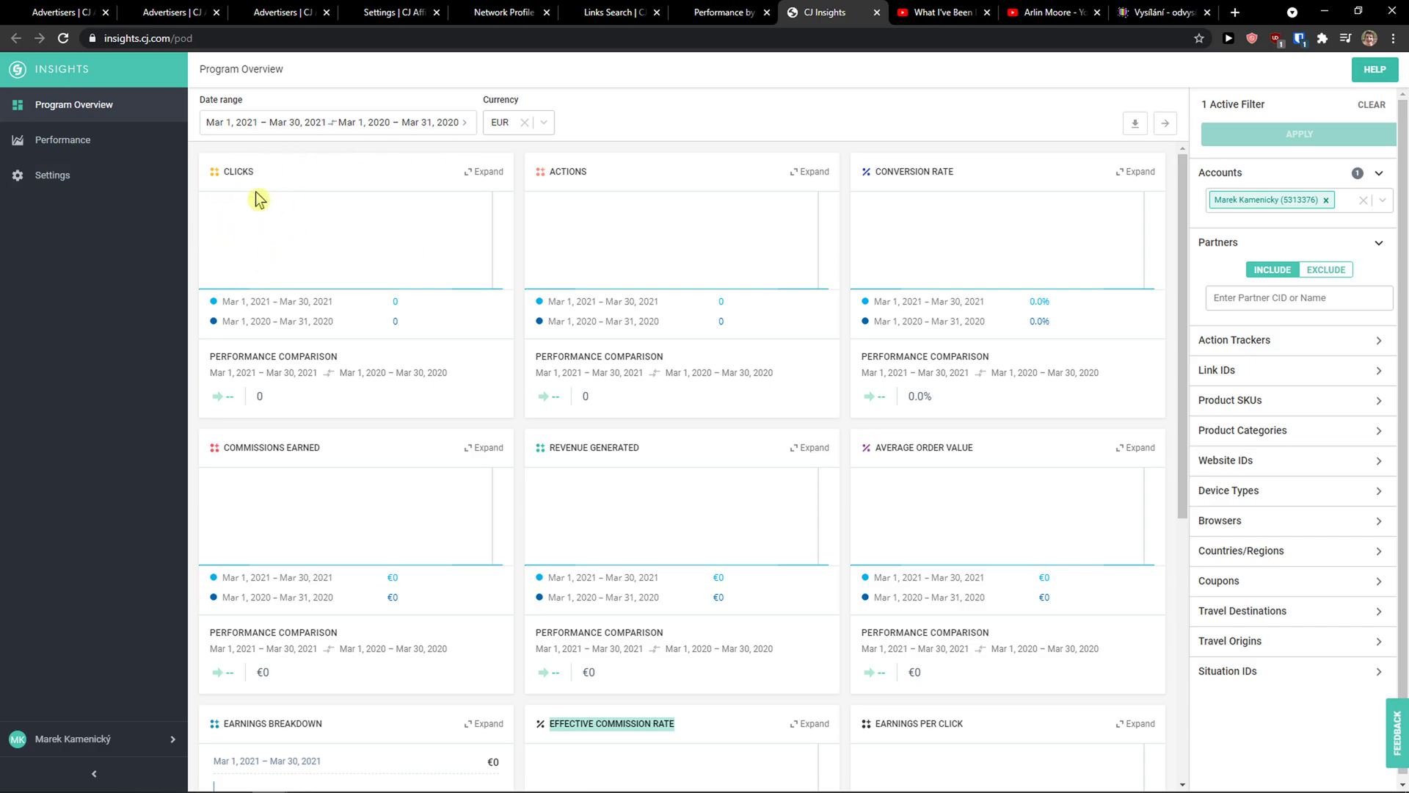
Step: Return to the Marketing results in the Advertisers tab, deselect the Marketing category and browse the category list
{"action": "left_click", "coordinate": [711, 11]}
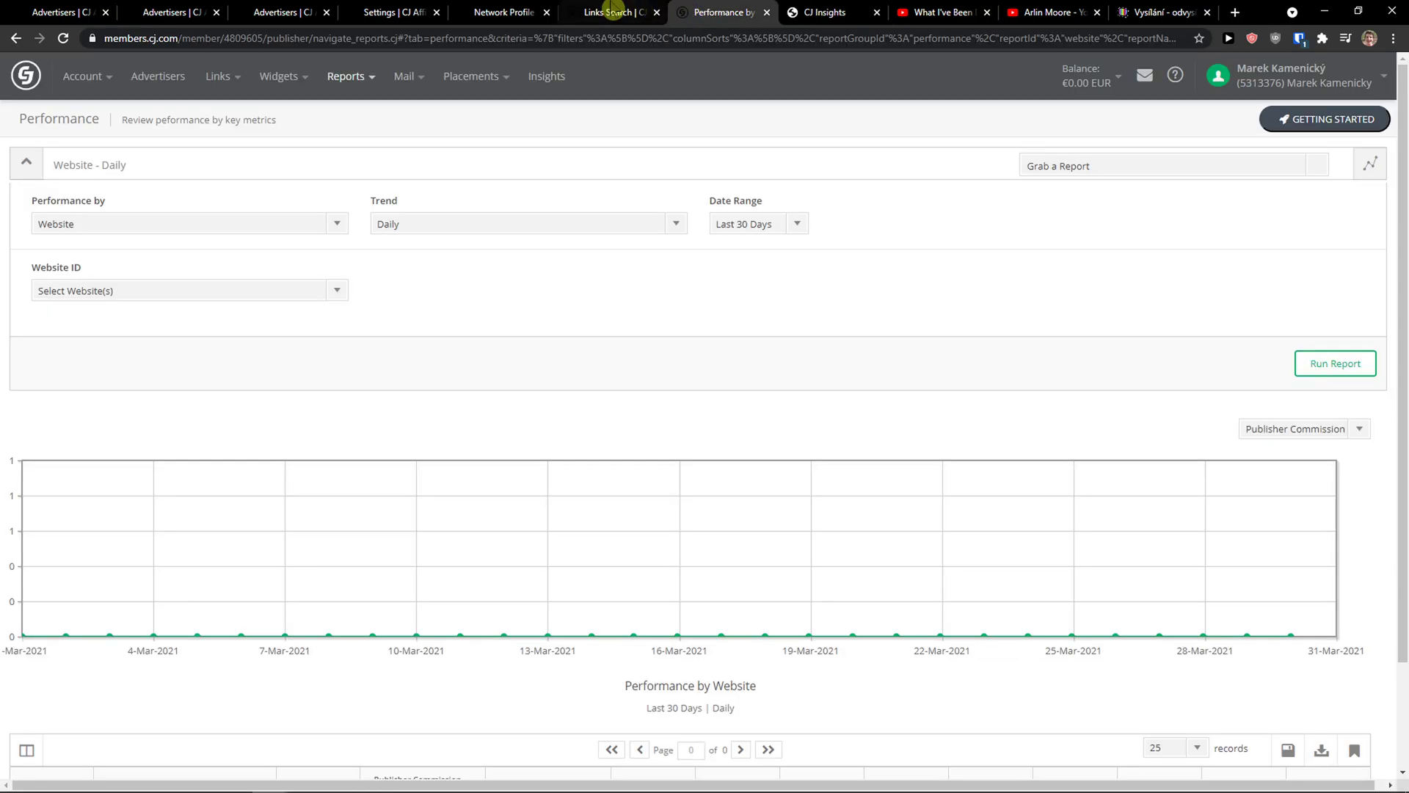
{"action": "left_click", "coordinate": [615, 11]}
{"action": "left_click", "coordinate": [294, 10]}
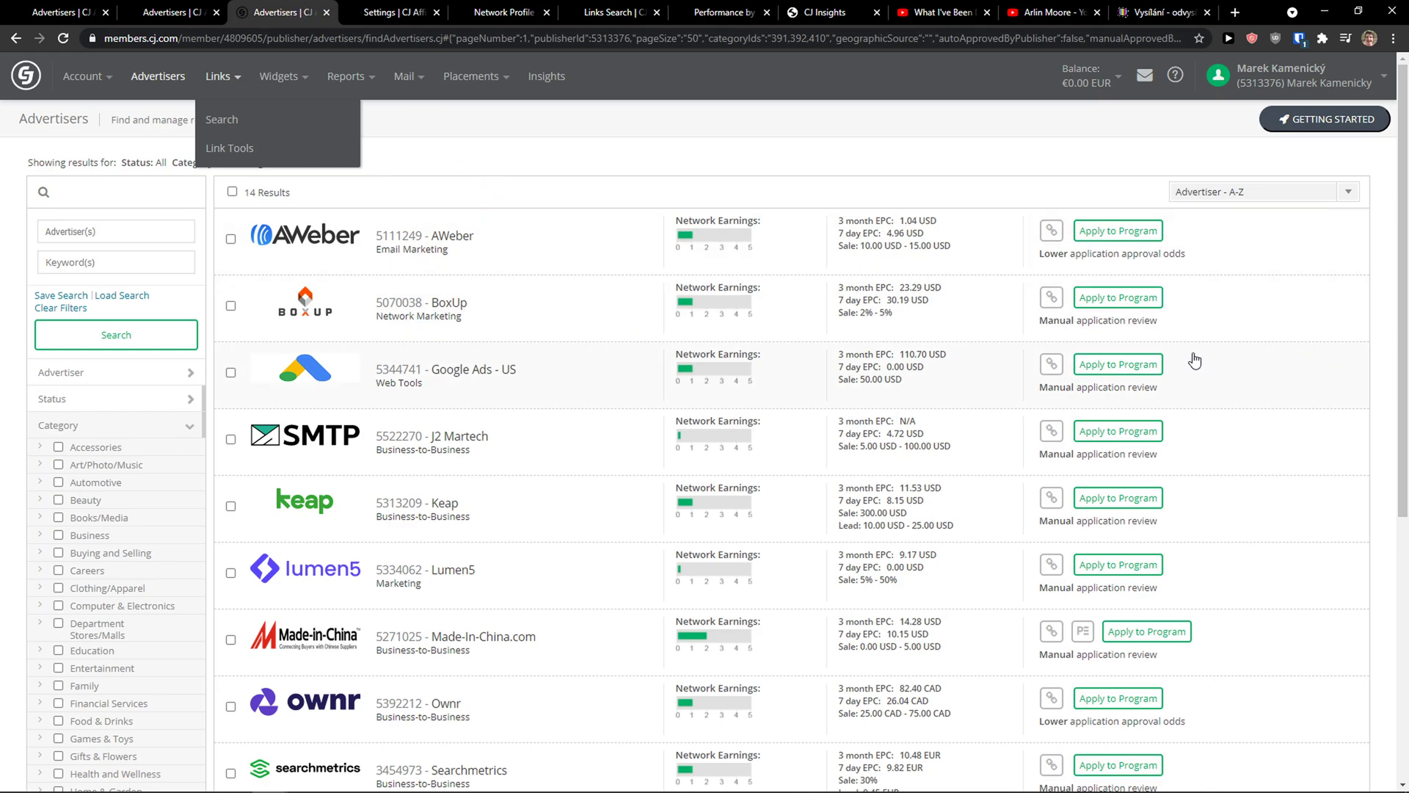
{"action": "scroll", "coordinate": [220, 407], "scroll_direction": "down", "scroll_amount": 3}
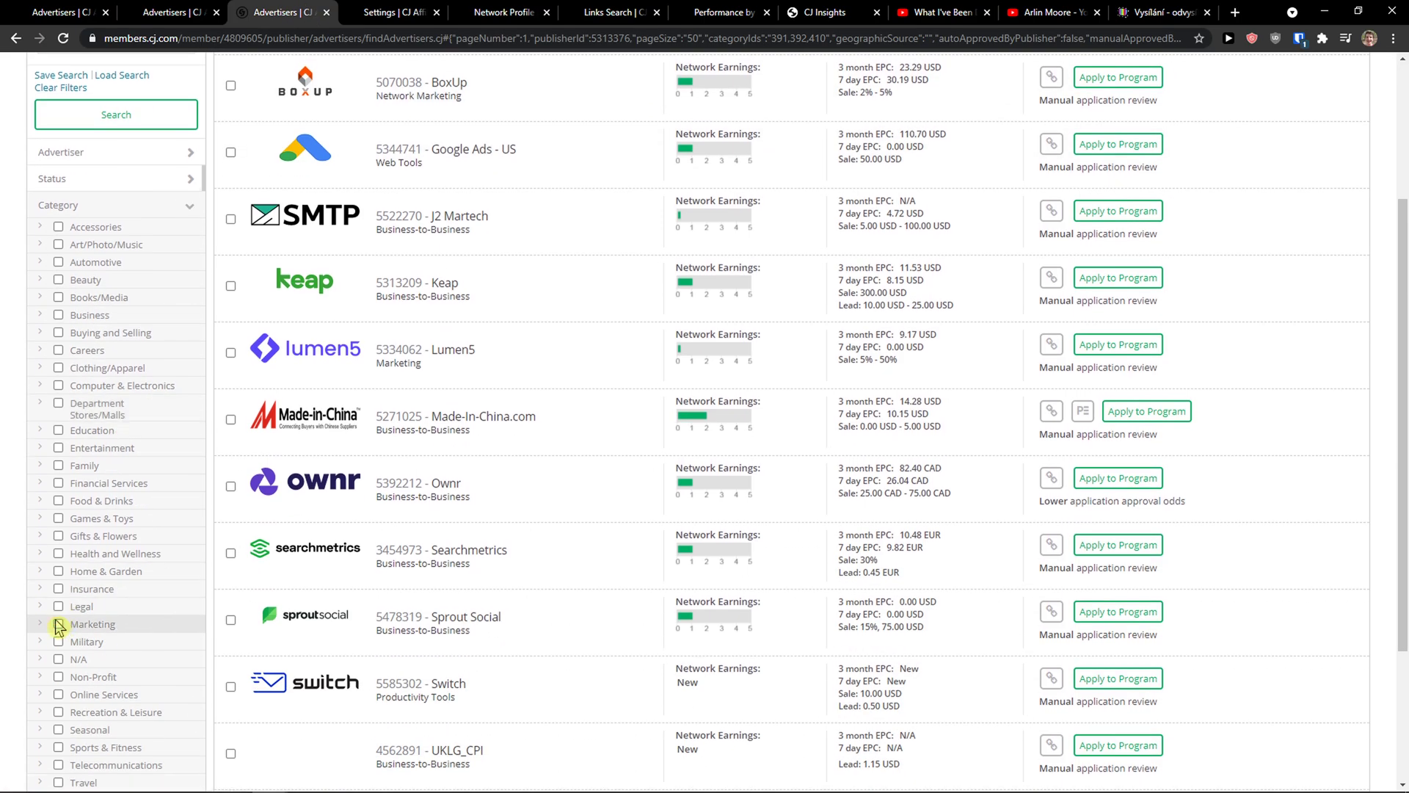
{"action": "scroll", "coordinate": [47, 587], "scroll_direction": "down", "scroll_amount": 2}
{"action": "scroll", "coordinate": [59, 577], "scroll_direction": "up", "scroll_amount": 4}
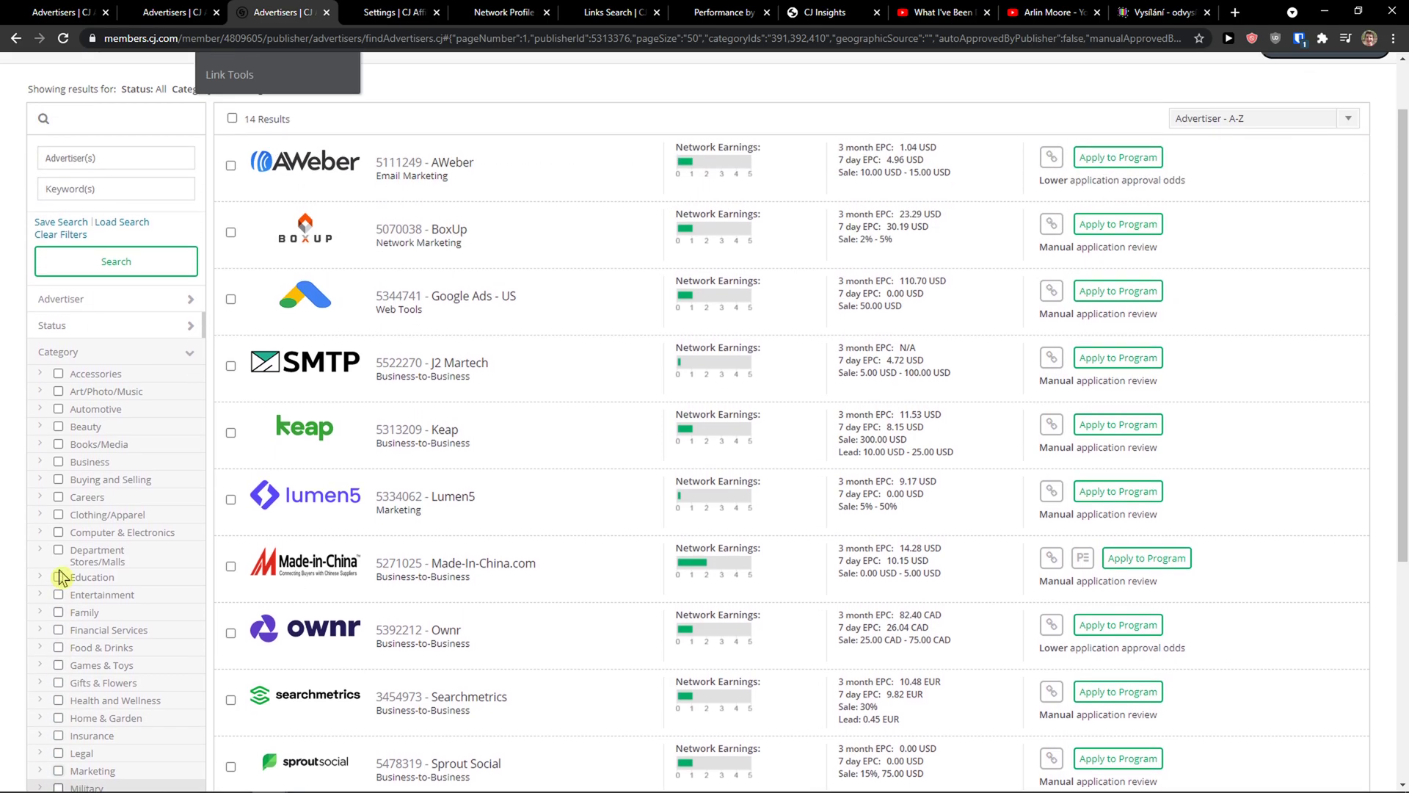
{"action": "scroll", "coordinate": [60, 577], "scroll_direction": "down", "scroll_amount": 1}
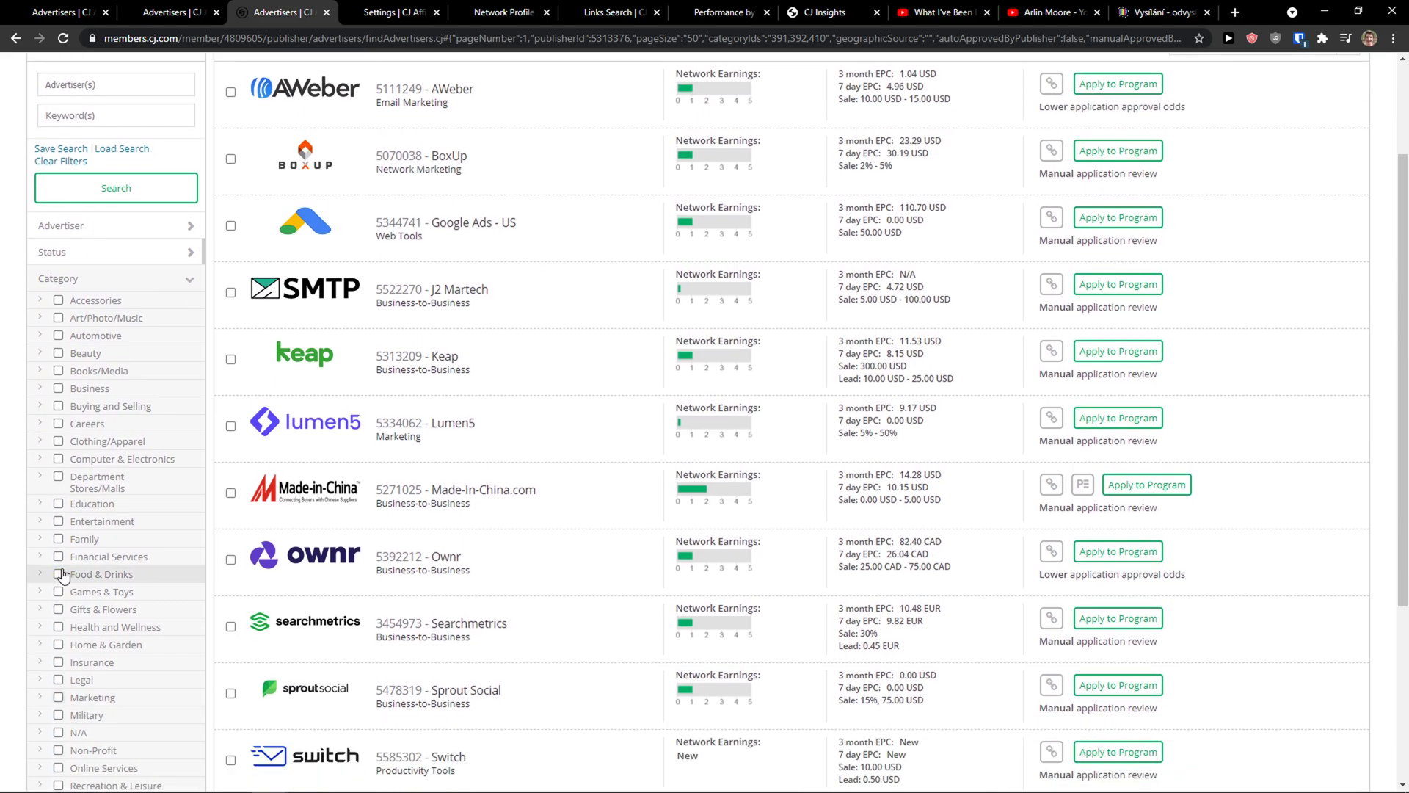
{"action": "scroll", "coordinate": [154, 580], "scroll_direction": "down", "scroll_amount": 1}
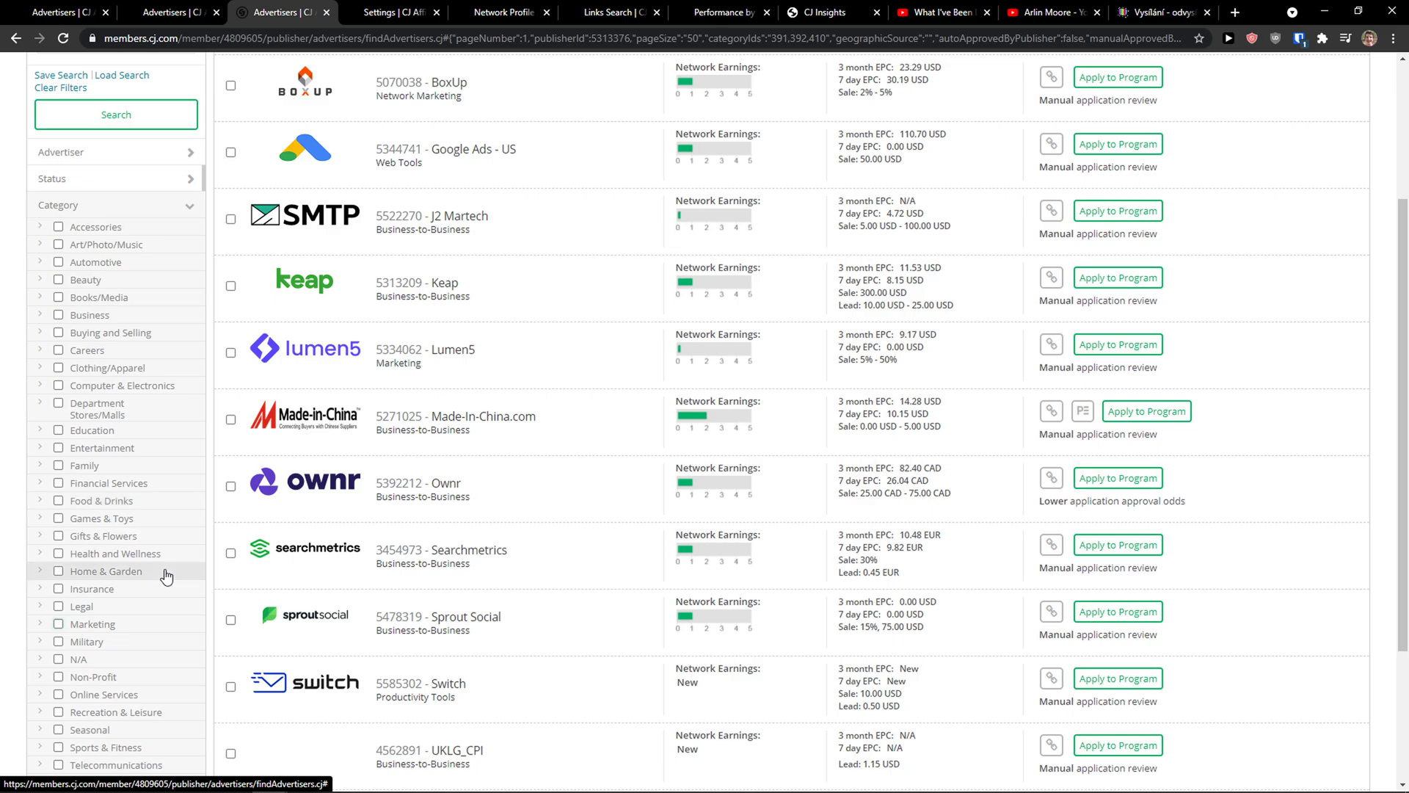
{"action": "scroll", "coordinate": [167, 574], "scroll_direction": "up", "scroll_amount": 3}
{"action": "scroll", "coordinate": [167, 577], "scroll_direction": "down", "scroll_amount": 3}
Step: Select the Financial Services category with all its subcategories, run the advertiser search and switch back to the Links Search tab
{"action": "left_click", "coordinate": [133, 485]}
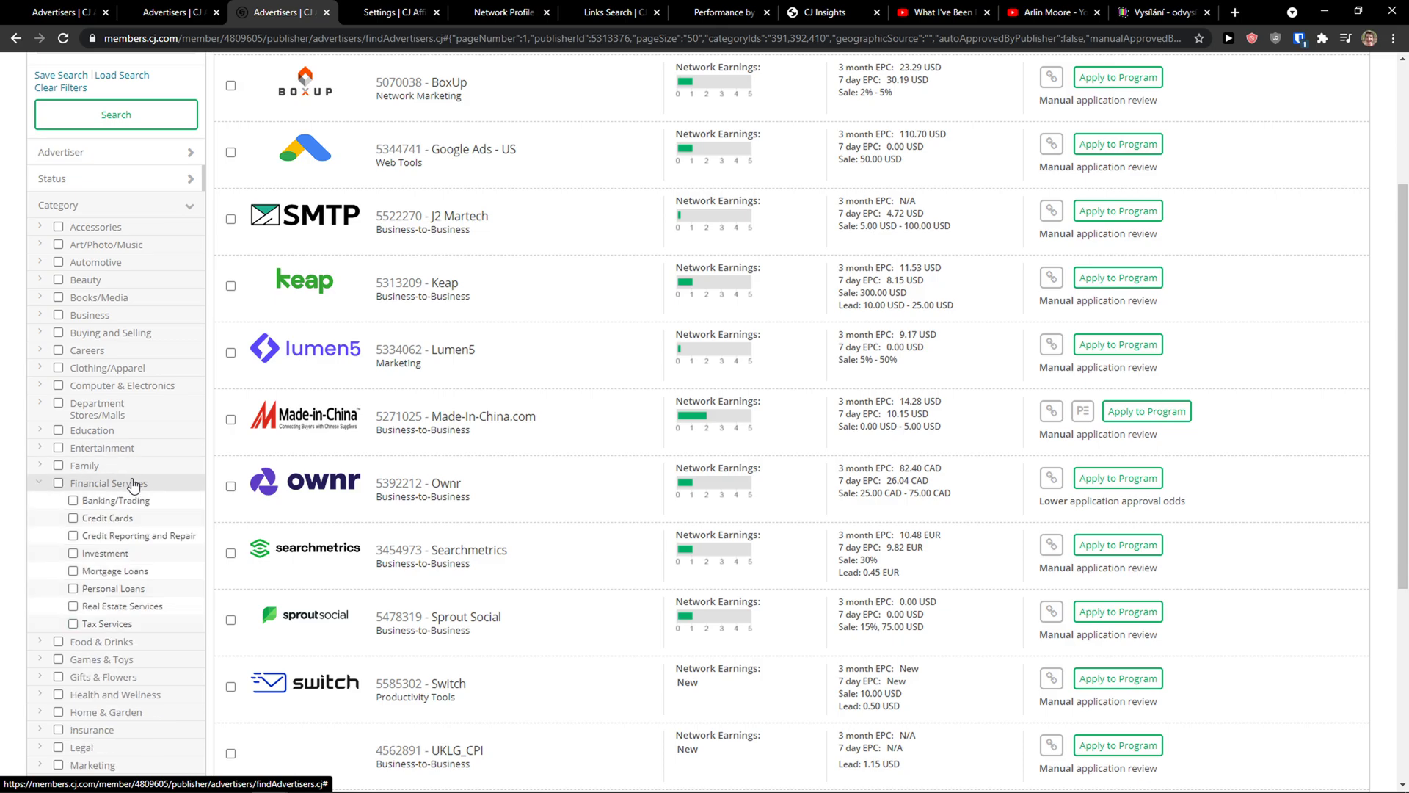
{"action": "left_click", "coordinate": [58, 484]}
{"action": "scroll", "coordinate": [38, 573], "scroll_direction": "down", "scroll_amount": 4}
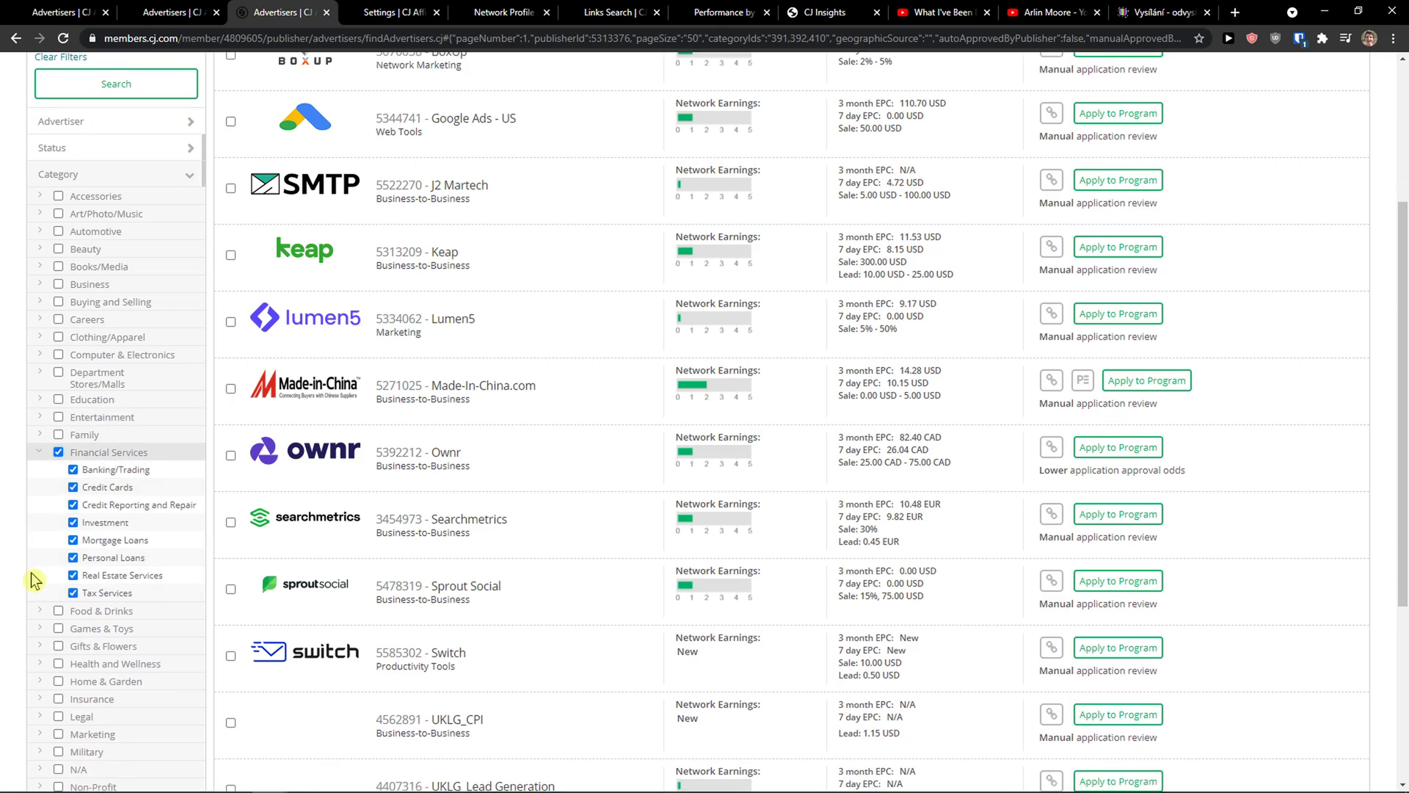
{"action": "scroll", "coordinate": [34, 664], "scroll_direction": "up", "scroll_amount": 8}
{"action": "left_click", "coordinate": [129, 343]}
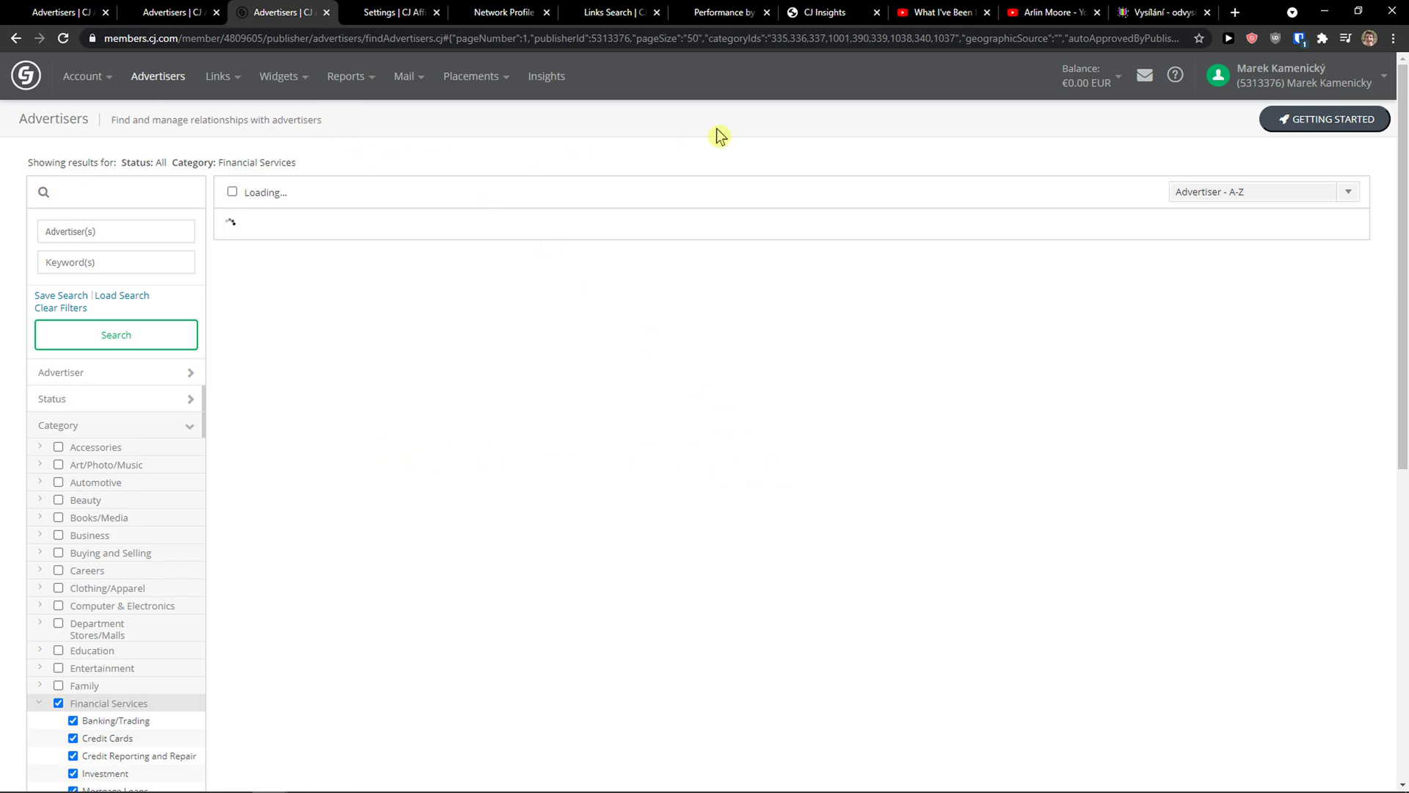
{"action": "left_click", "coordinate": [613, 11]}
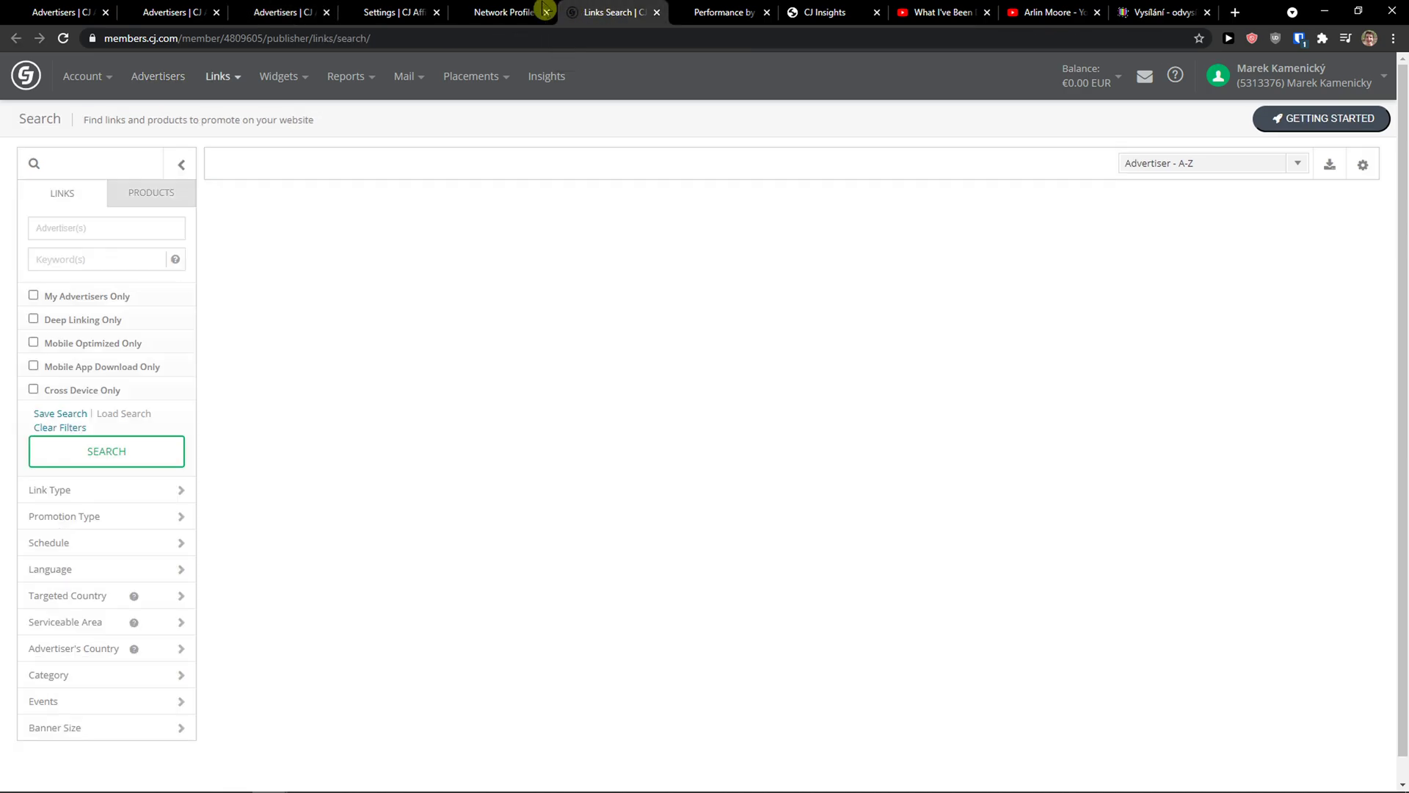
Step: Open the CJ dashboard in the browser tab that shows the My Advertisers (Active) results
{"action": "left_click", "coordinate": [518, 12]}
{"action": "left_click", "coordinate": [83, 11]}
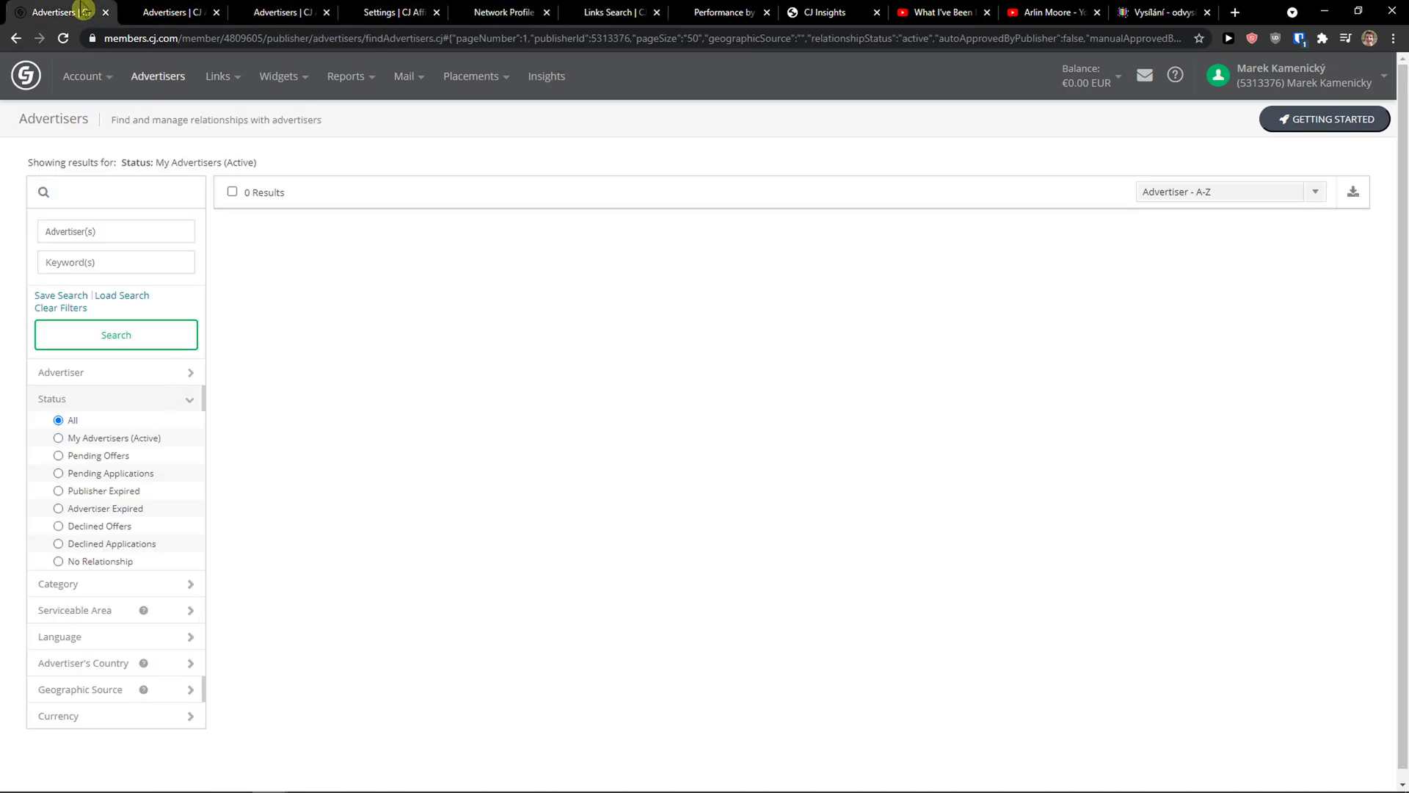
{"action": "left_click", "coordinate": [26, 78]}
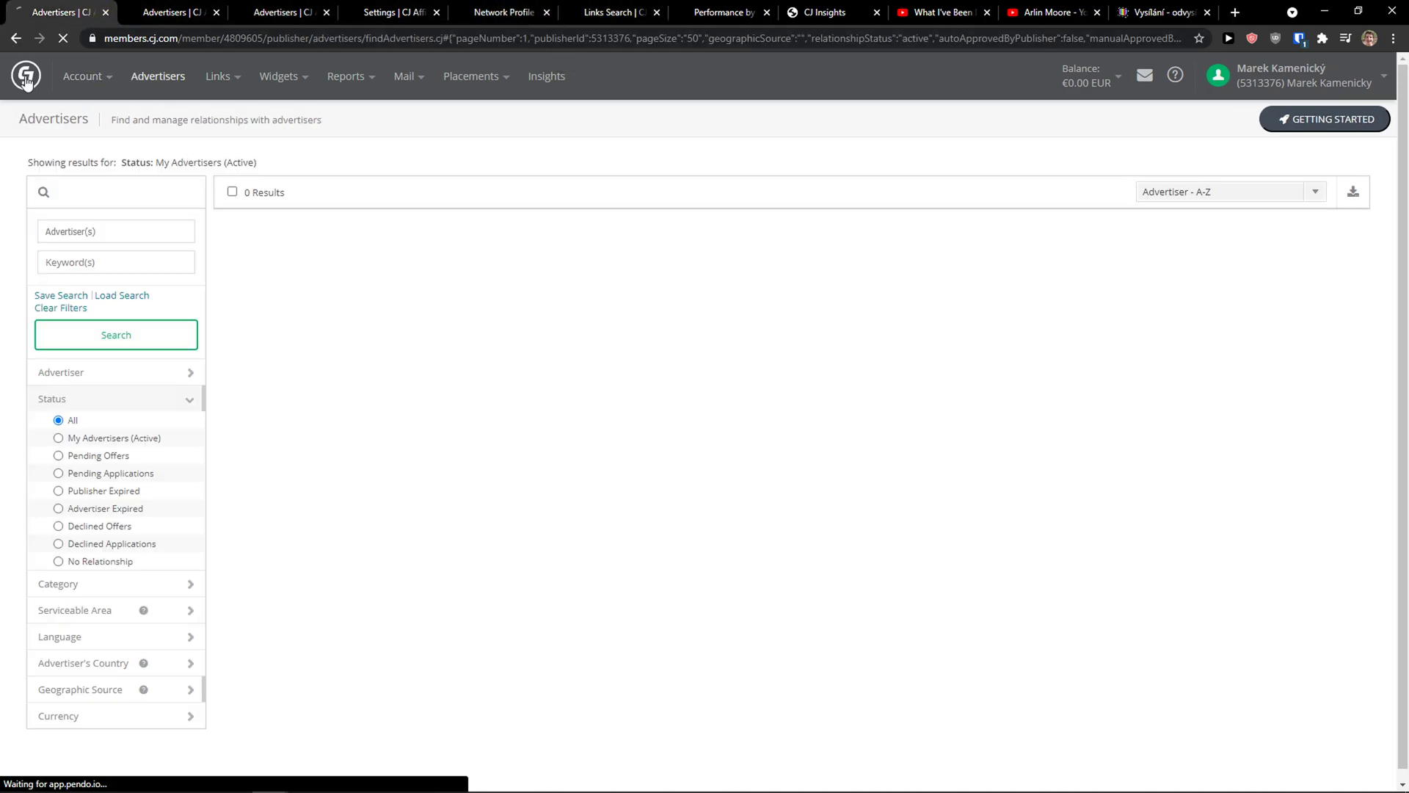
Step: Close the Links Search and Performance report browser tabs
{"action": "left_click", "coordinate": [423, 12]}
{"action": "left_click", "coordinate": [529, 10]}
{"action": "left_click", "coordinate": [573, 12]}
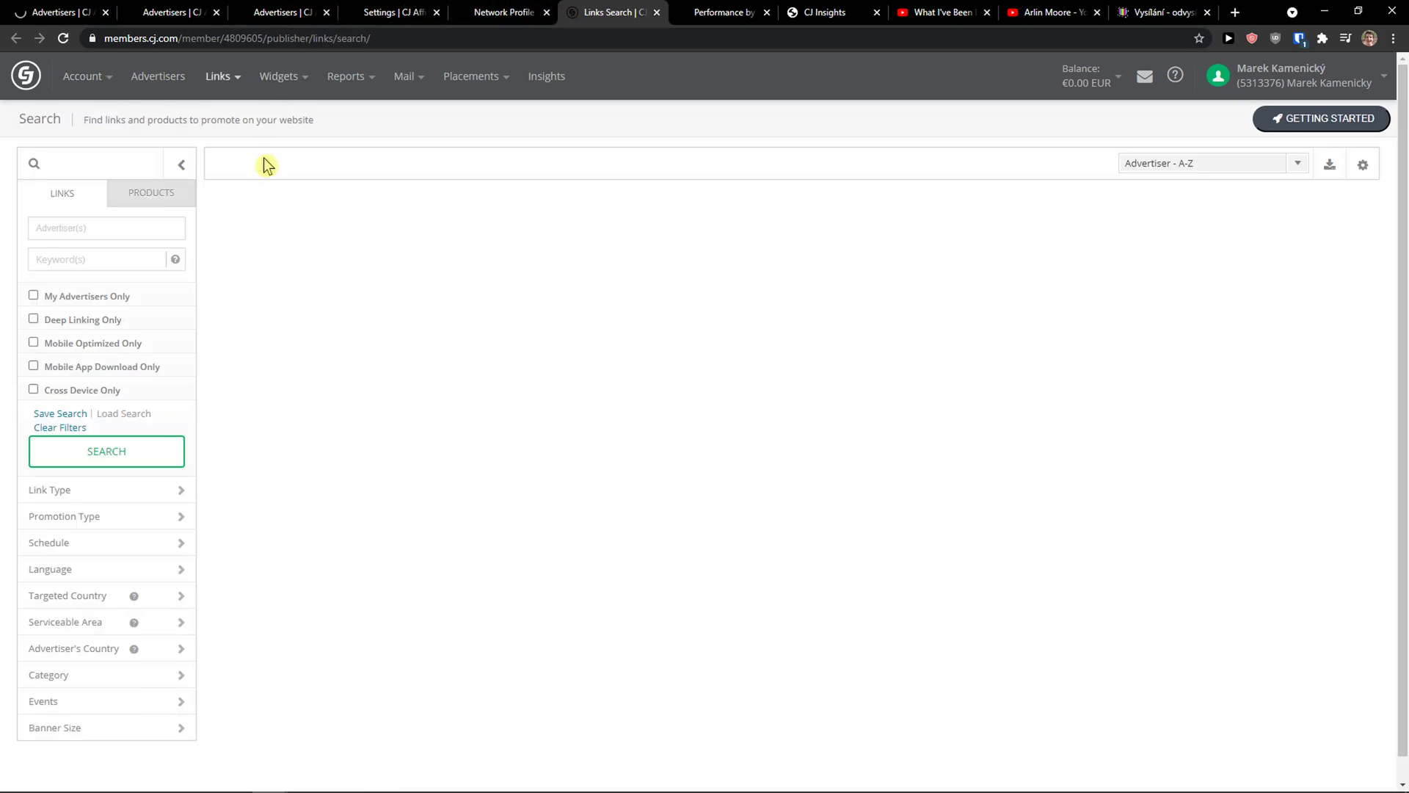
{"action": "left_click", "coordinate": [657, 13]}
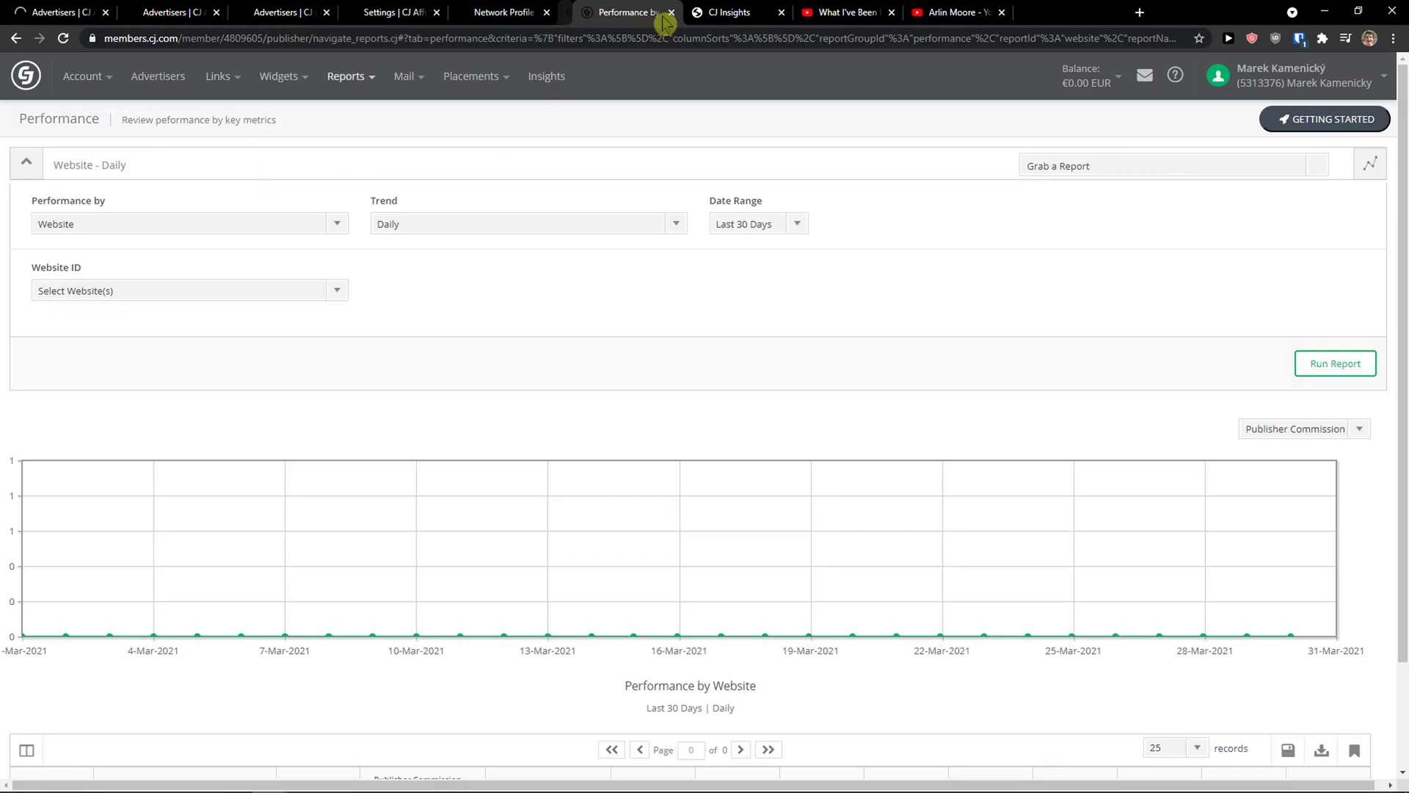
{"action": "left_click", "coordinate": [658, 13]}
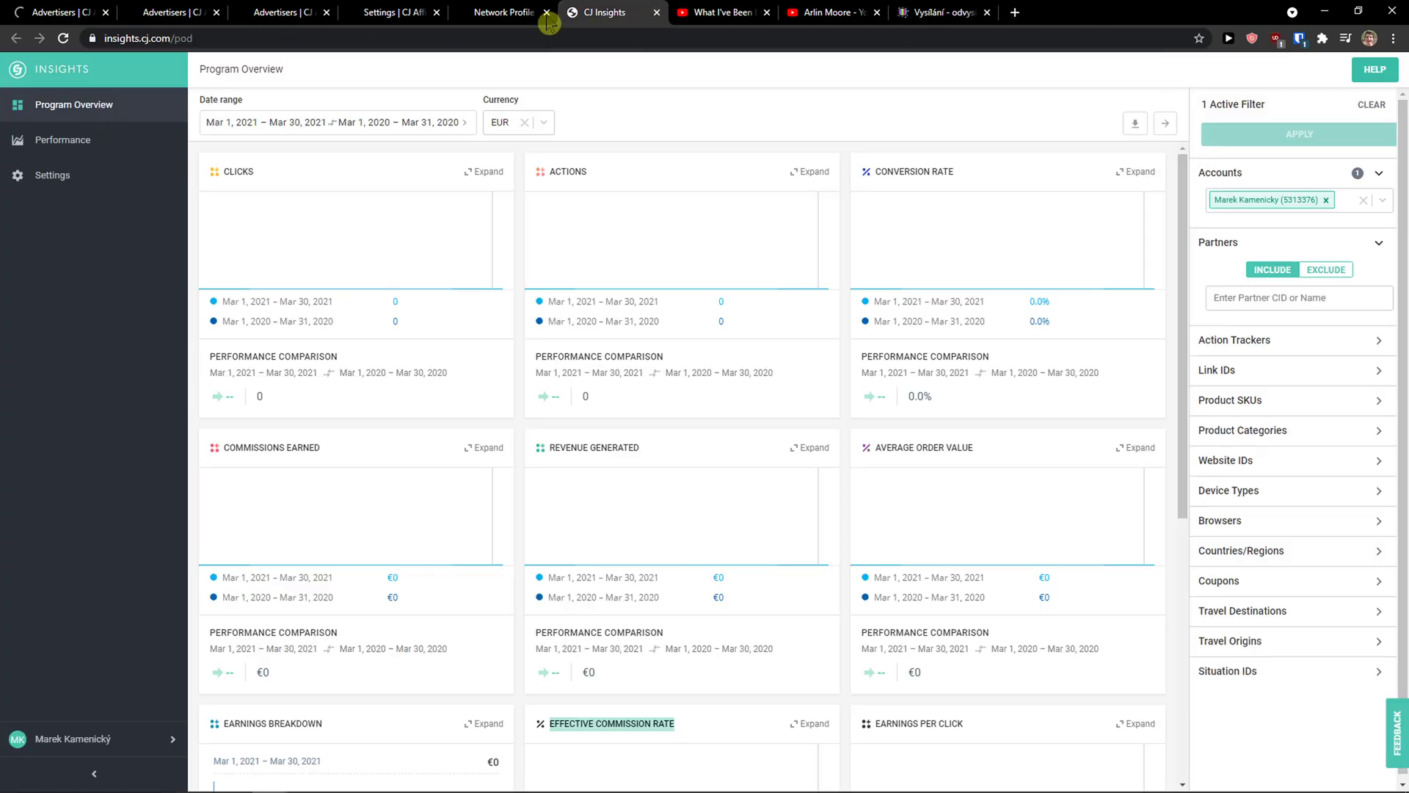
Step: Return to the unfiltered Advertisers results and expand the Currency, Geographic Source and Advertiser's Country filters
{"action": "left_click", "coordinate": [189, 13]}
{"action": "left_click", "coordinate": [242, 10]}
{"action": "left_click", "coordinate": [198, 11]}
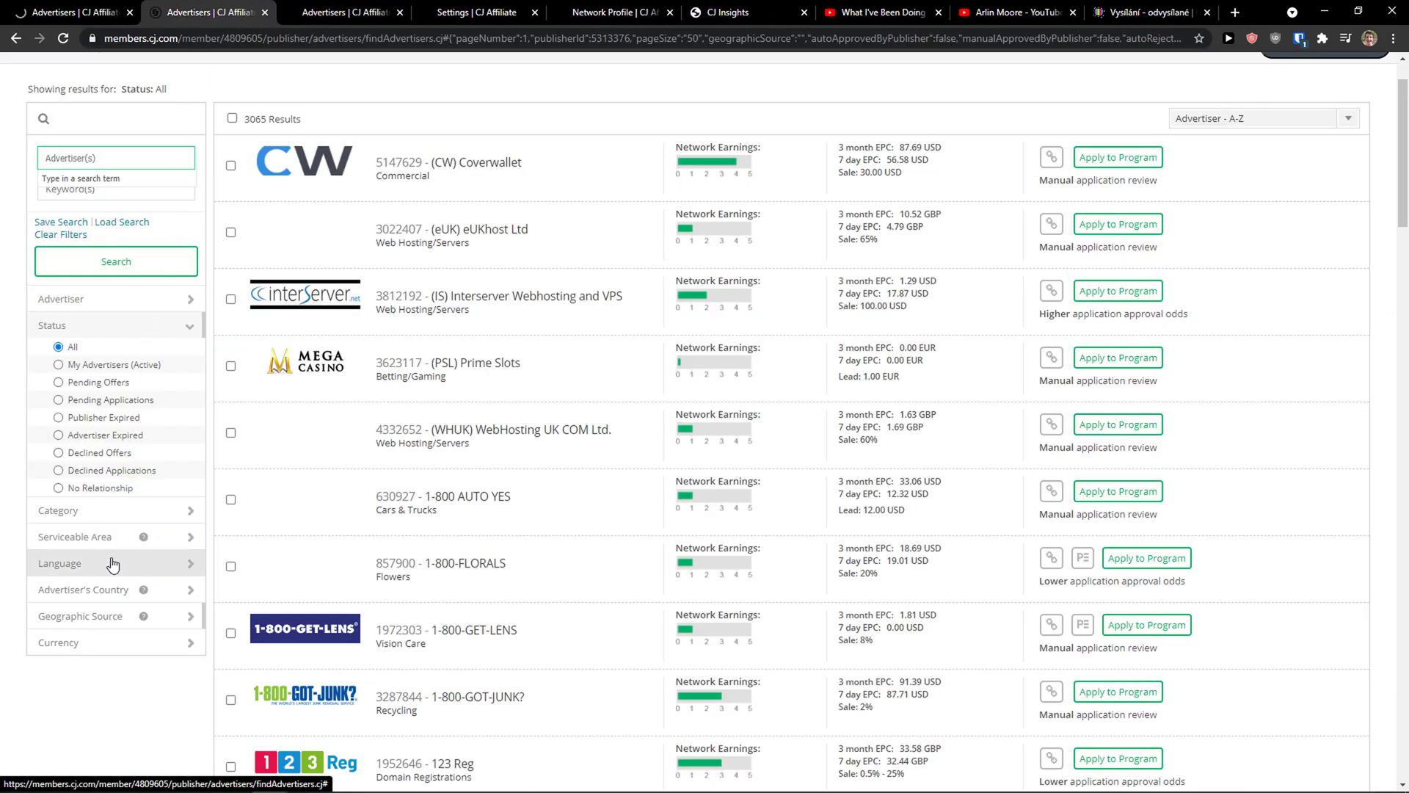
{"action": "scroll", "coordinate": [129, 588], "scroll_direction": "down", "scroll_amount": 1}
{"action": "left_click", "coordinate": [128, 581]}
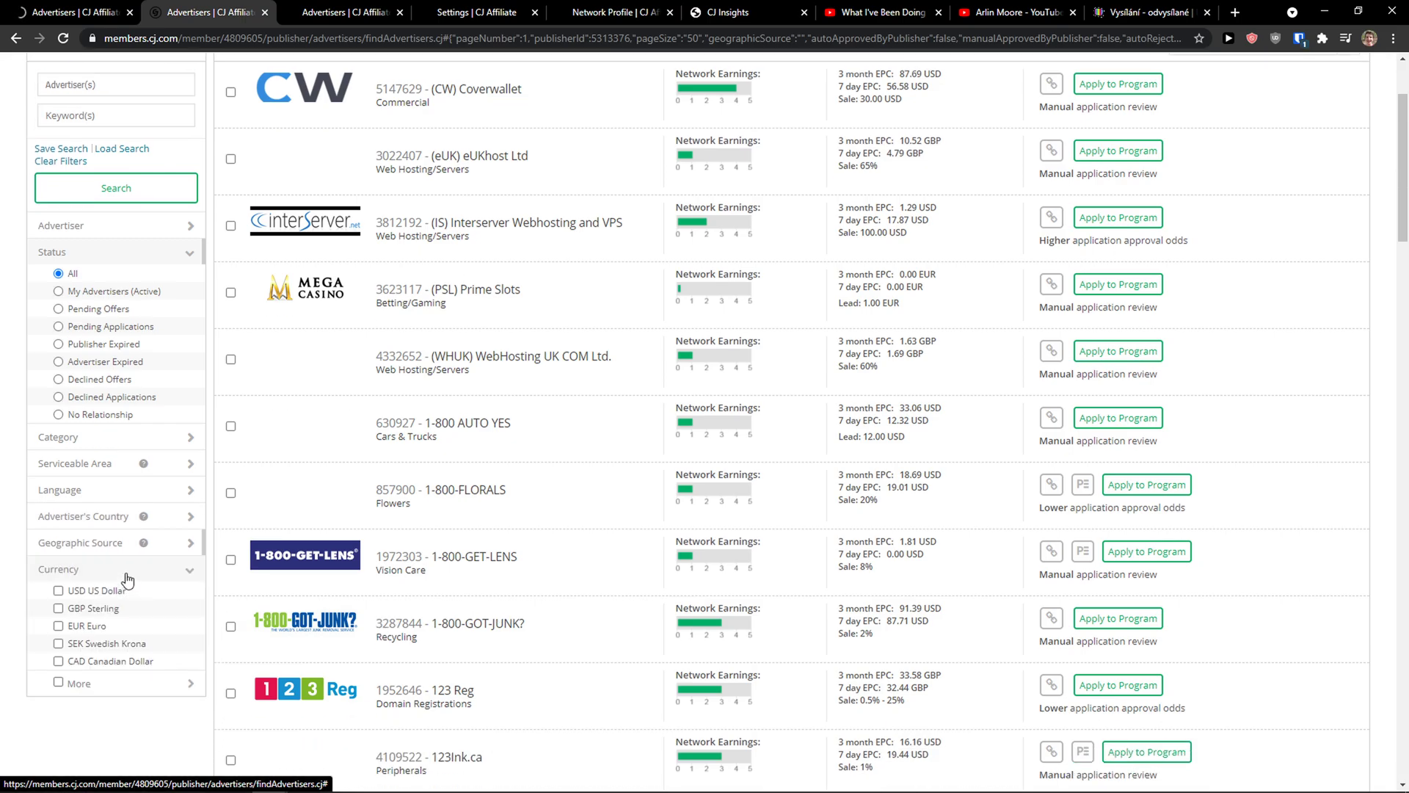
{"action": "left_click", "coordinate": [88, 555]}
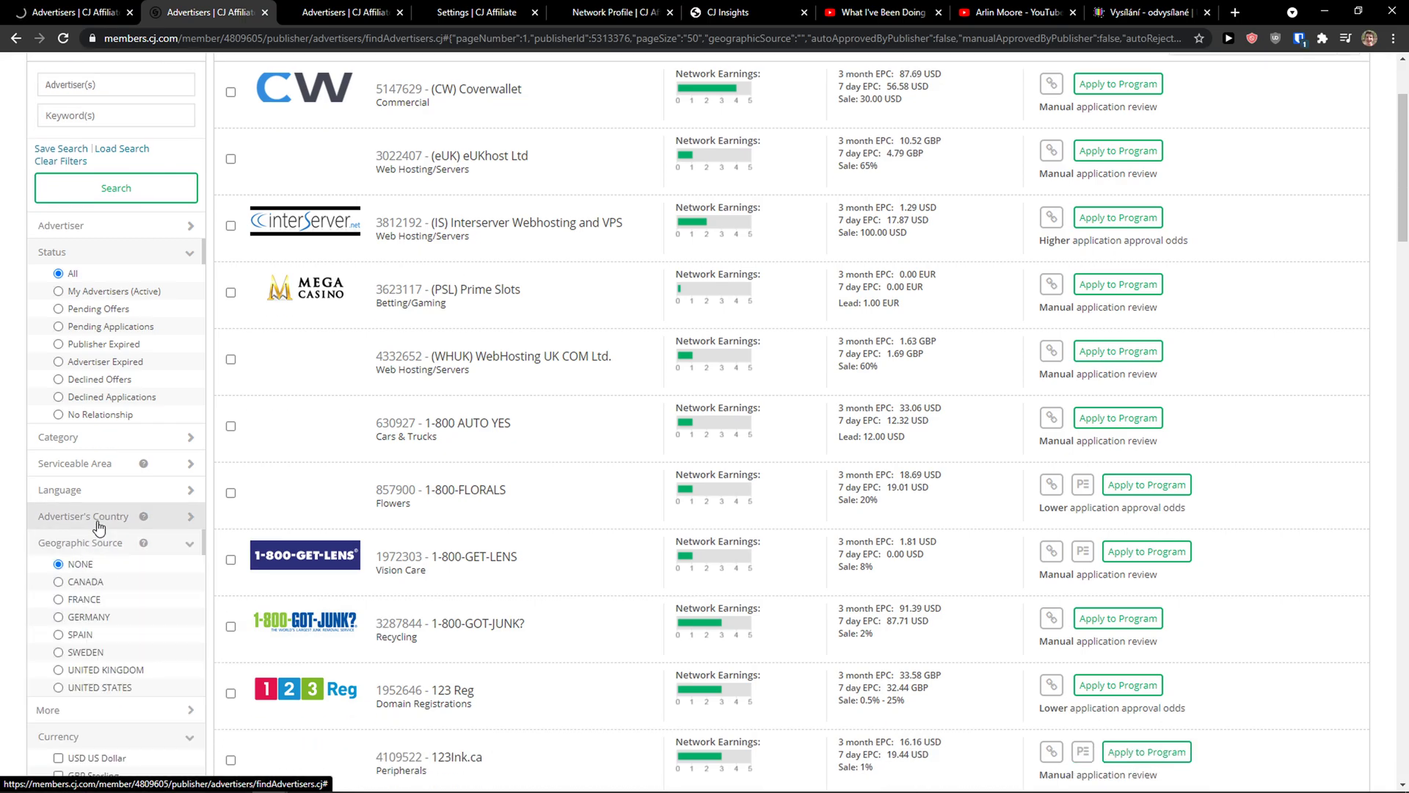
{"action": "left_click", "coordinate": [99, 527]}
{"action": "scroll", "coordinate": [126, 588], "scroll_direction": "up", "scroll_amount": 2}
{"action": "scroll", "coordinate": [122, 588], "scroll_direction": "down", "scroll_amount": 3}
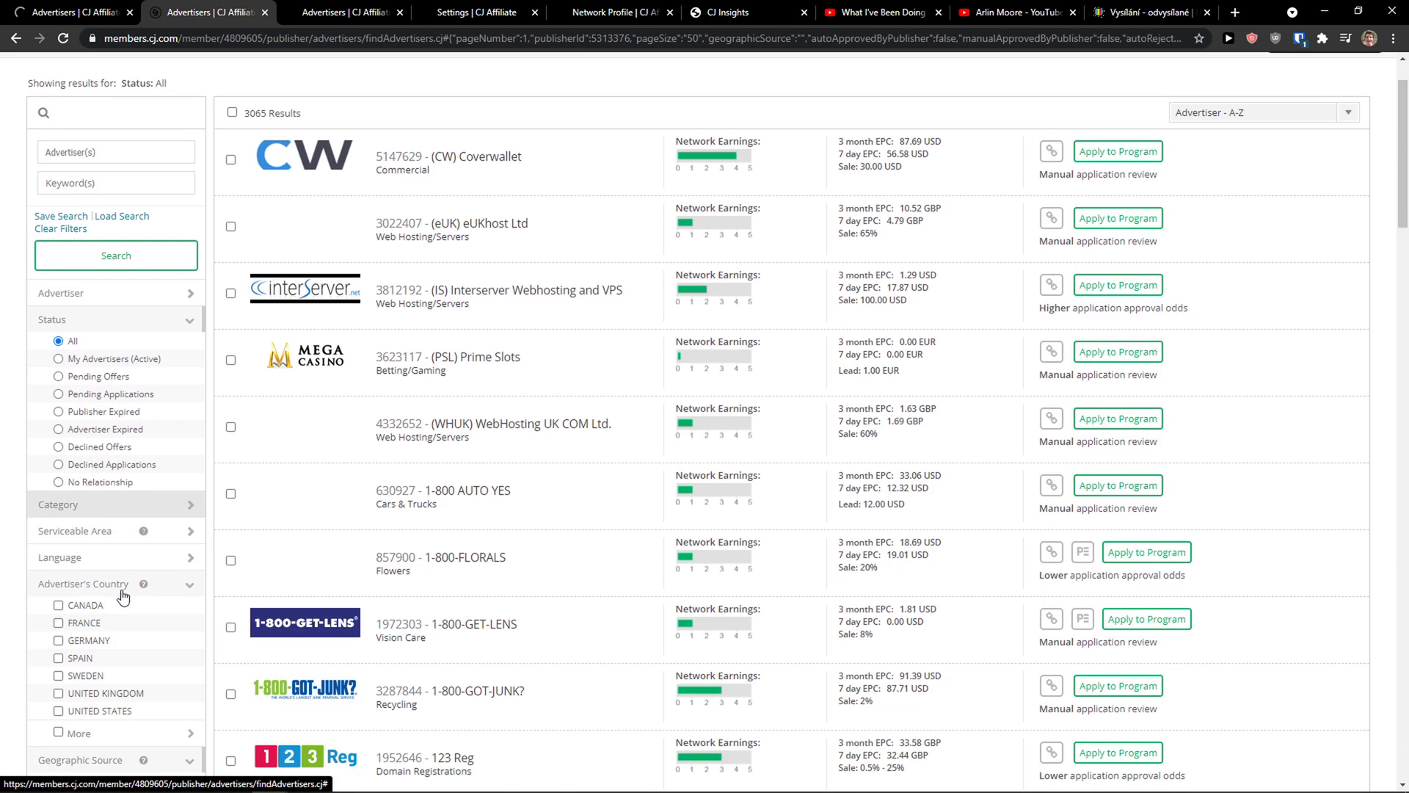
Step: Set the advertiser filters to English language and to the USD US Dollar and EUR Euro currencies
{"action": "left_click", "coordinate": [96, 417]}
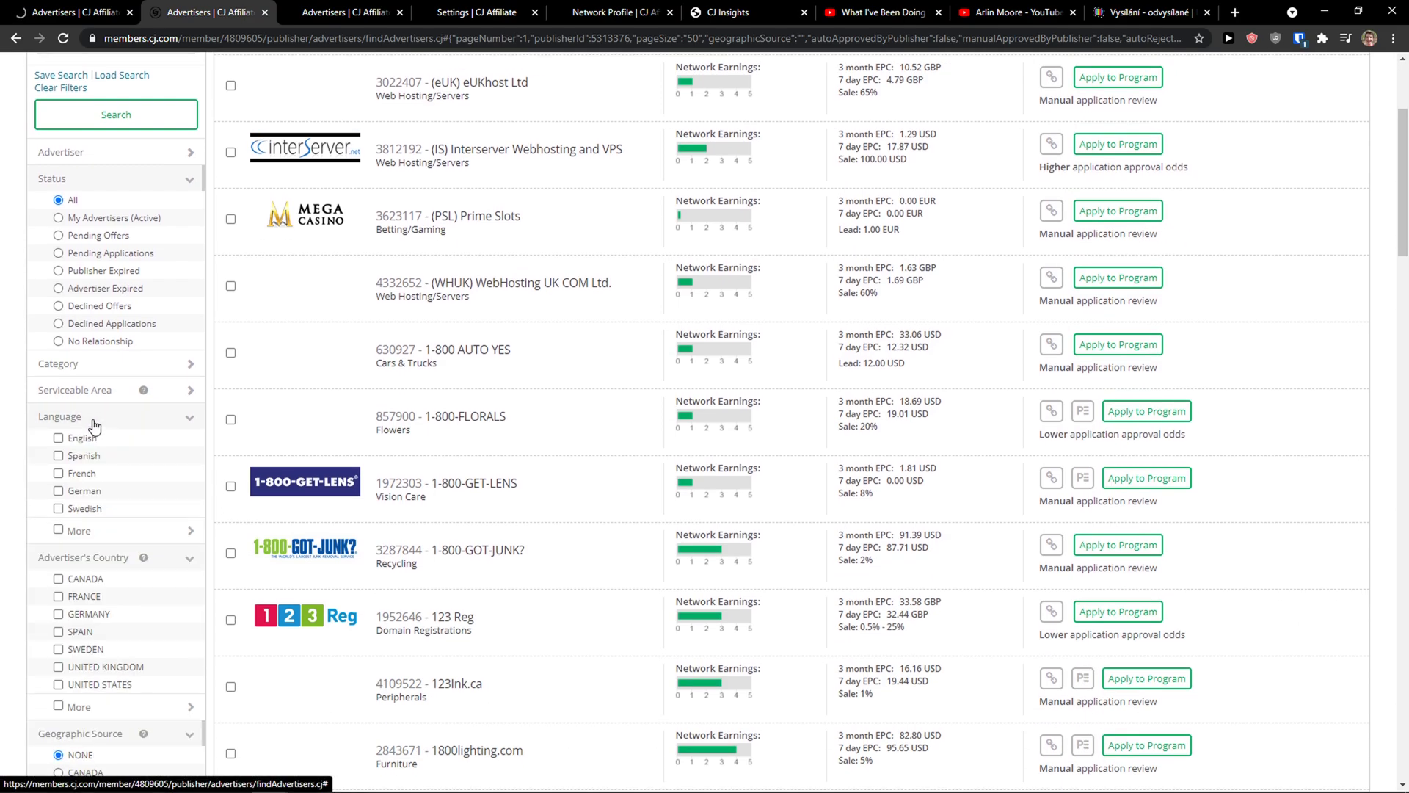
{"action": "left_click", "coordinate": [66, 439]}
{"action": "scroll", "coordinate": [111, 565], "scroll_direction": "down", "scroll_amount": 2}
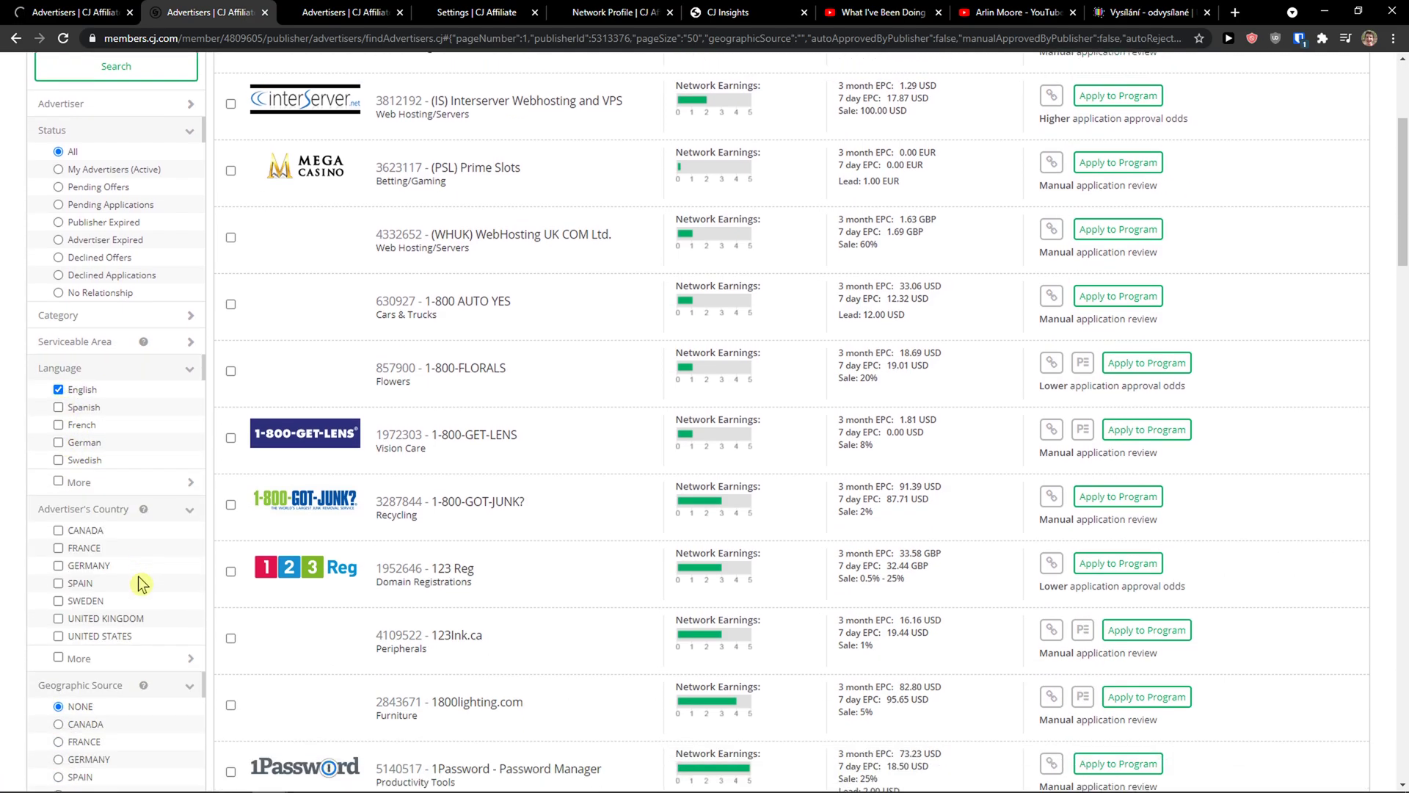
{"action": "scroll", "coordinate": [114, 567], "scroll_direction": "down", "scroll_amount": 5}
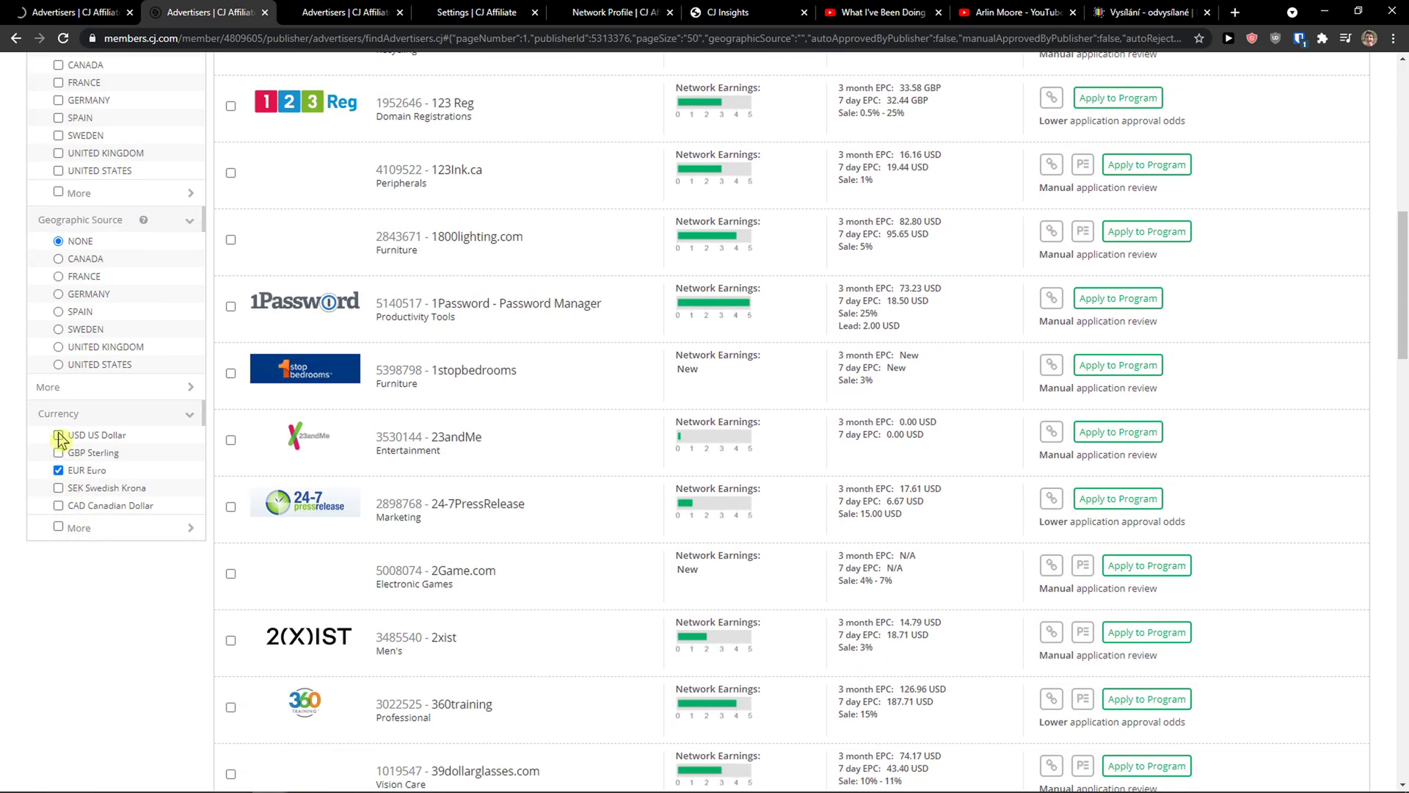
{"action": "scroll", "coordinate": [22, 477], "scroll_direction": "up", "scroll_amount": 8}
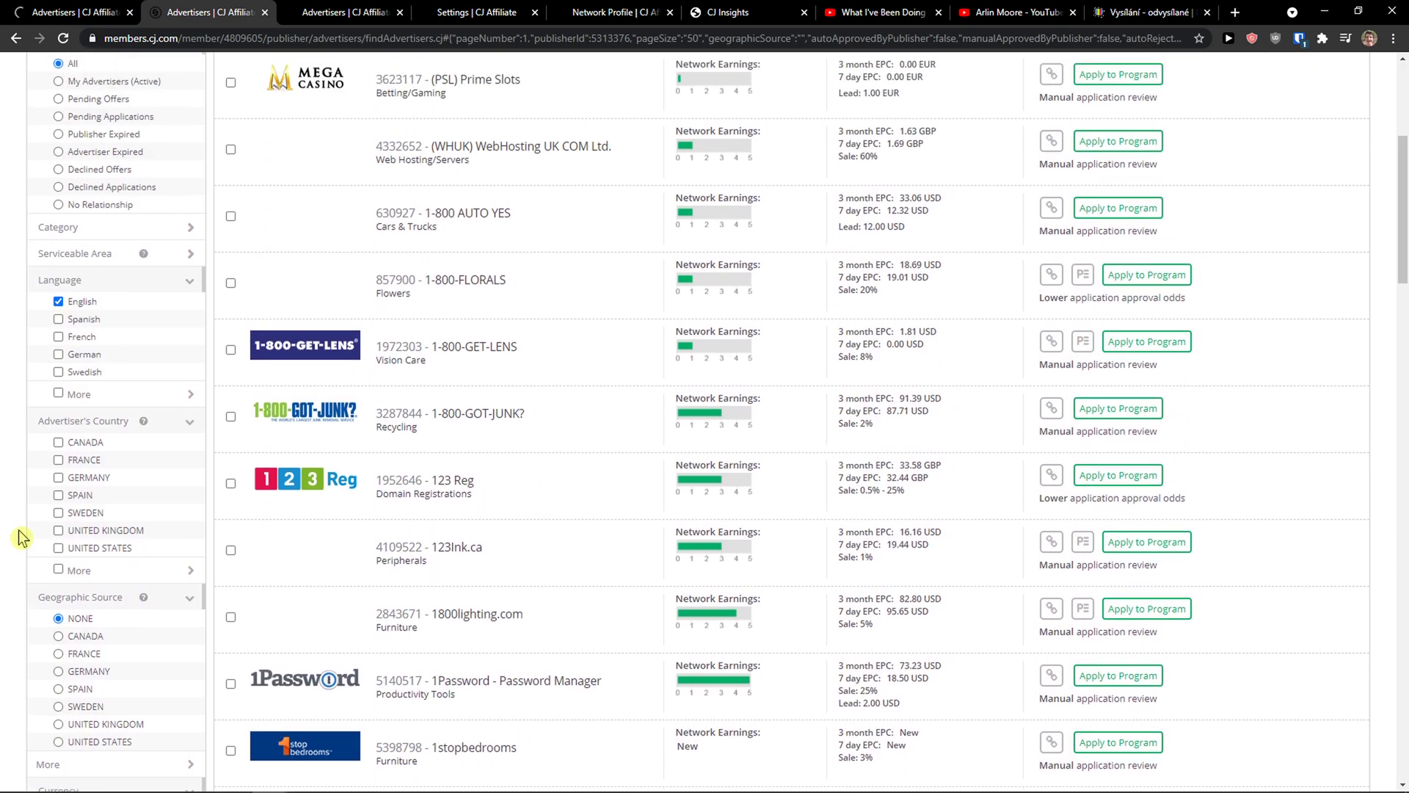
Step: Add the Financial Services category with all its subcategories to the filters and run the advertiser search
{"action": "left_click", "coordinate": [70, 463]}
{"action": "left_click", "coordinate": [73, 463]}
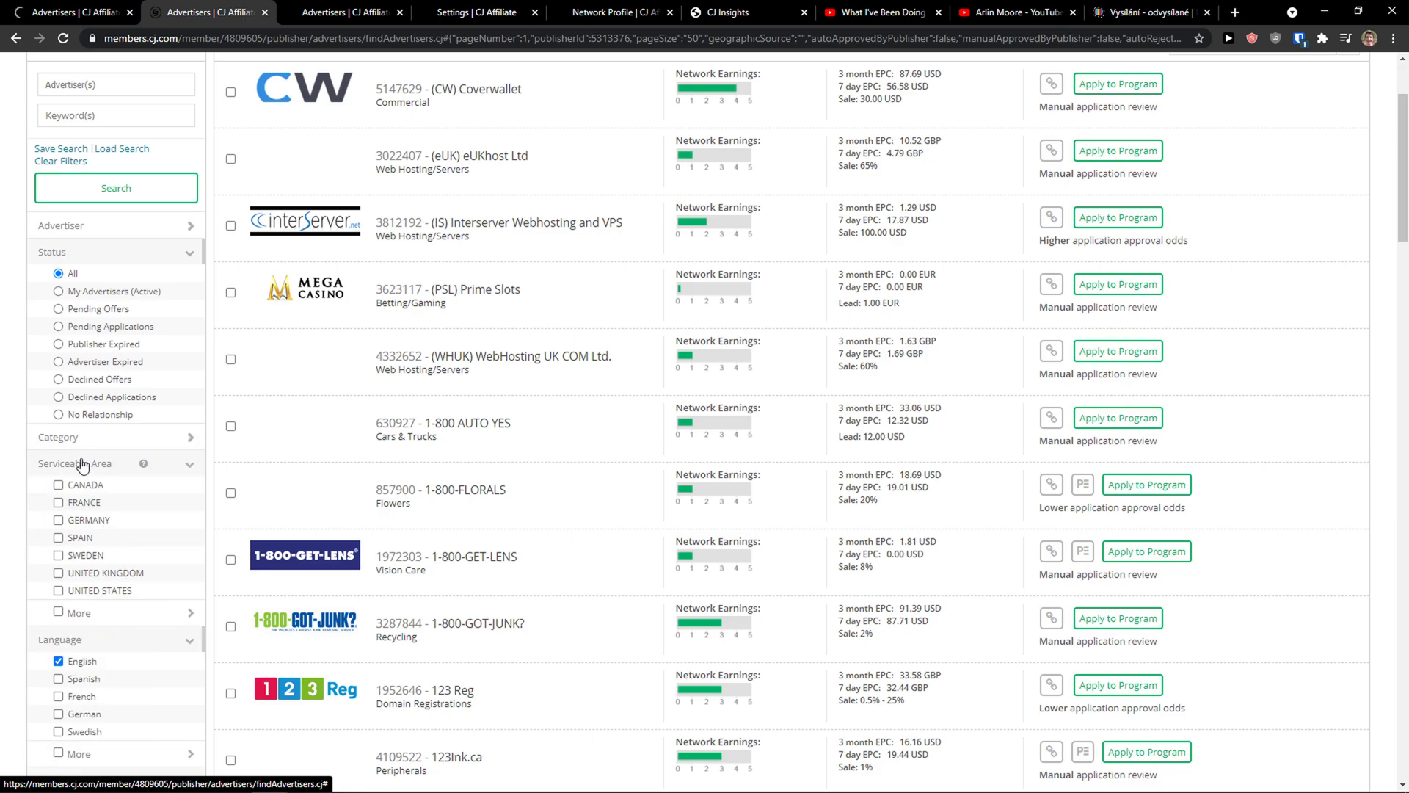
{"action": "left_click", "coordinate": [88, 438]}
{"action": "scroll", "coordinate": [110, 514], "scroll_direction": "down", "scroll_amount": 4}
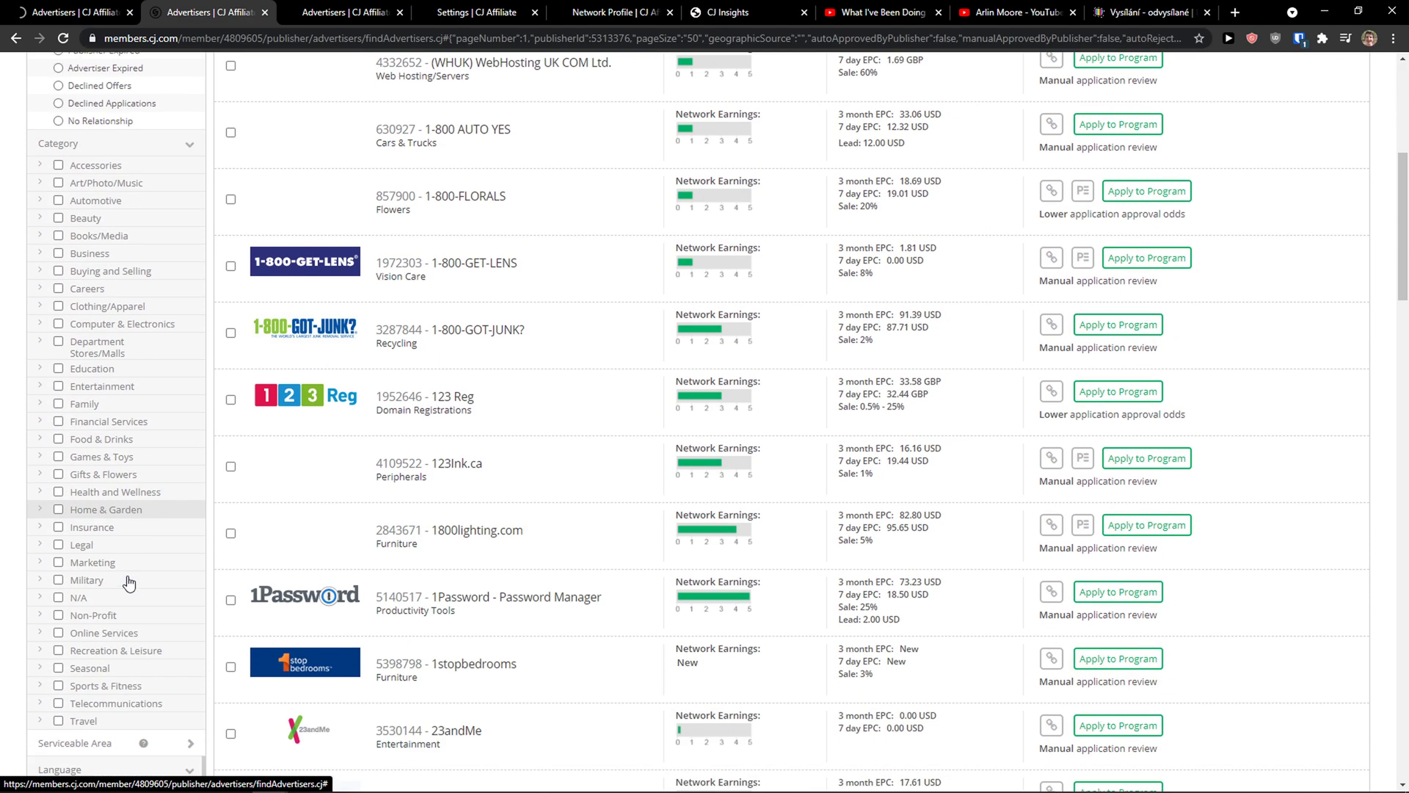
{"action": "left_click", "coordinate": [62, 422]}
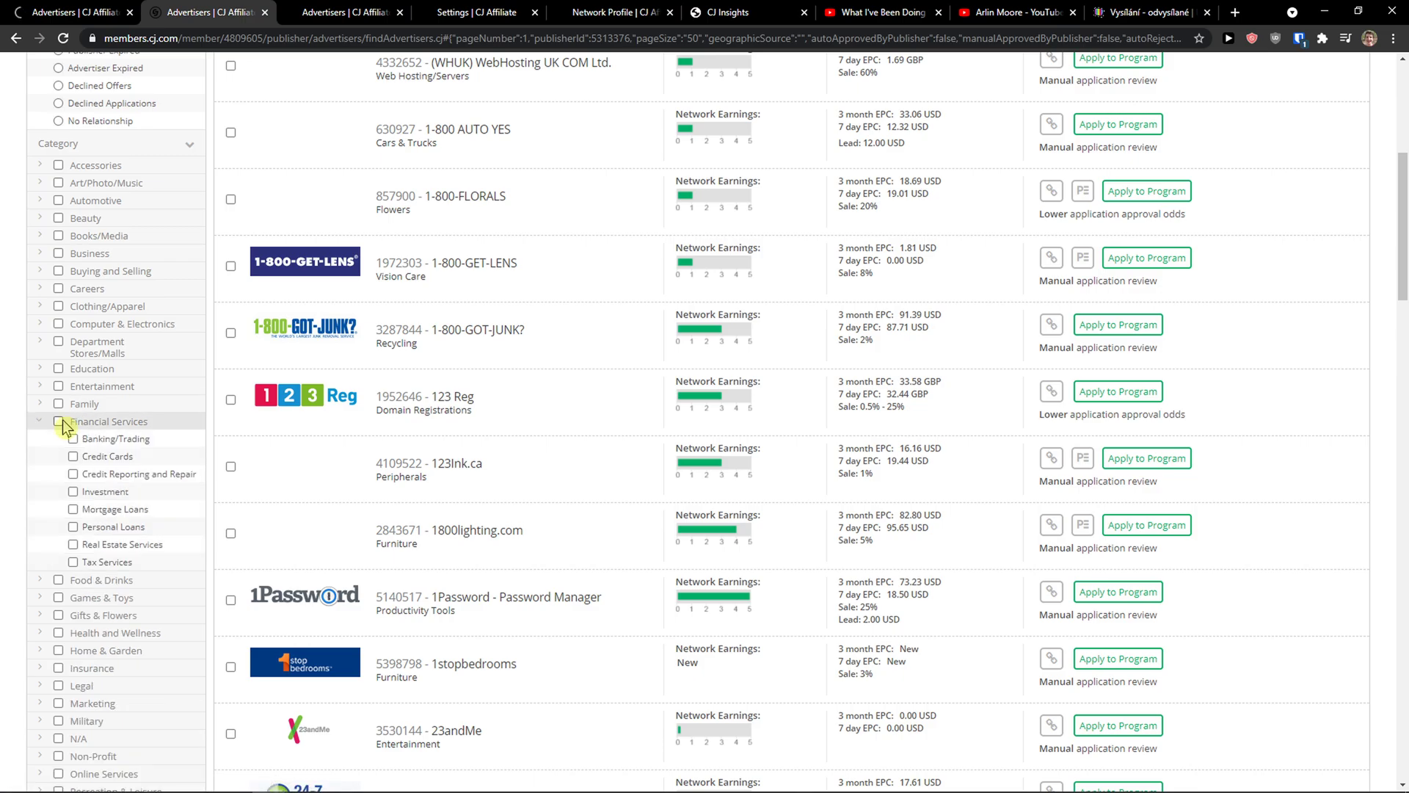
{"action": "scroll", "coordinate": [63, 420], "scroll_direction": "up", "scroll_amount": 6}
{"action": "left_click", "coordinate": [116, 335]}
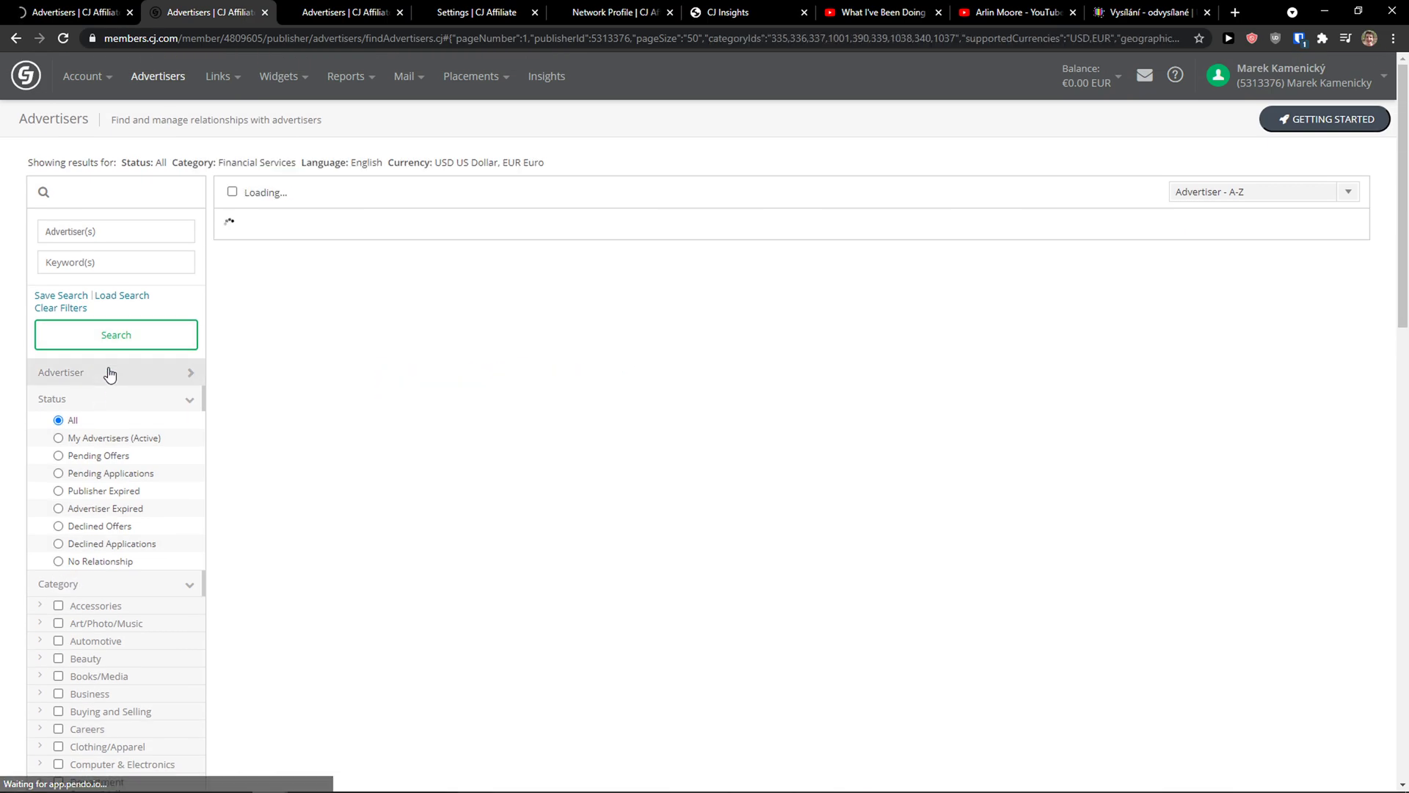
{"action": "left_click", "coordinate": [353, 13]}
{"action": "left_click", "coordinate": [213, 13]}
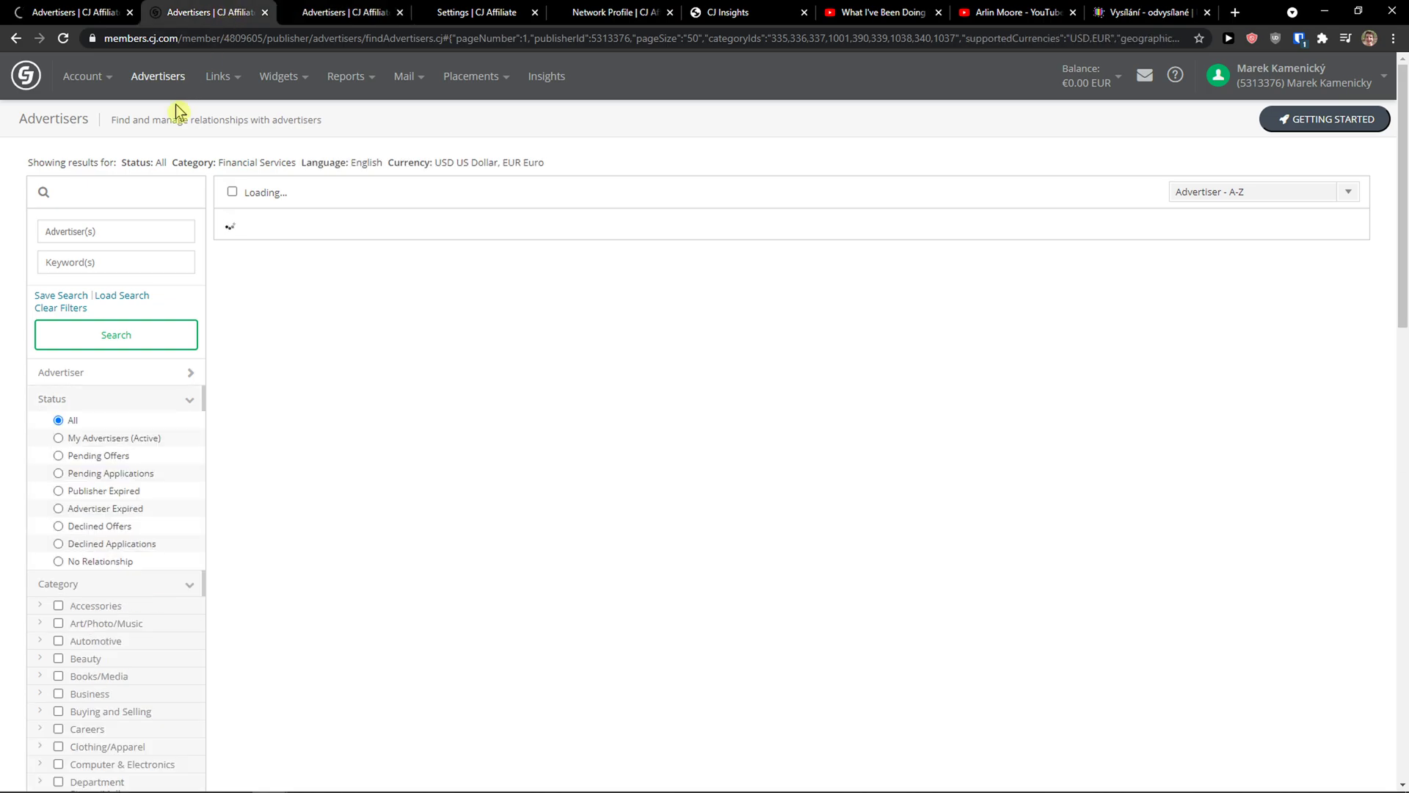
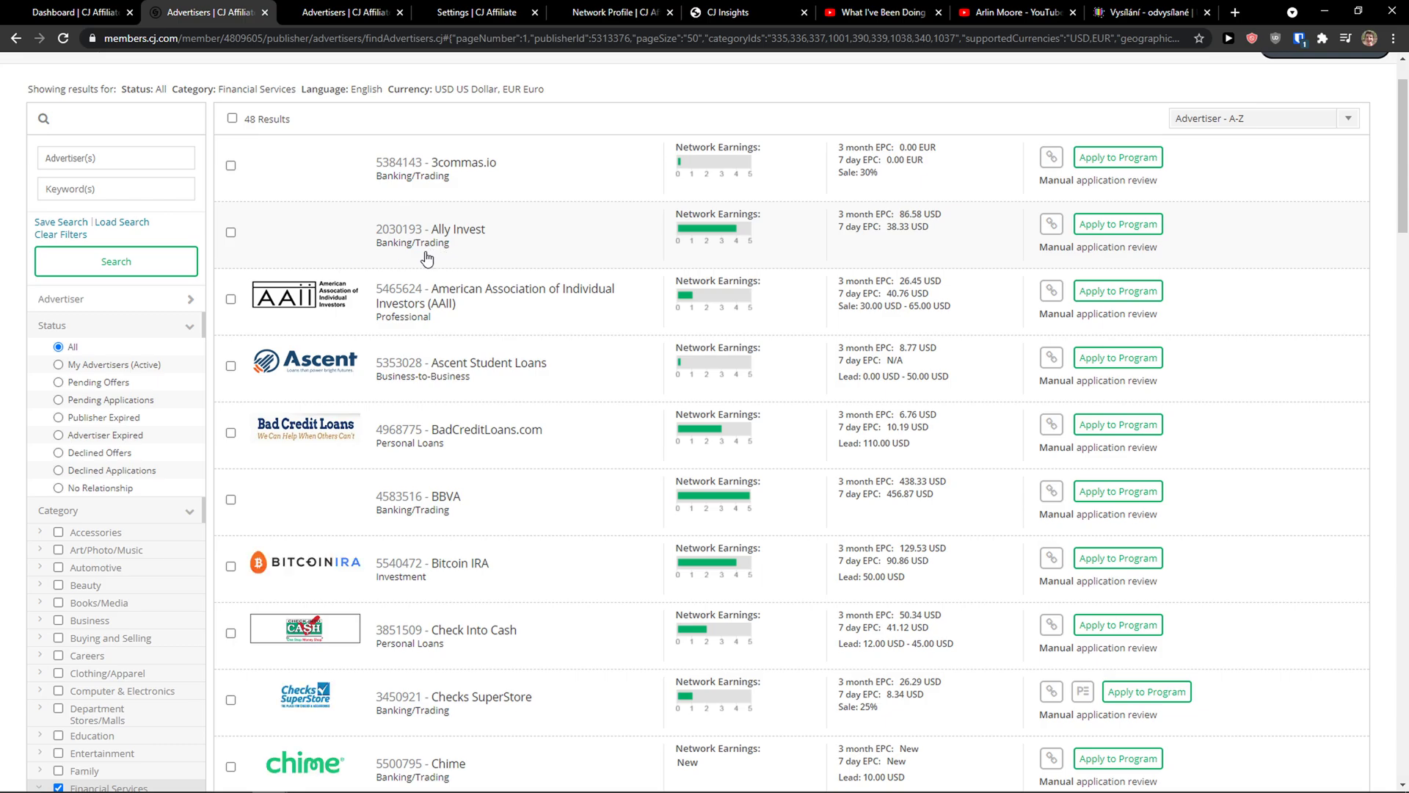
Step: Review the Financial Services advertisers down to Experian.com, comparing network earnings, EPC and commission rates
{"action": "scroll", "coordinate": [427, 258], "scroll_direction": "up", "scroll_amount": 1}
{"action": "scroll", "coordinate": [411, 250], "scroll_direction": "down", "scroll_amount": 6}
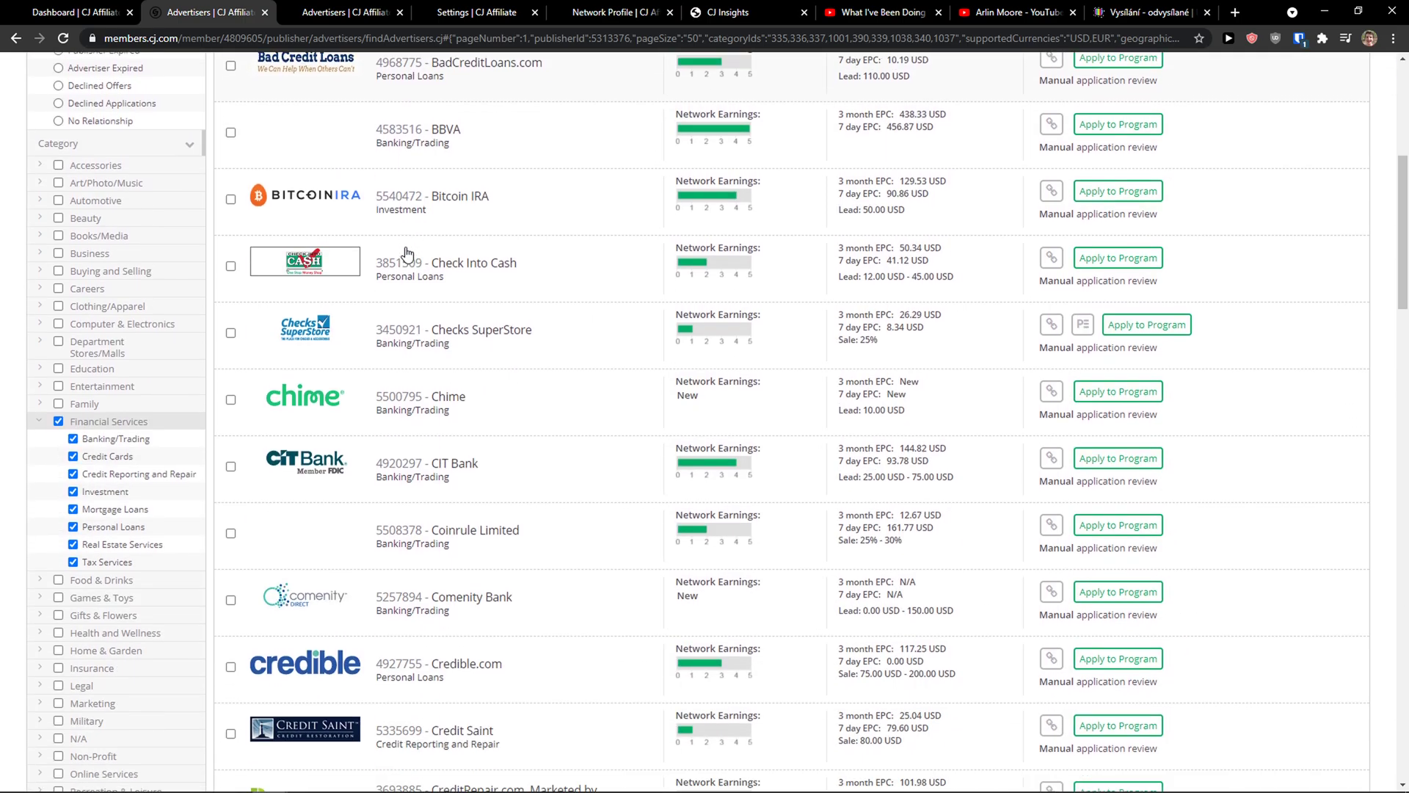
{"action": "scroll", "coordinate": [399, 241], "scroll_direction": "down", "scroll_amount": 10}
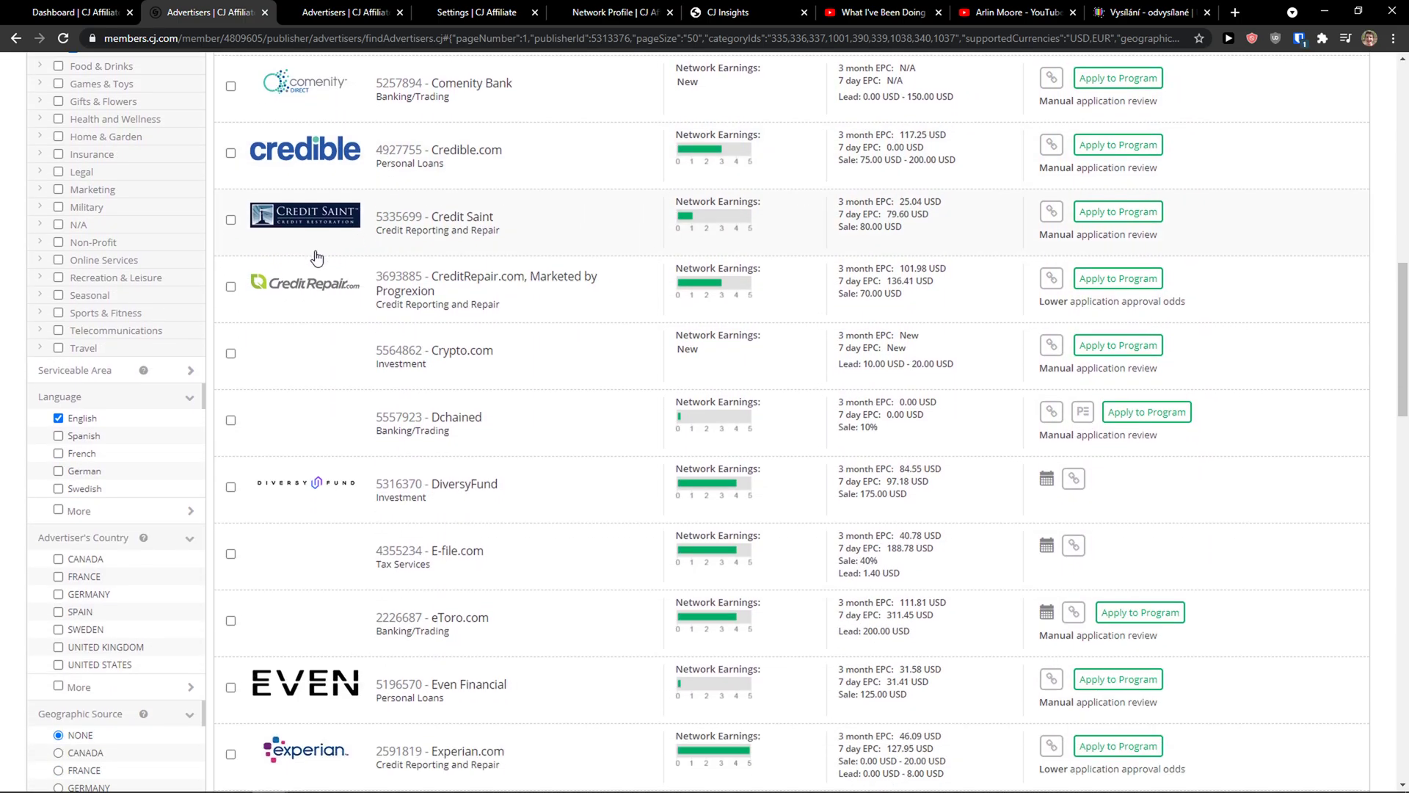
{"action": "scroll", "coordinate": [353, 330], "scroll_direction": "down", "scroll_amount": 1}
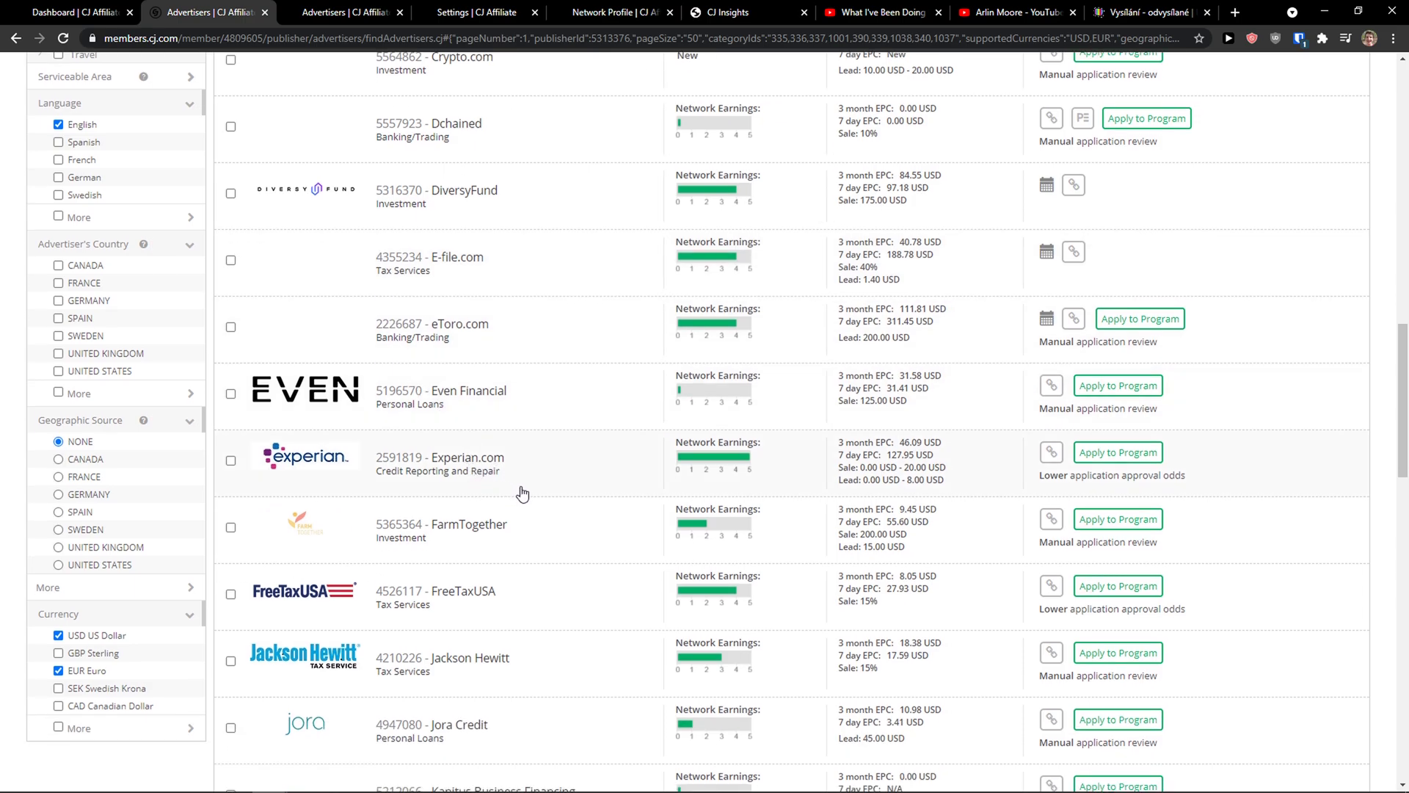
{"action": "scroll", "coordinate": [508, 492], "scroll_direction": "down", "scroll_amount": 1}
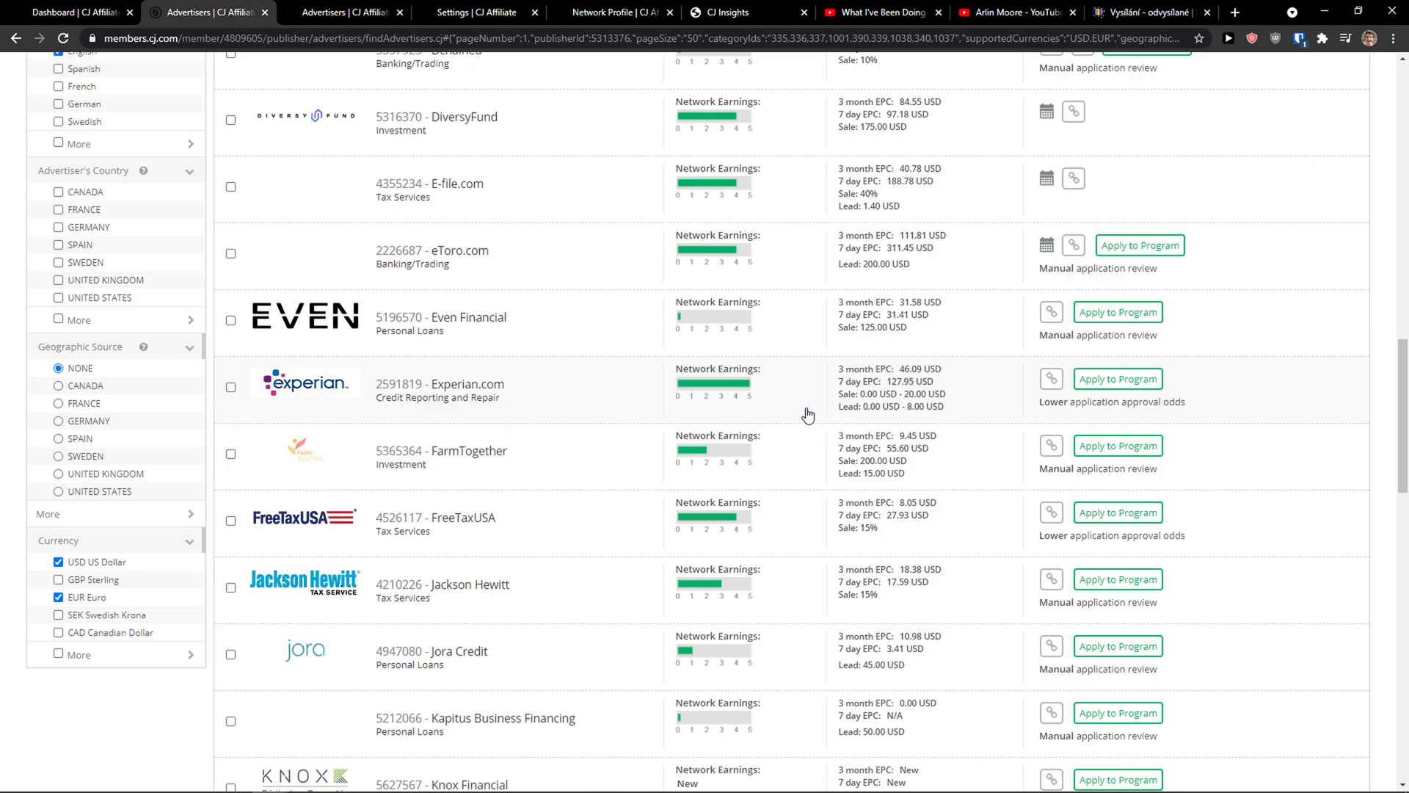
Step: Open experian.com in a new browser tab, place it beside the Advertisers results tab and return to those results
{"action": "left_click", "coordinate": [1236, 15]}
{"action": "type", "text": "exp"}
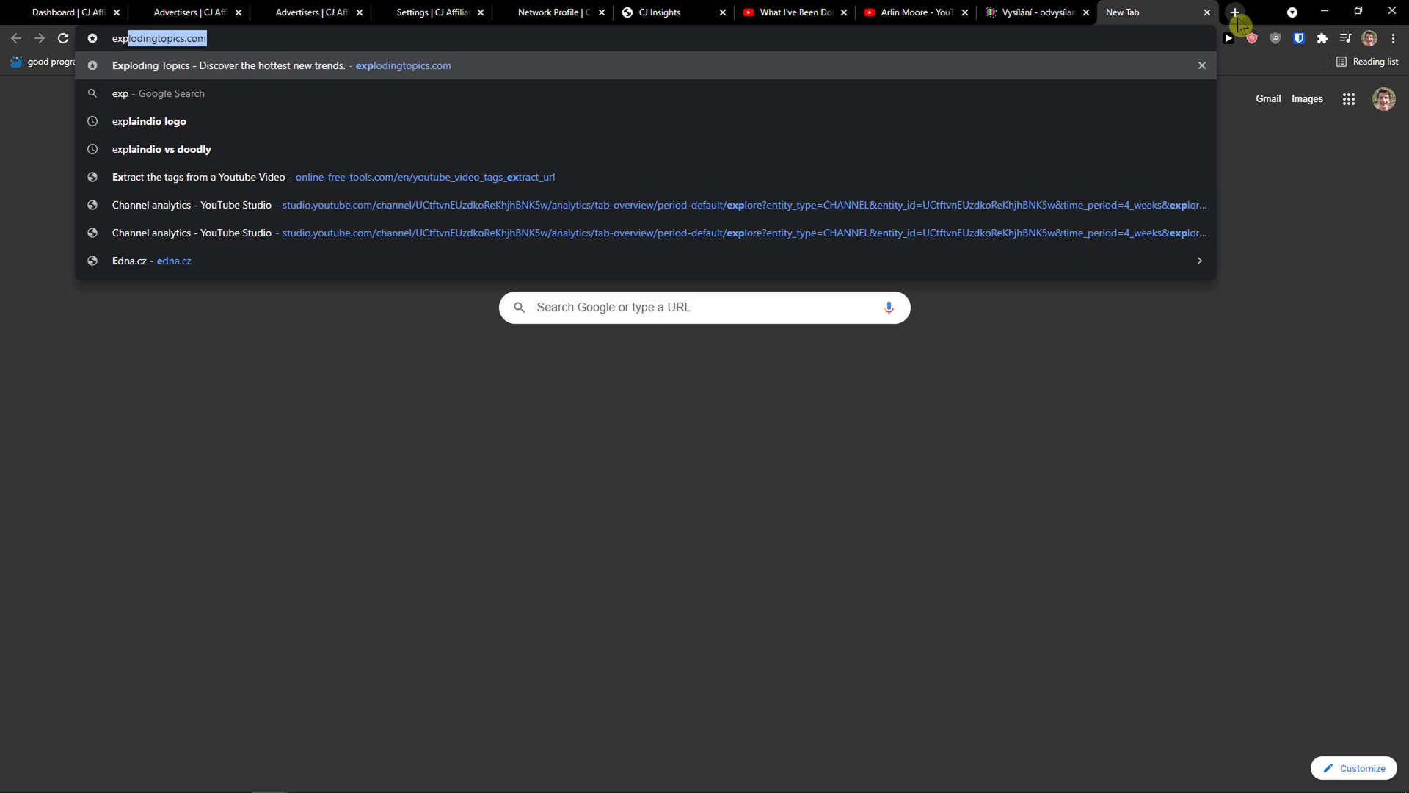
{"action": "type", "text": "erian.com"}
{"action": "key", "text": "Return"}
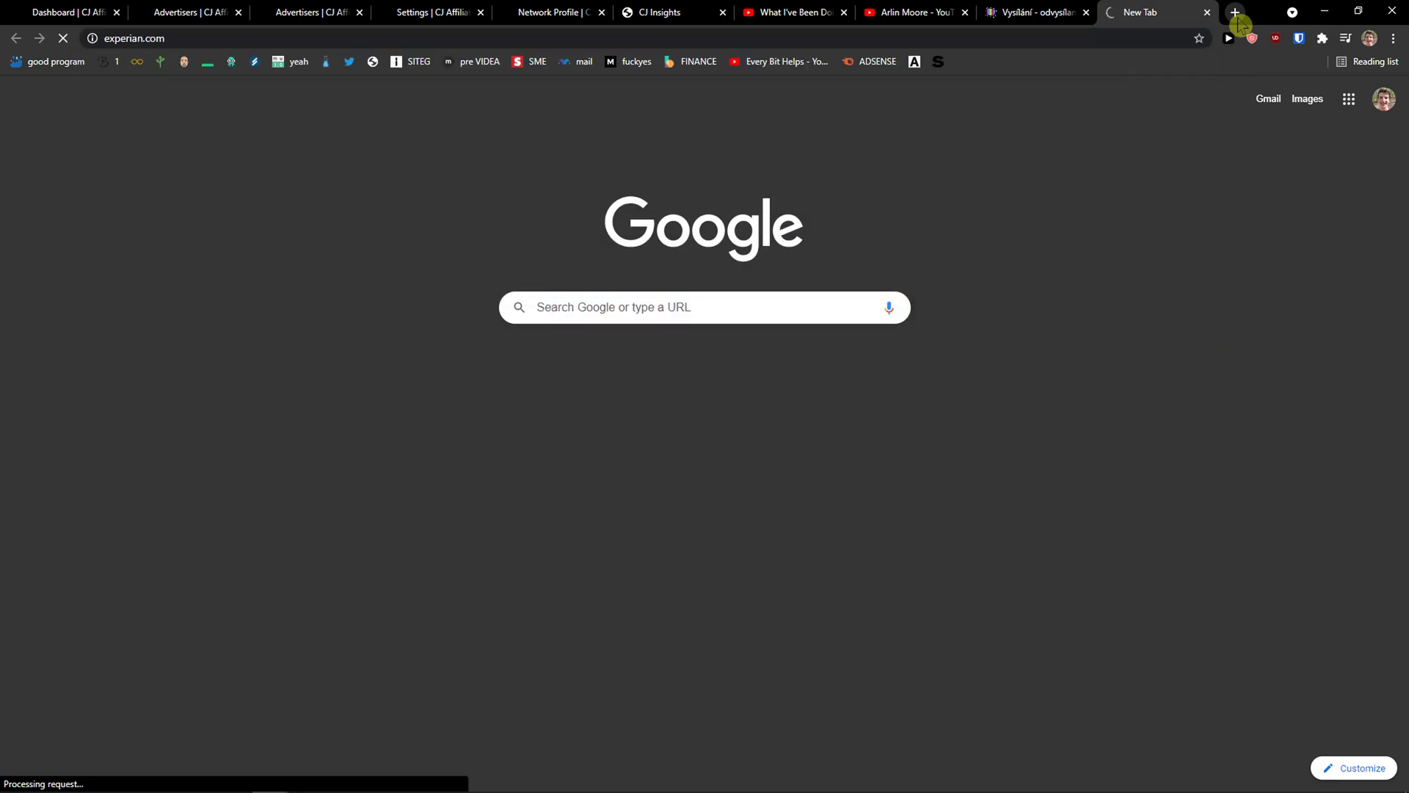
{"action": "left_click_drag", "start_coordinate": [1126, 19], "coordinate": [301, 11]}
{"action": "left_click", "coordinate": [190, 10]}
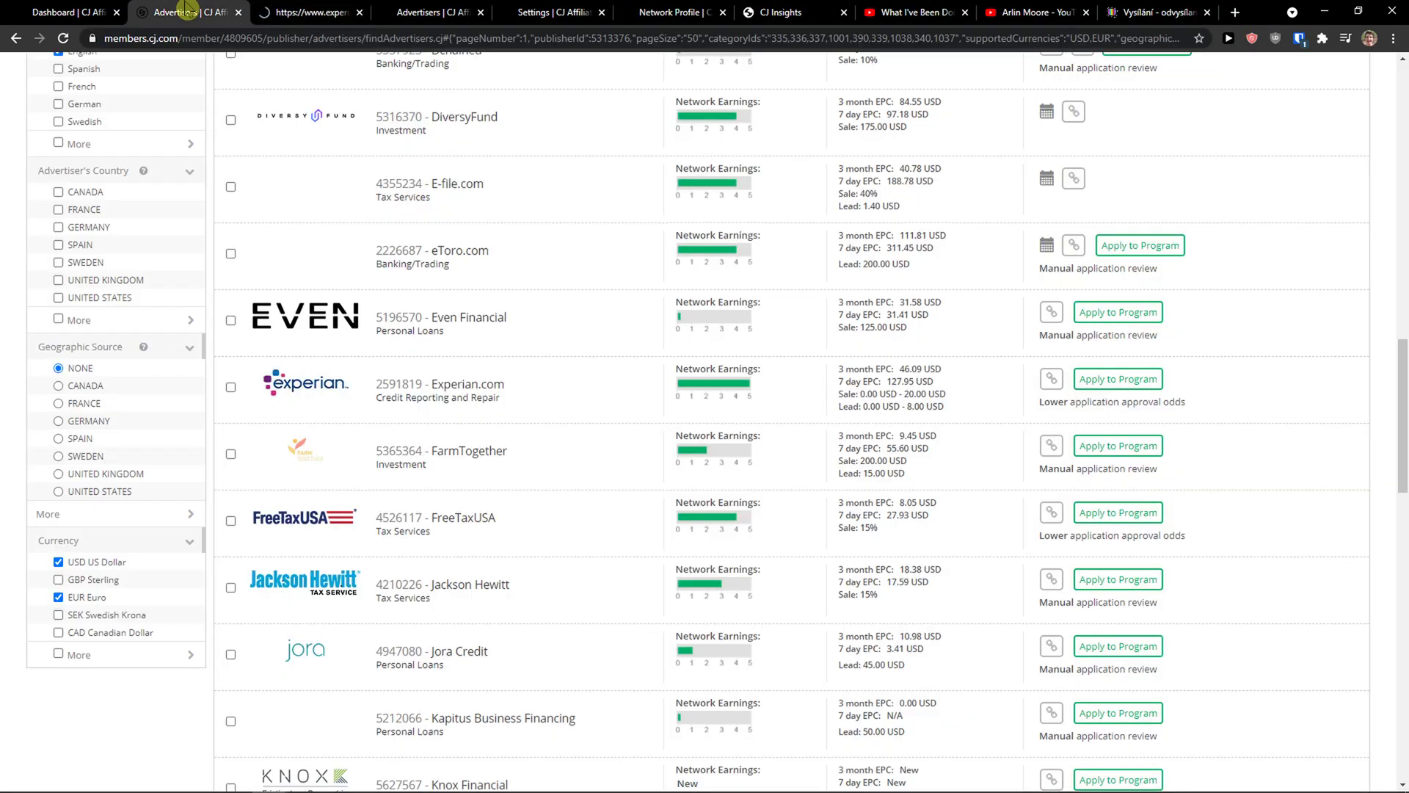
Step: Review the remaining Financial Services advertisers to the end of the list, comparing their earnings and commissions
{"action": "scroll", "coordinate": [473, 282], "scroll_direction": "down", "scroll_amount": 2}
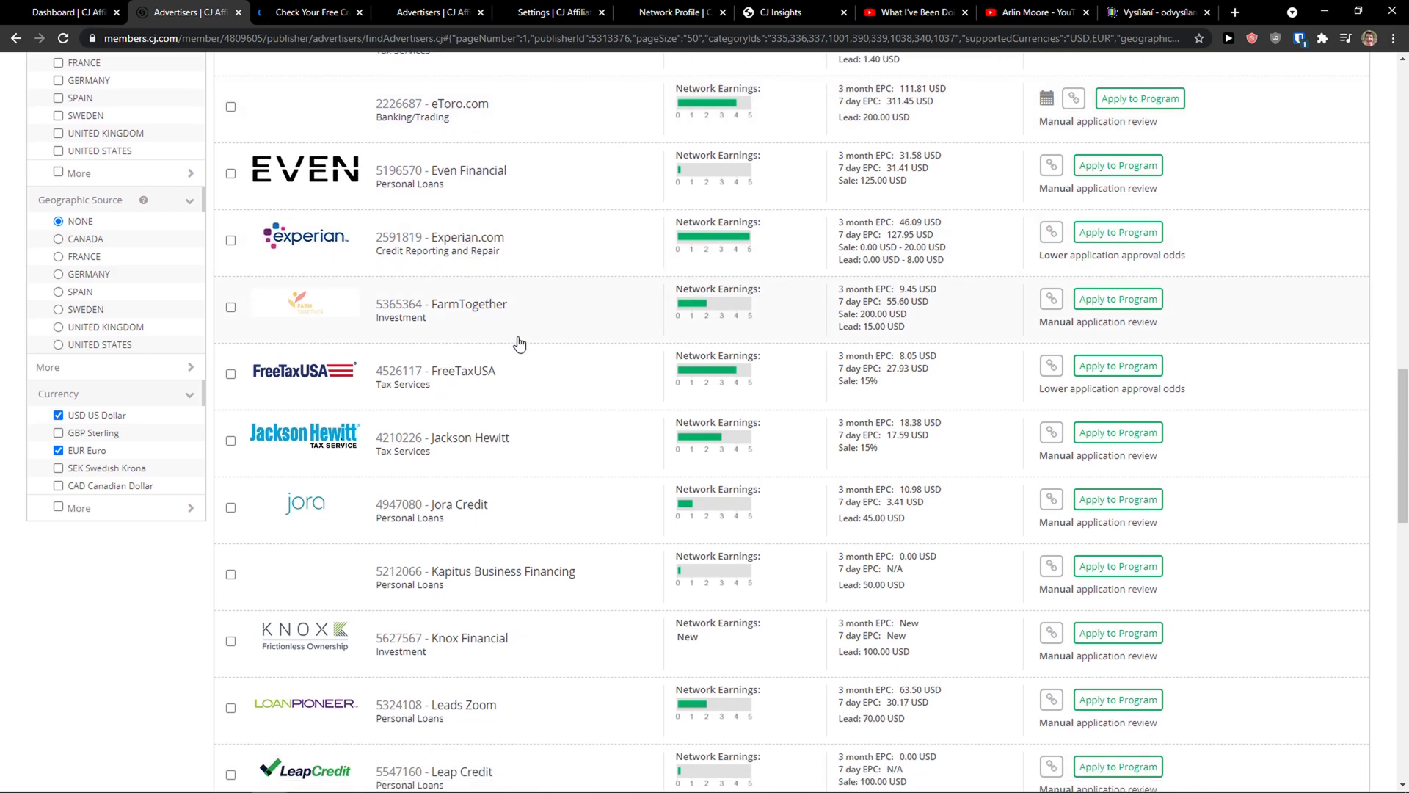
{"action": "scroll", "coordinate": [538, 371], "scroll_direction": "down", "scroll_amount": 3}
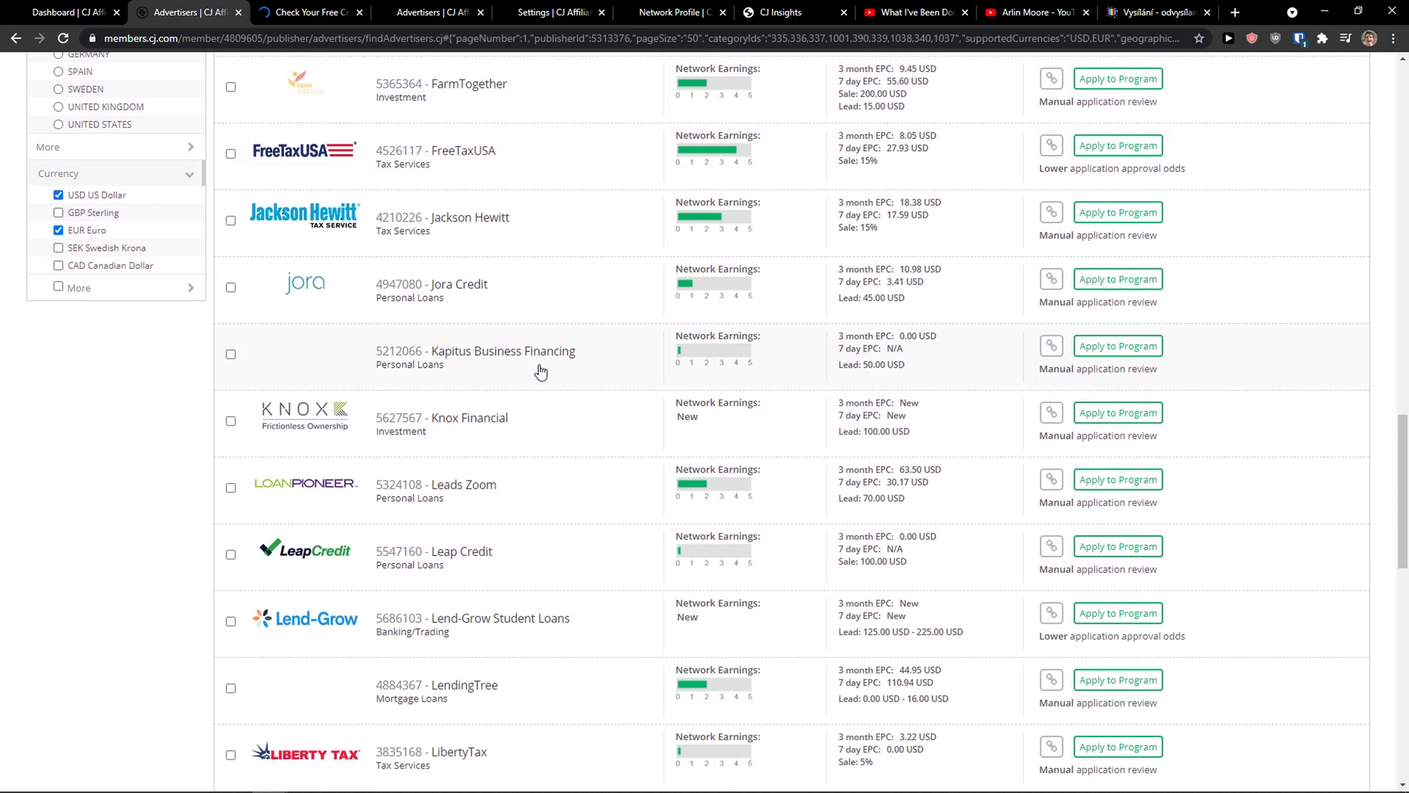
{"action": "scroll", "coordinate": [536, 367], "scroll_direction": "down", "scroll_amount": 5}
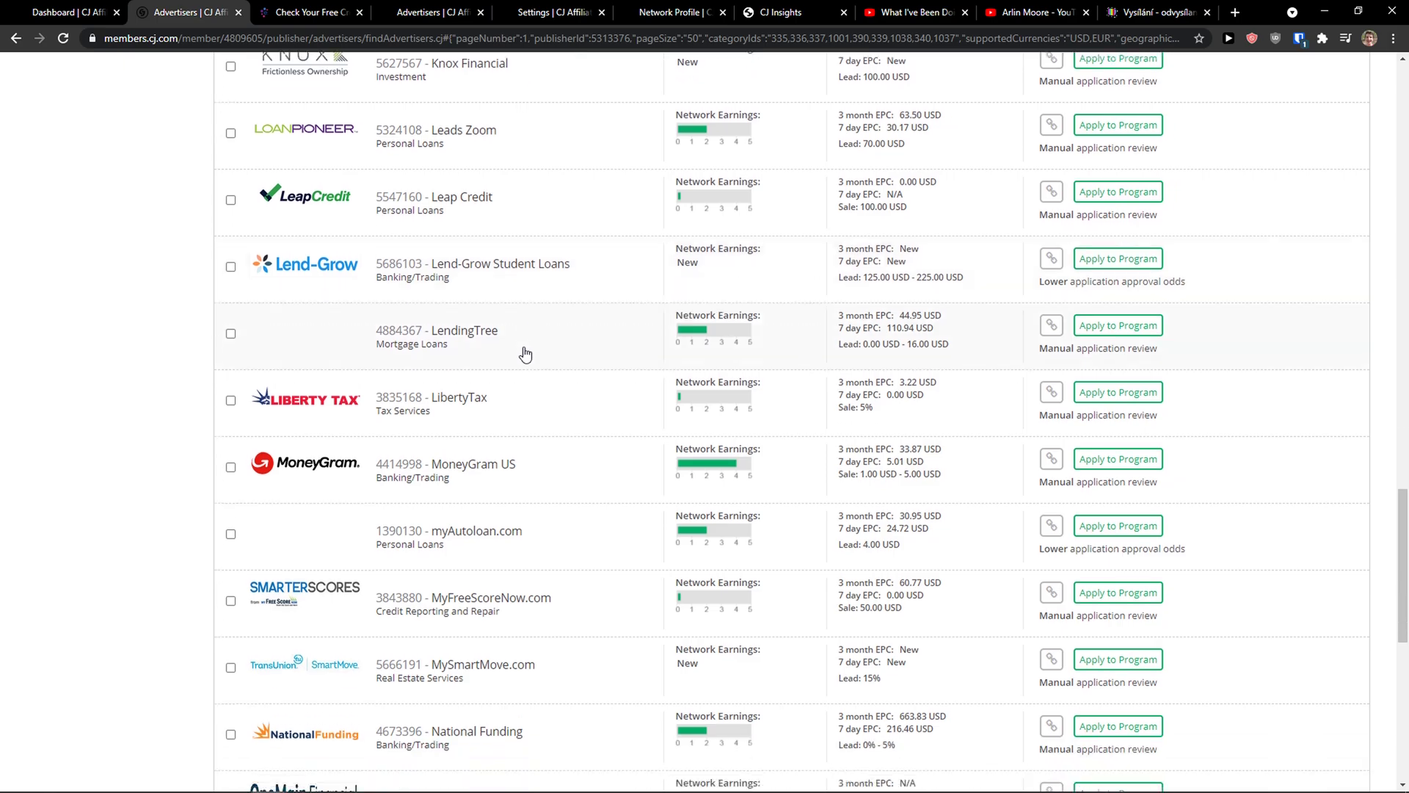
{"action": "scroll", "coordinate": [525, 355], "scroll_direction": "down", "scroll_amount": 7}
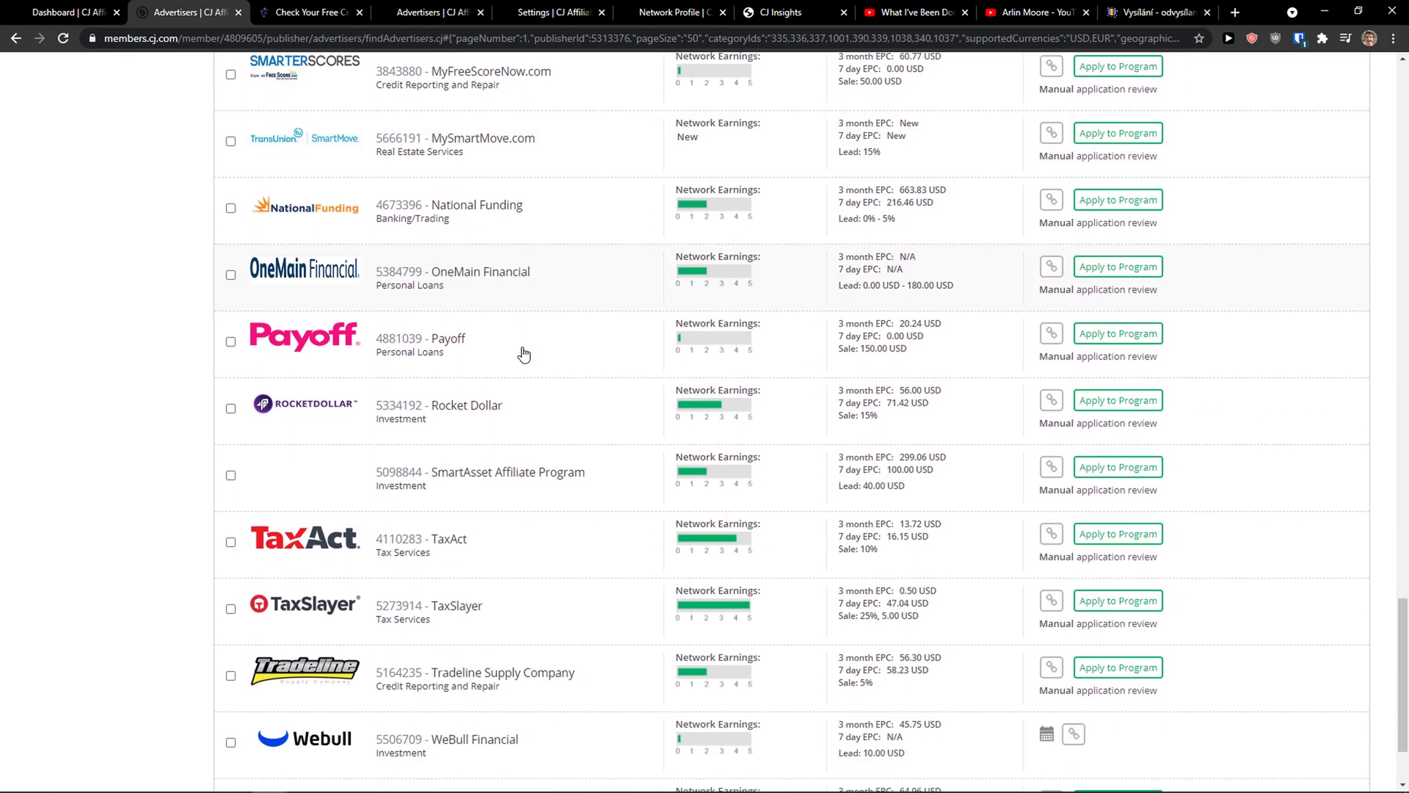
{"action": "scroll", "coordinate": [524, 355], "scroll_direction": "down", "scroll_amount": 2}
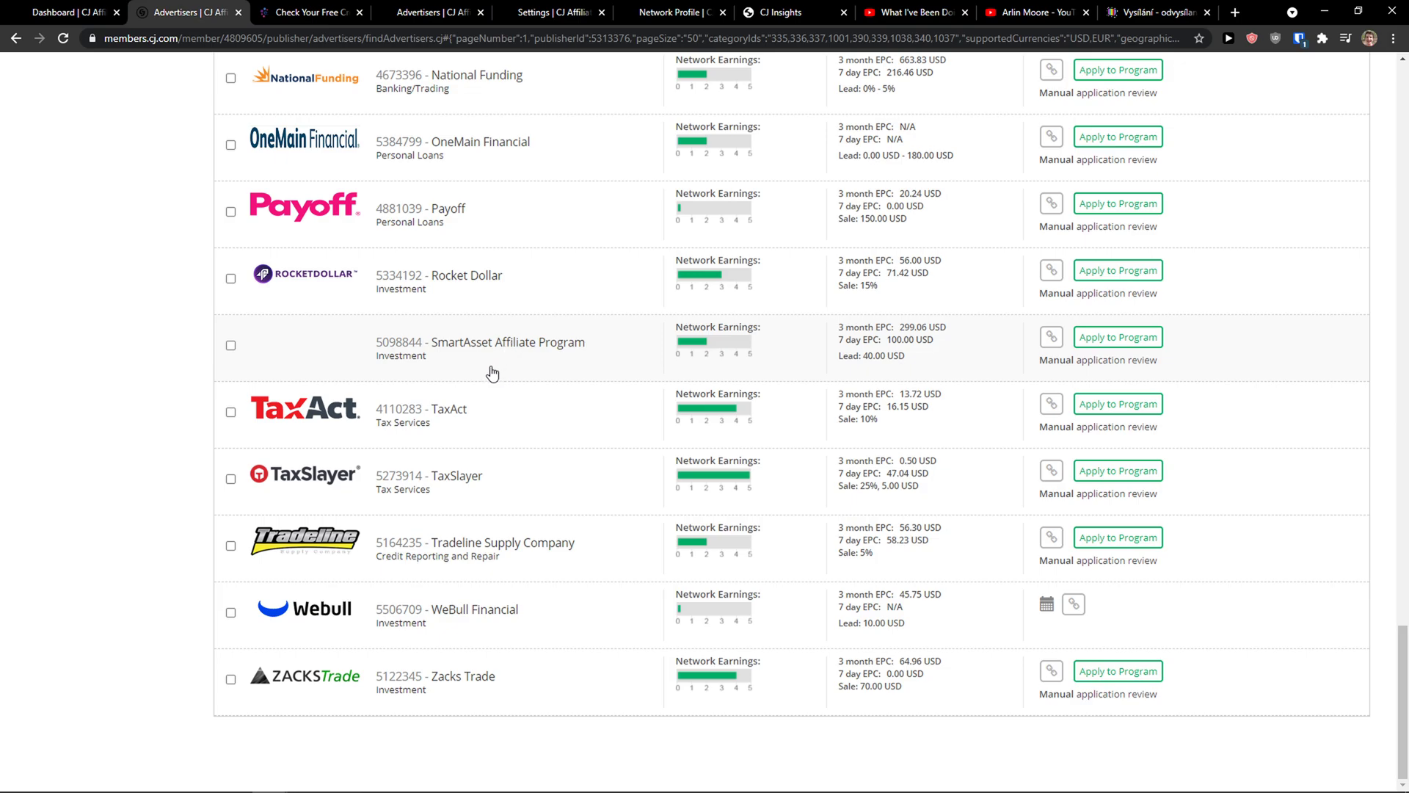
{"action": "scroll", "coordinate": [489, 376], "scroll_direction": "up", "scroll_amount": 2}
{"action": "scroll", "coordinate": [488, 377], "scroll_direction": "up", "scroll_amount": 15}
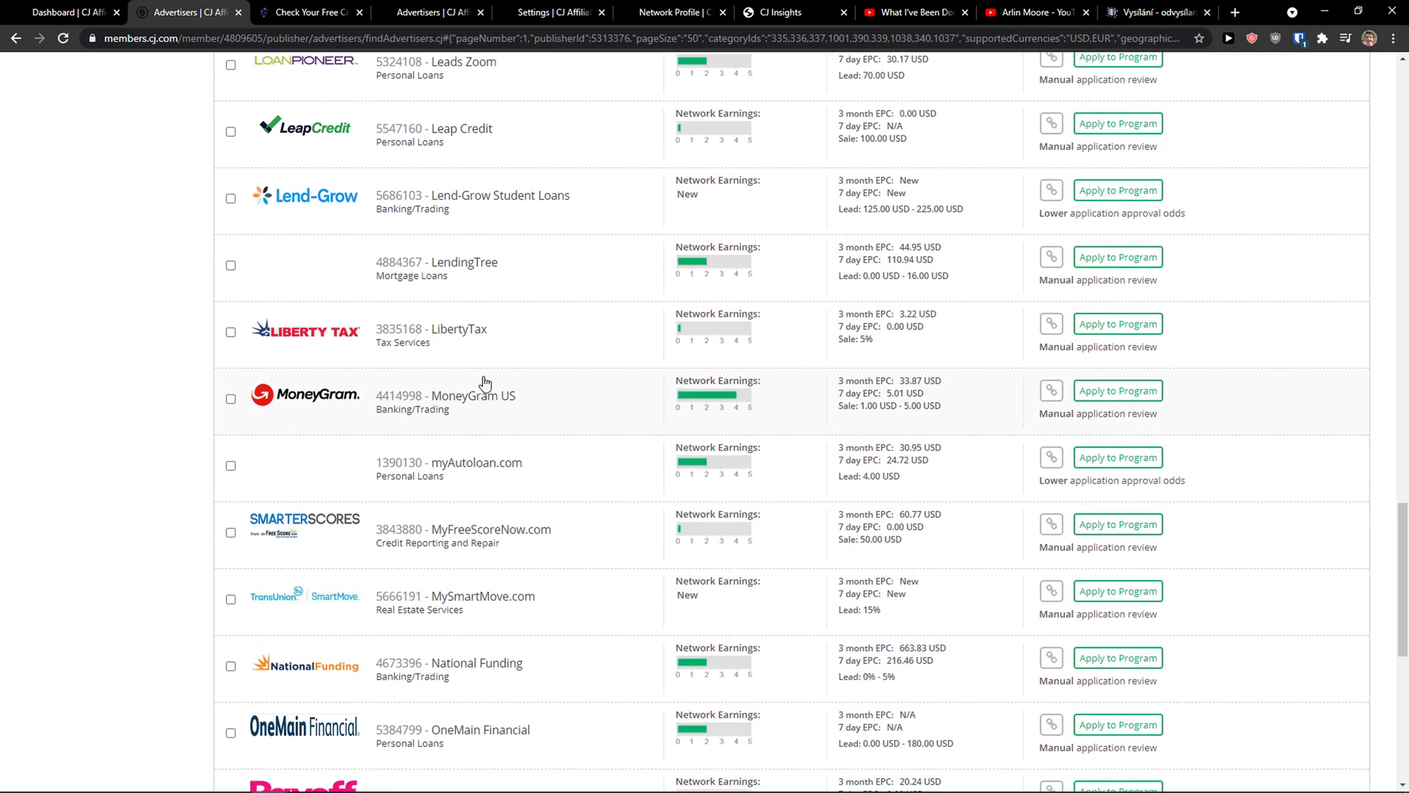
Step: Switch to the Experian website and examine its home page offer
{"action": "left_click", "coordinate": [308, 11]}
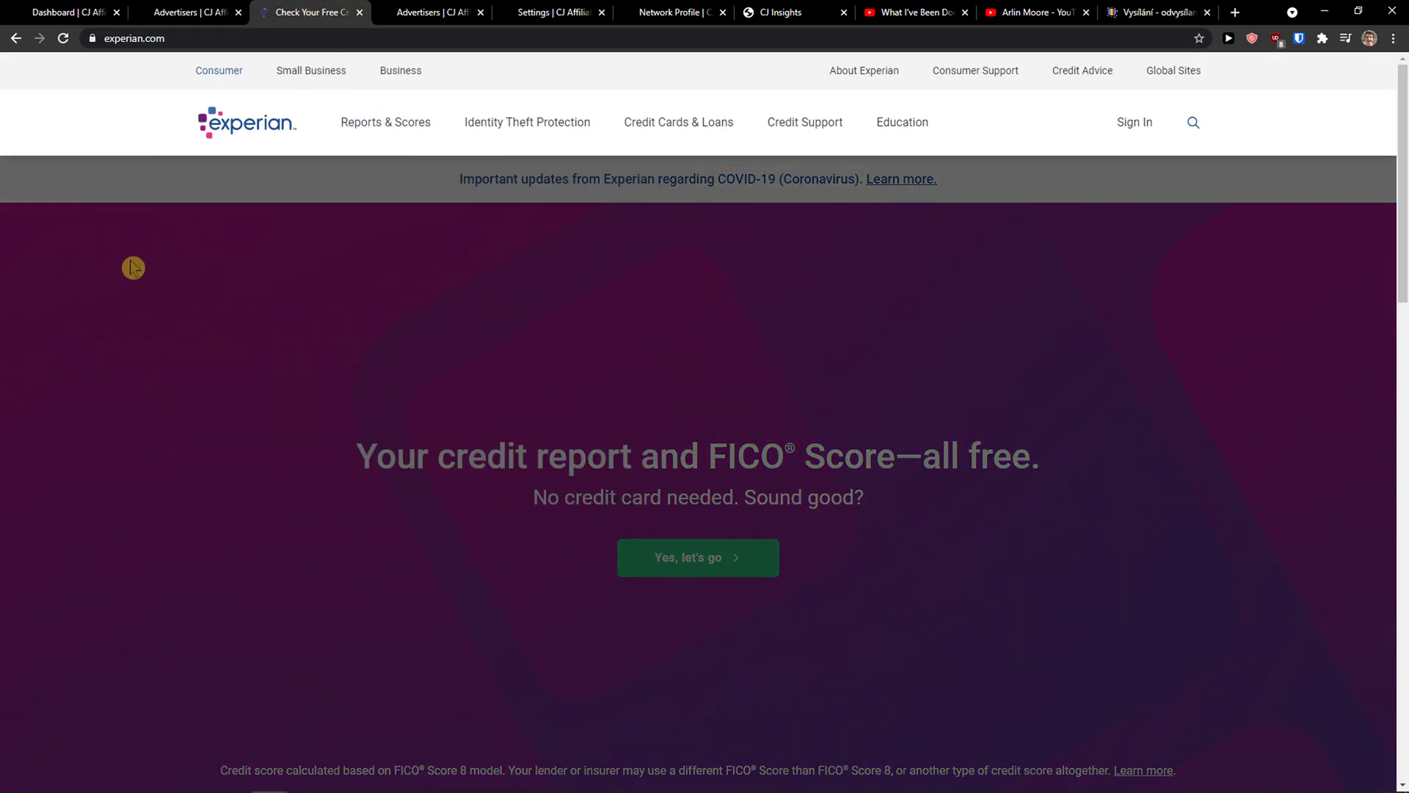
{"action": "scroll", "coordinate": [112, 288], "scroll_direction": "down", "scroll_amount": 2}
{"action": "scroll", "coordinate": [132, 283], "scroll_direction": "down", "scroll_amount": 2}
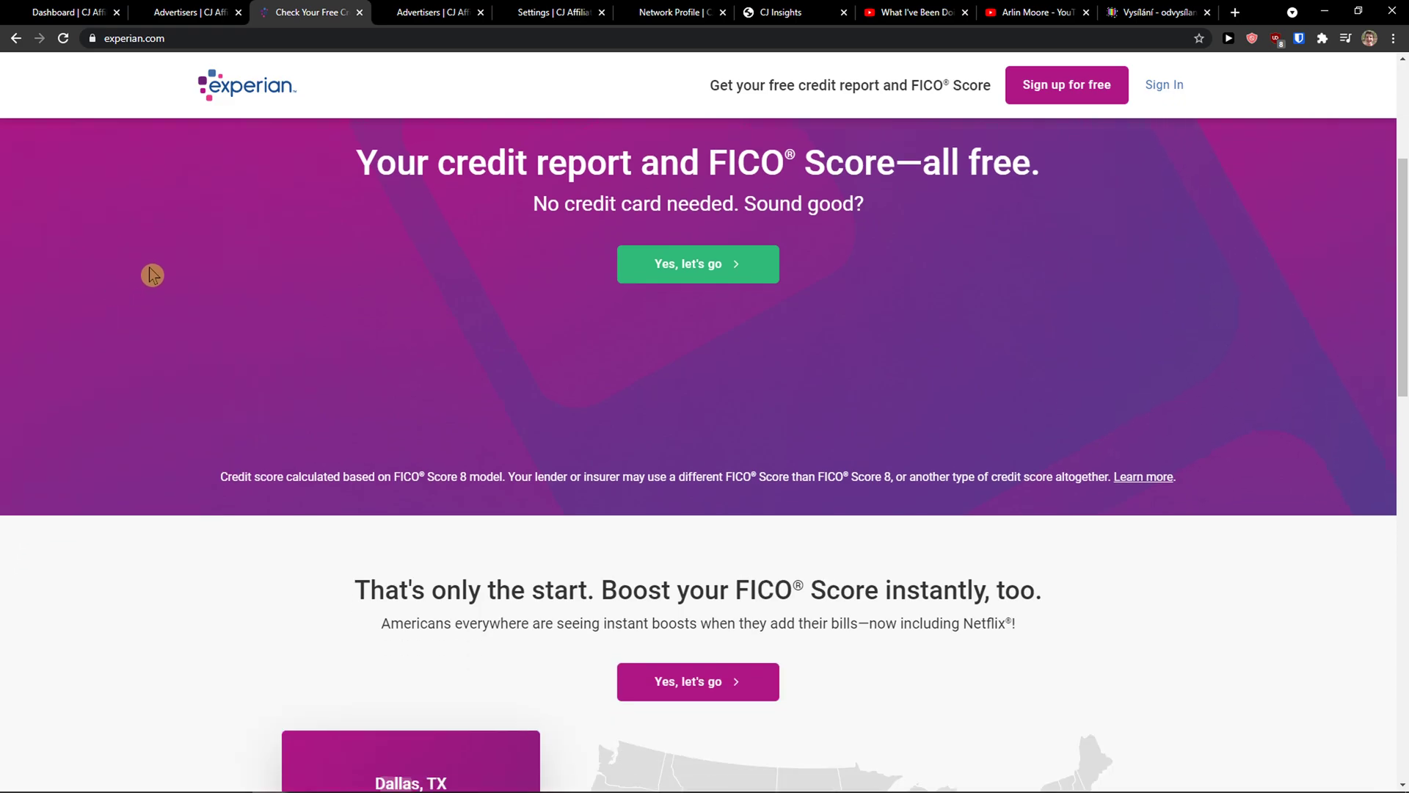
Step: Search Google for "experian" from the current browser tab
{"action": "left_click", "coordinate": [270, 40]}
{"action": "type", "text": "experian"}
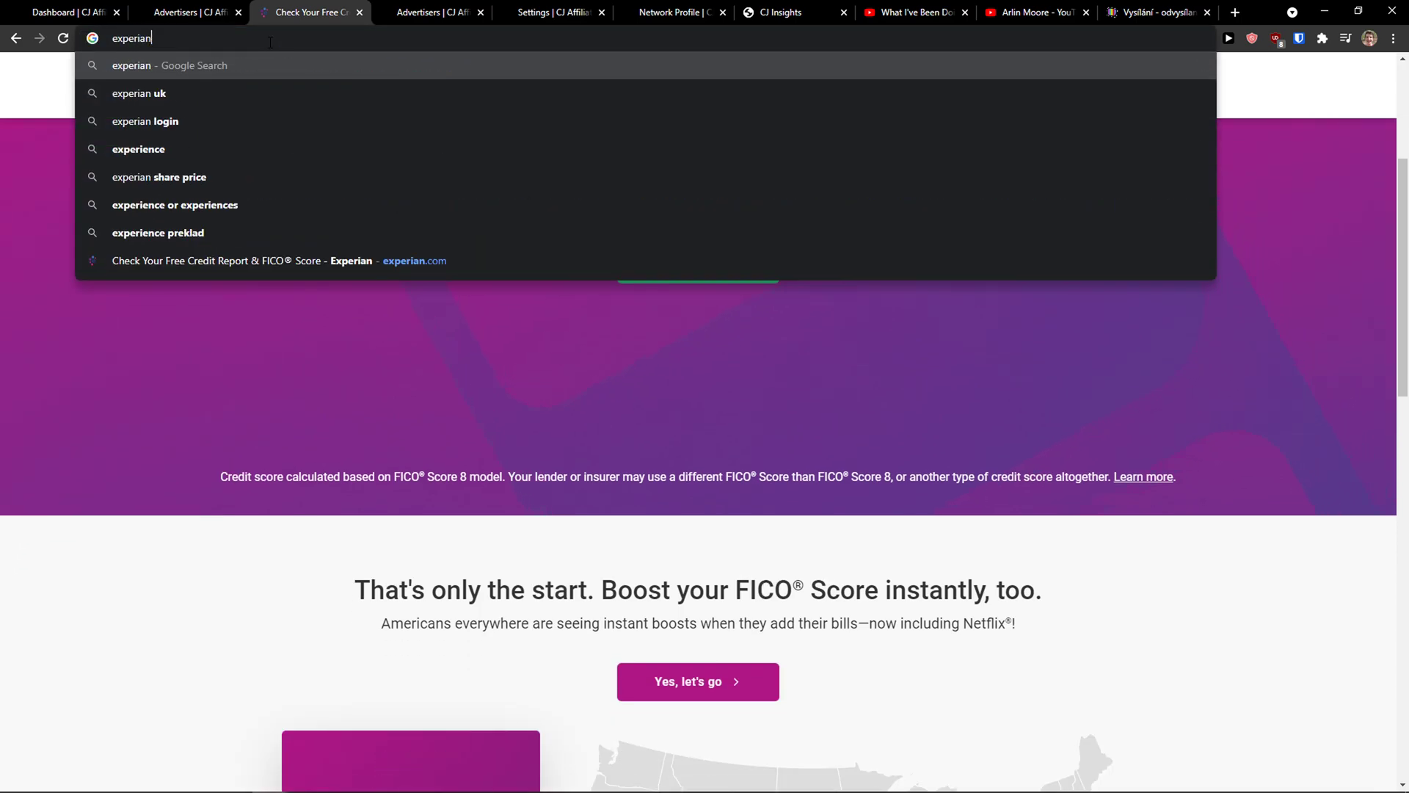
{"action": "key", "text": "Return"}
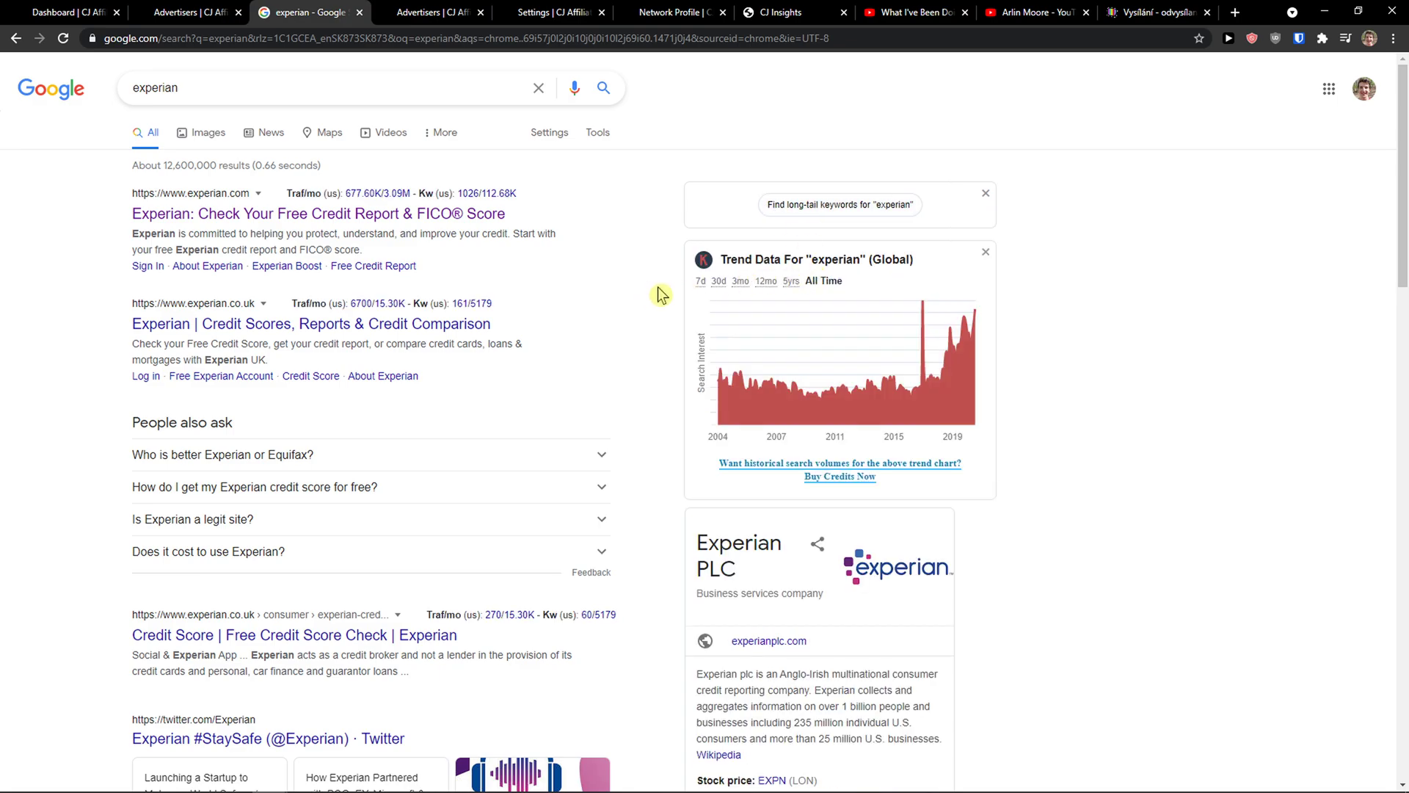
Step: Refine the Google search to "experian reviews" and shorten it to "experian review"
{"action": "left_click", "coordinate": [250, 101]}
{"action": "type", "text": "rev"}
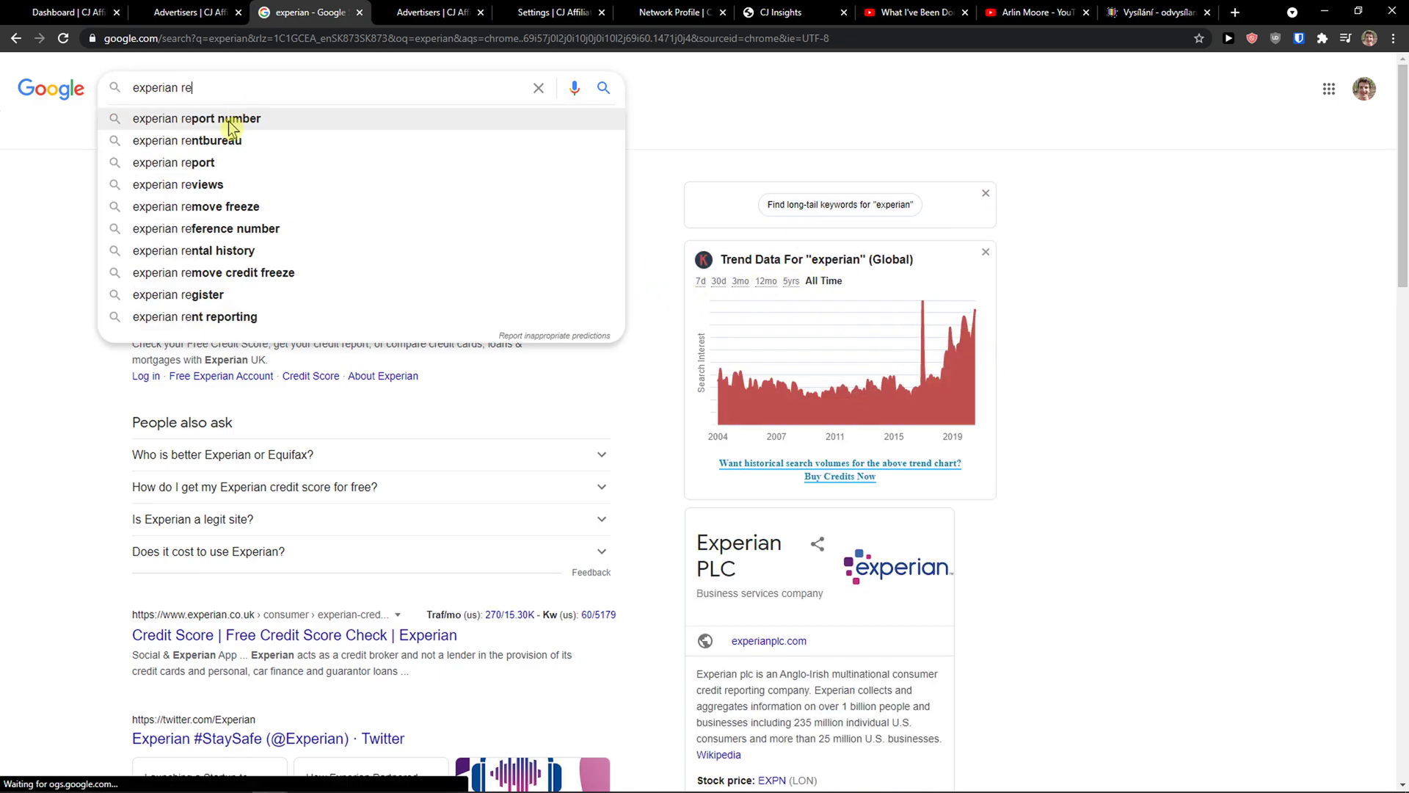
{"action": "left_click", "coordinate": [220, 118]}
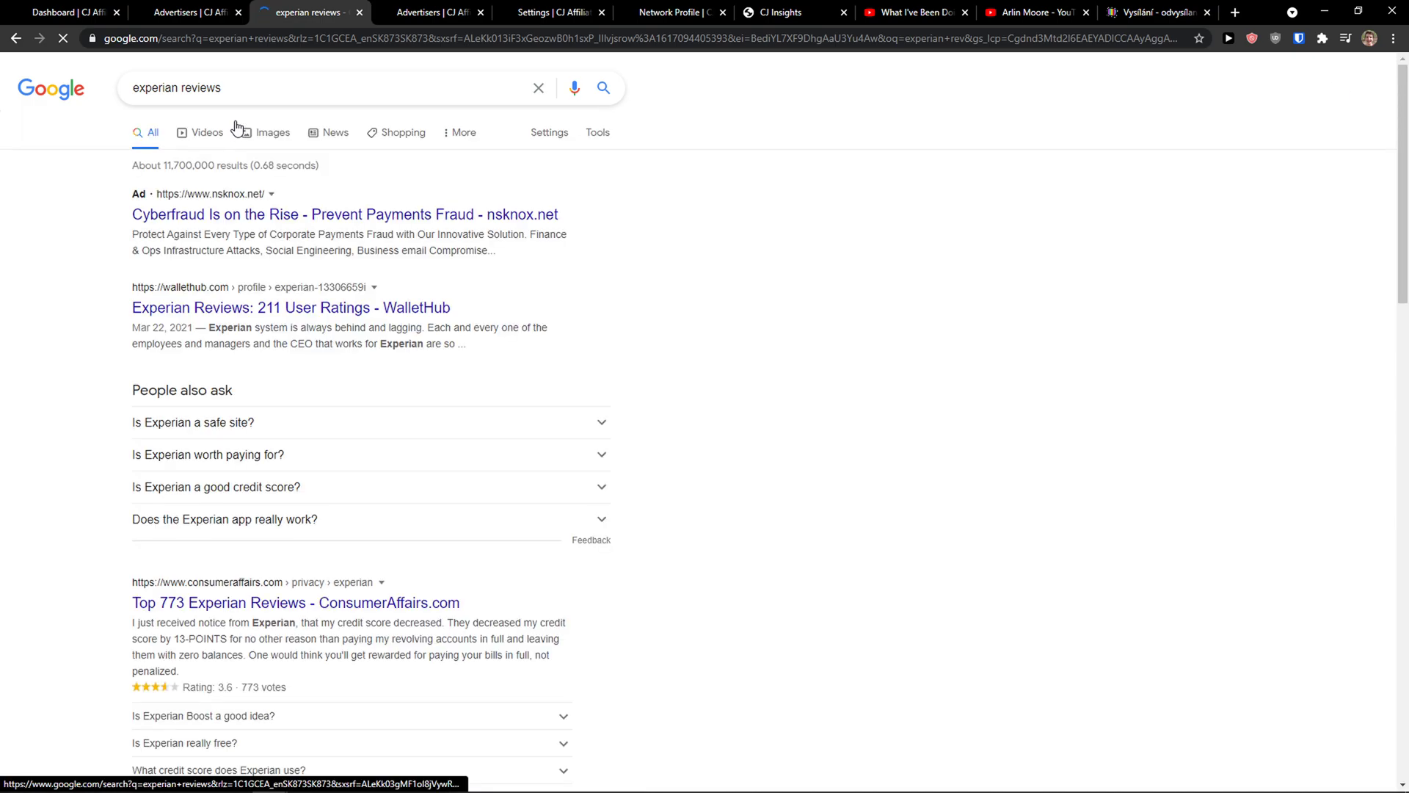
{"action": "left_click", "coordinate": [246, 101]}
{"action": "key", "text": "BackSpace"}
{"action": "key", "text": "Return"}
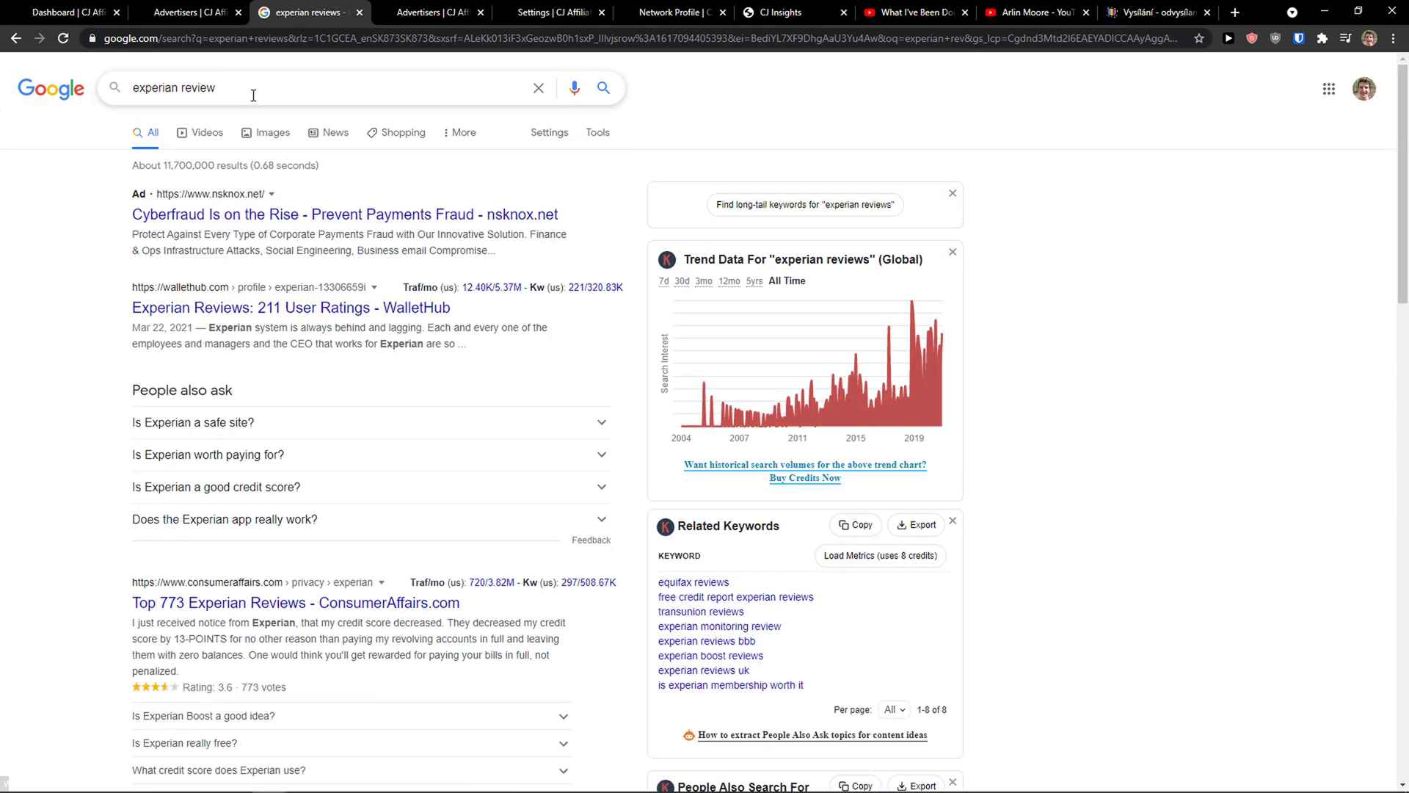
Step: Copy the word "experian" from the Google query, open YouTube in the same tab and search there for it
{"action": "double_click", "coordinate": [158, 88]}
{"action": "key", "text": "ctrl+c"}
{"action": "left_click", "coordinate": [114, 243]}
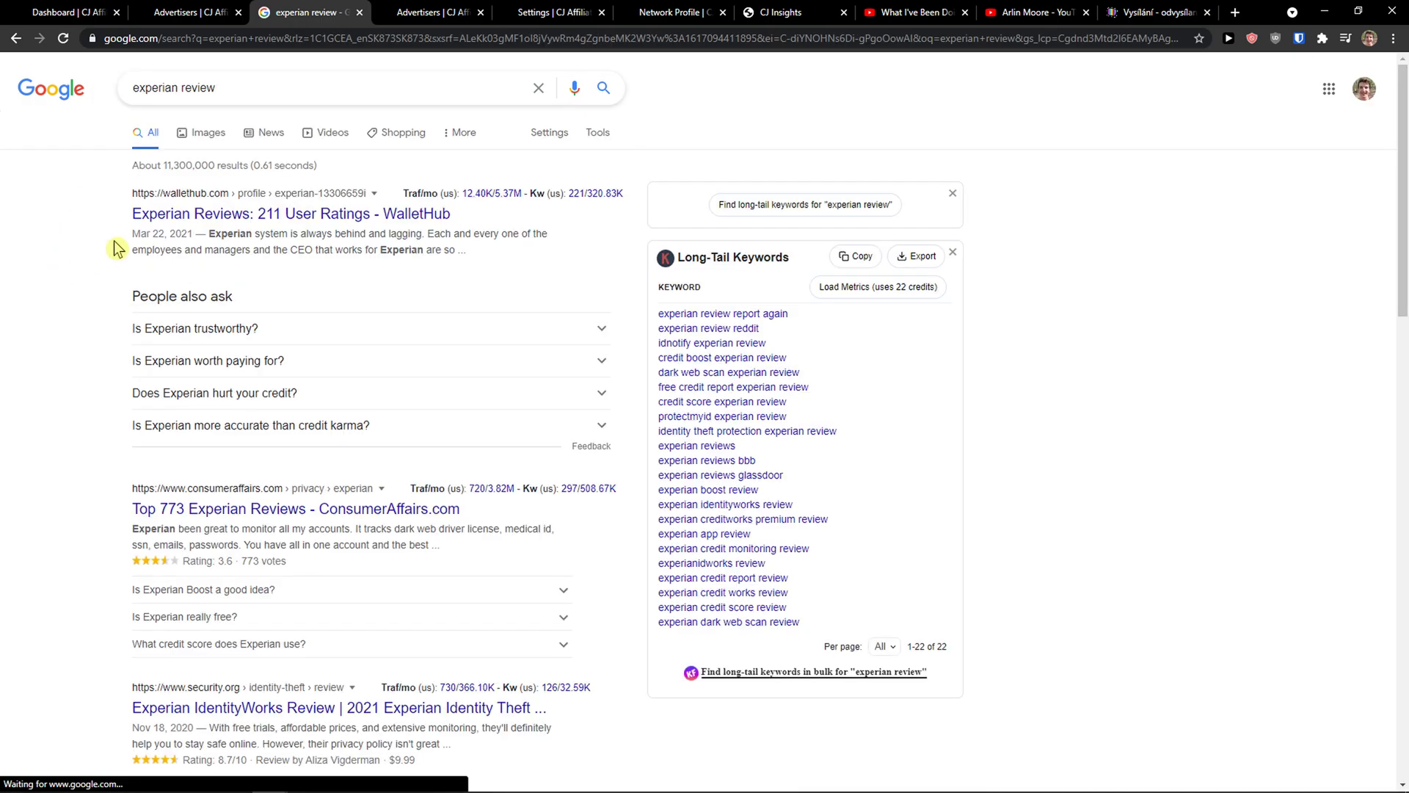
{"action": "left_click", "coordinate": [233, 41]}
{"action": "type", "text": "y"}
{"action": "key", "text": "Return"}
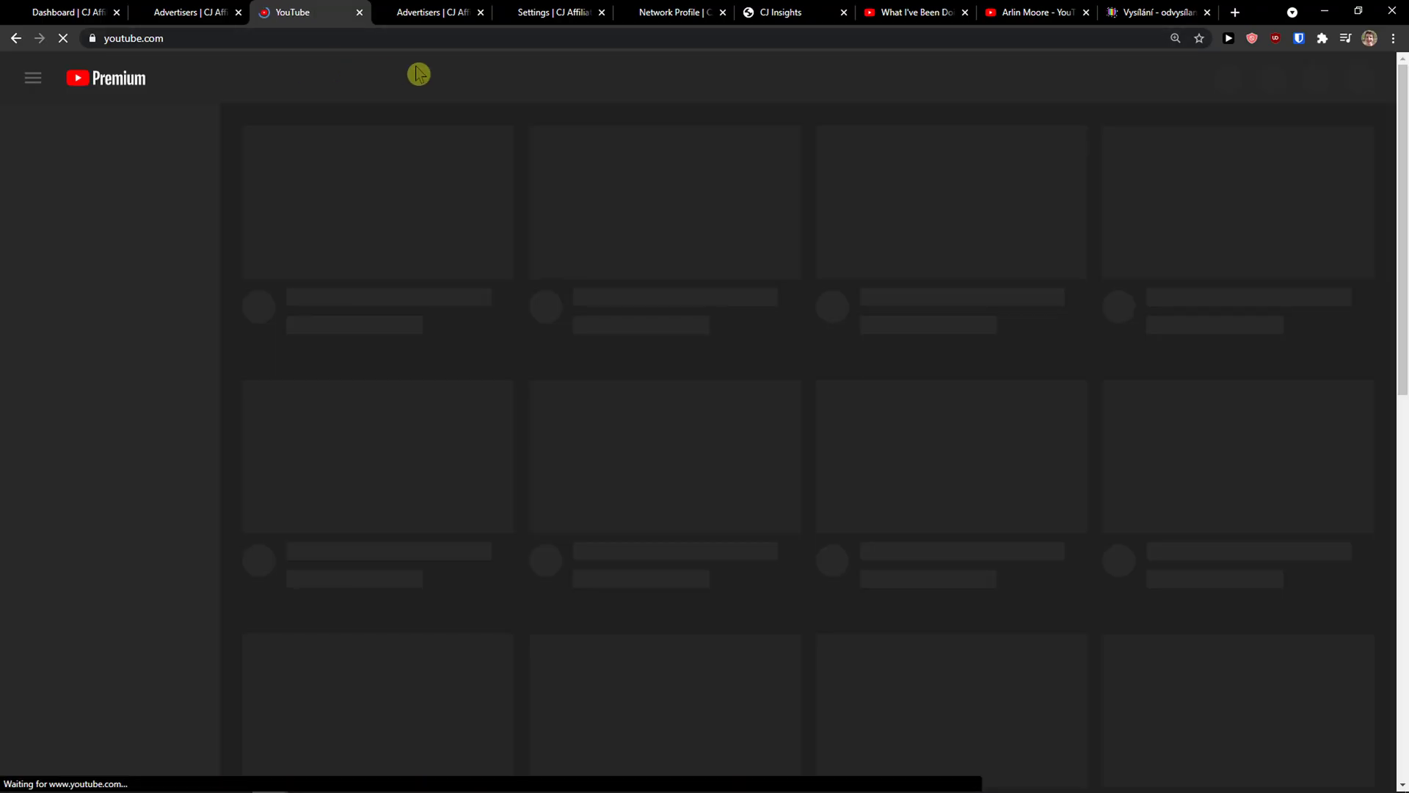
{"action": "left_click", "coordinate": [419, 74]}
{"action": "key", "text": "ctrl+v"}
{"action": "left_click", "coordinate": [946, 86]}
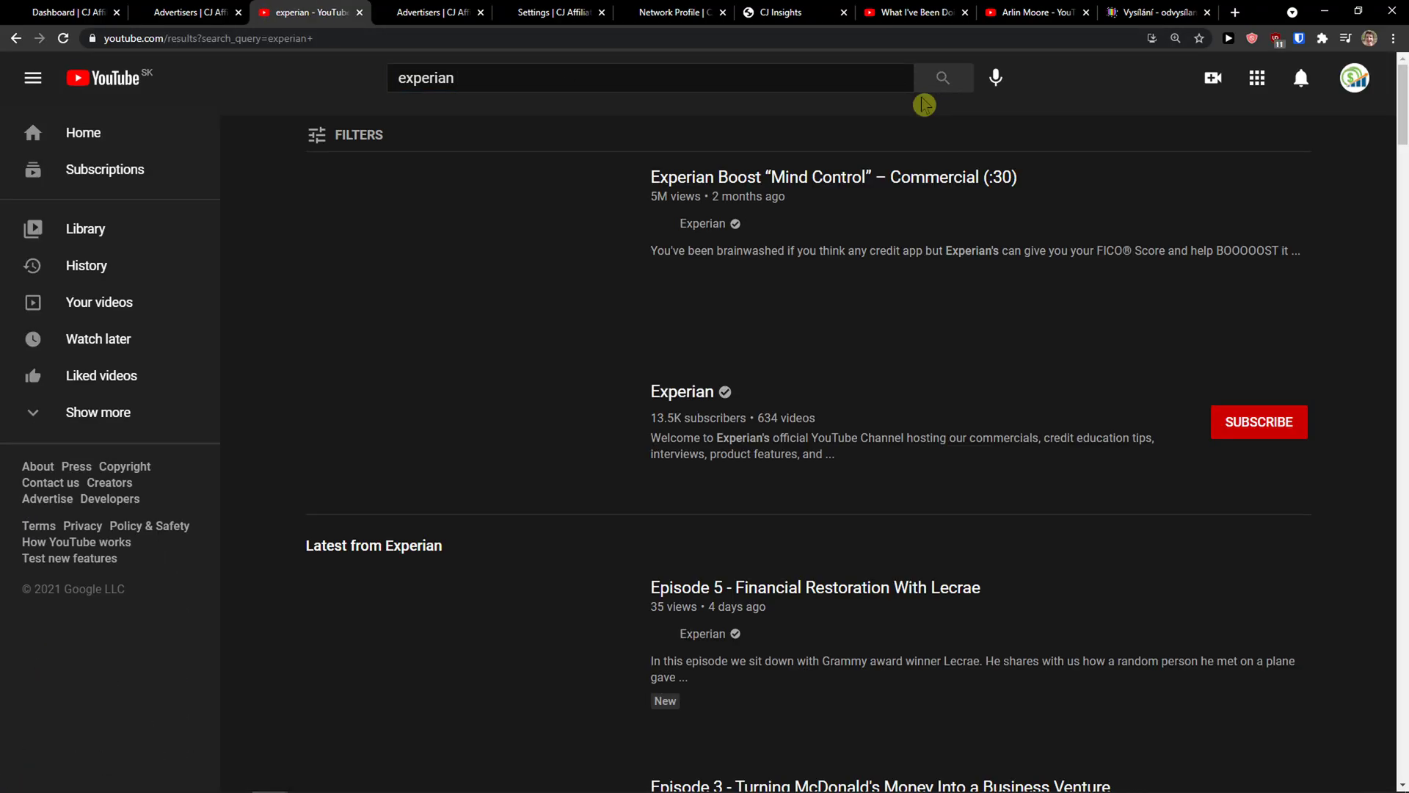
Step: Open the Experian Boost "Mind Control" commercial in a background tab and glance through the remaining YouTube results
{"action": "mouse_move", "coordinate": [441, 262]}
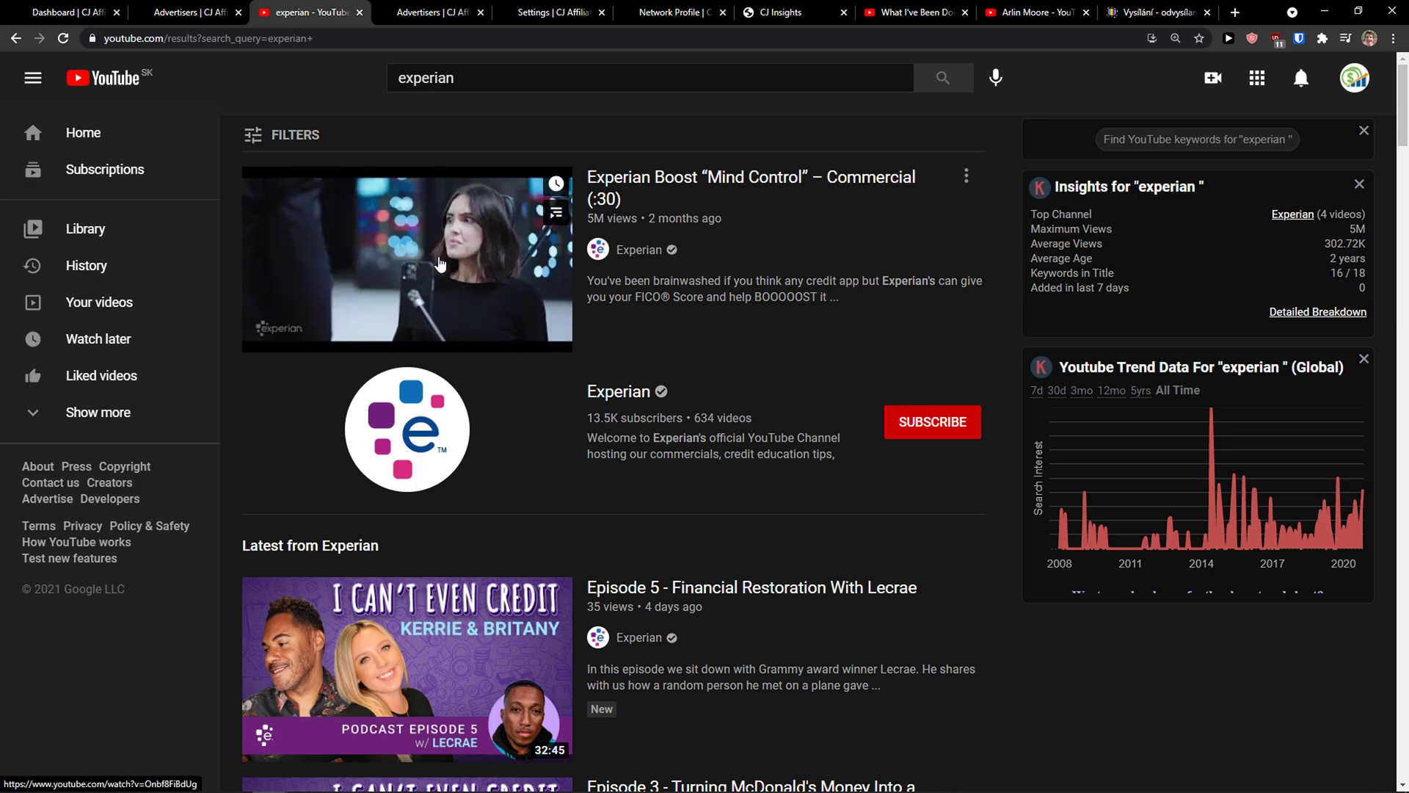
{"action": "middle_click", "coordinate": [443, 262]}
{"action": "scroll", "coordinate": [451, 263], "scroll_direction": "down", "scroll_amount": 2}
{"action": "scroll", "coordinate": [451, 263], "scroll_direction": "up", "scroll_amount": 2}
Step: Search YouTube for "experian review" and look through the listed videos
{"action": "left_click", "coordinate": [466, 81]}
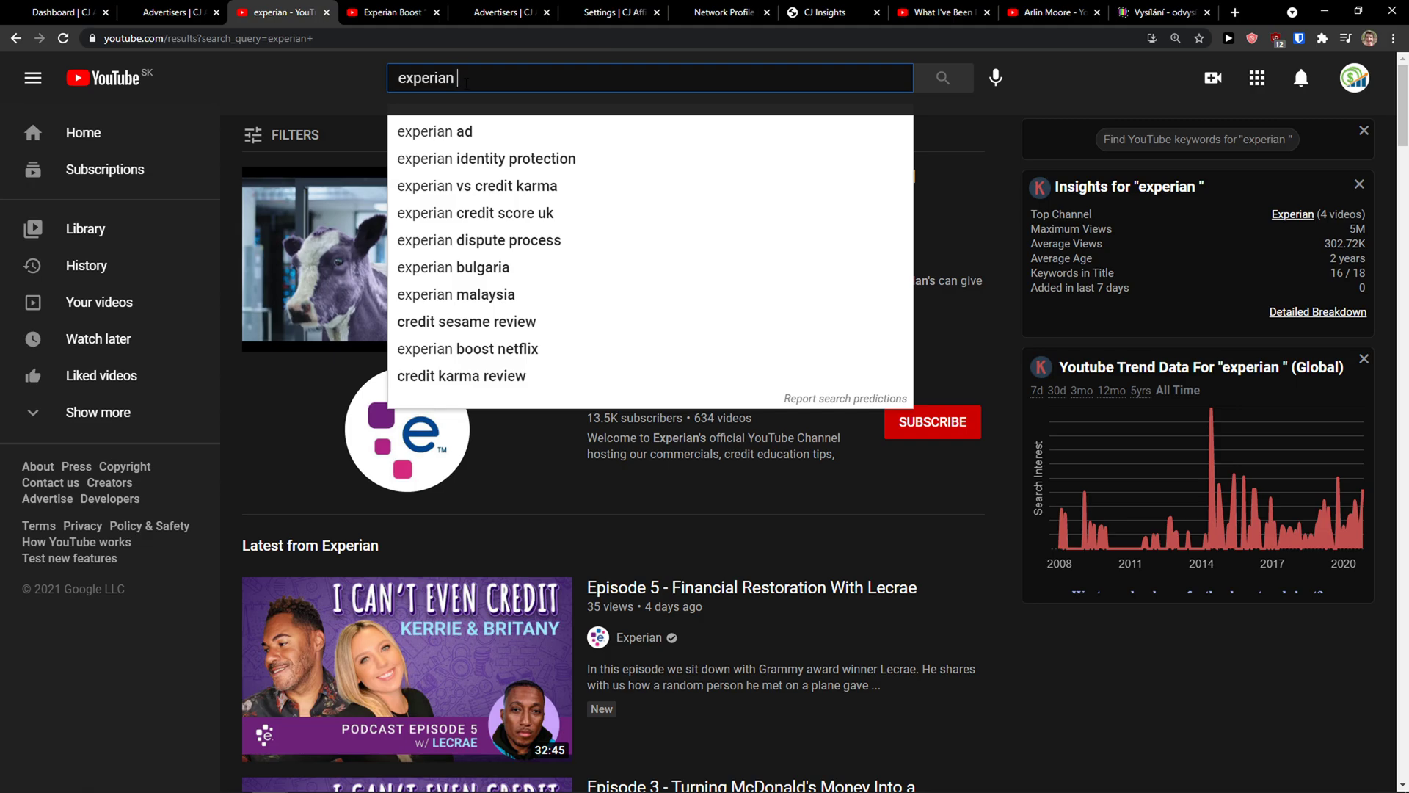
{"action": "type", "text": "r"}
{"action": "left_click", "coordinate": [487, 124]}
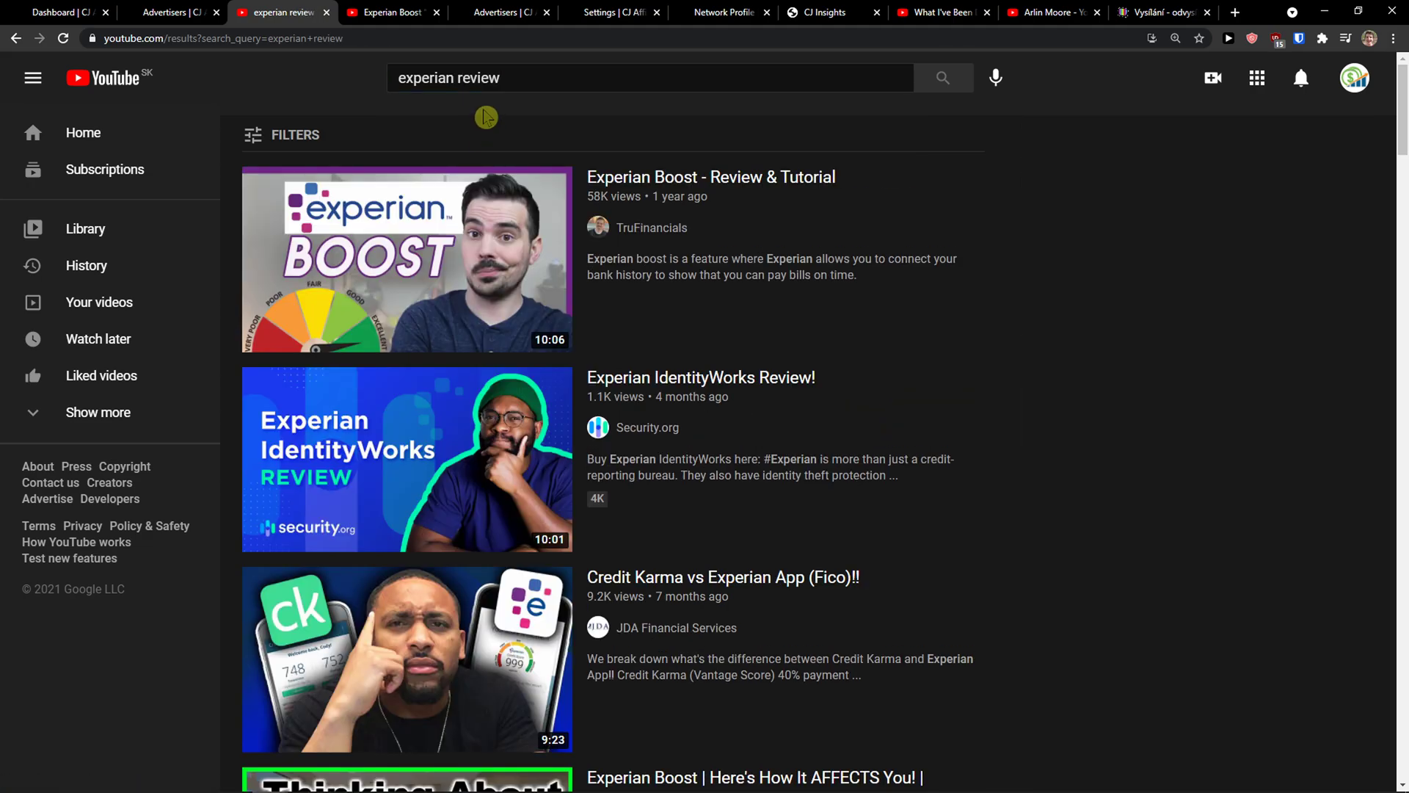
{"action": "mouse_move", "coordinate": [389, 234]}
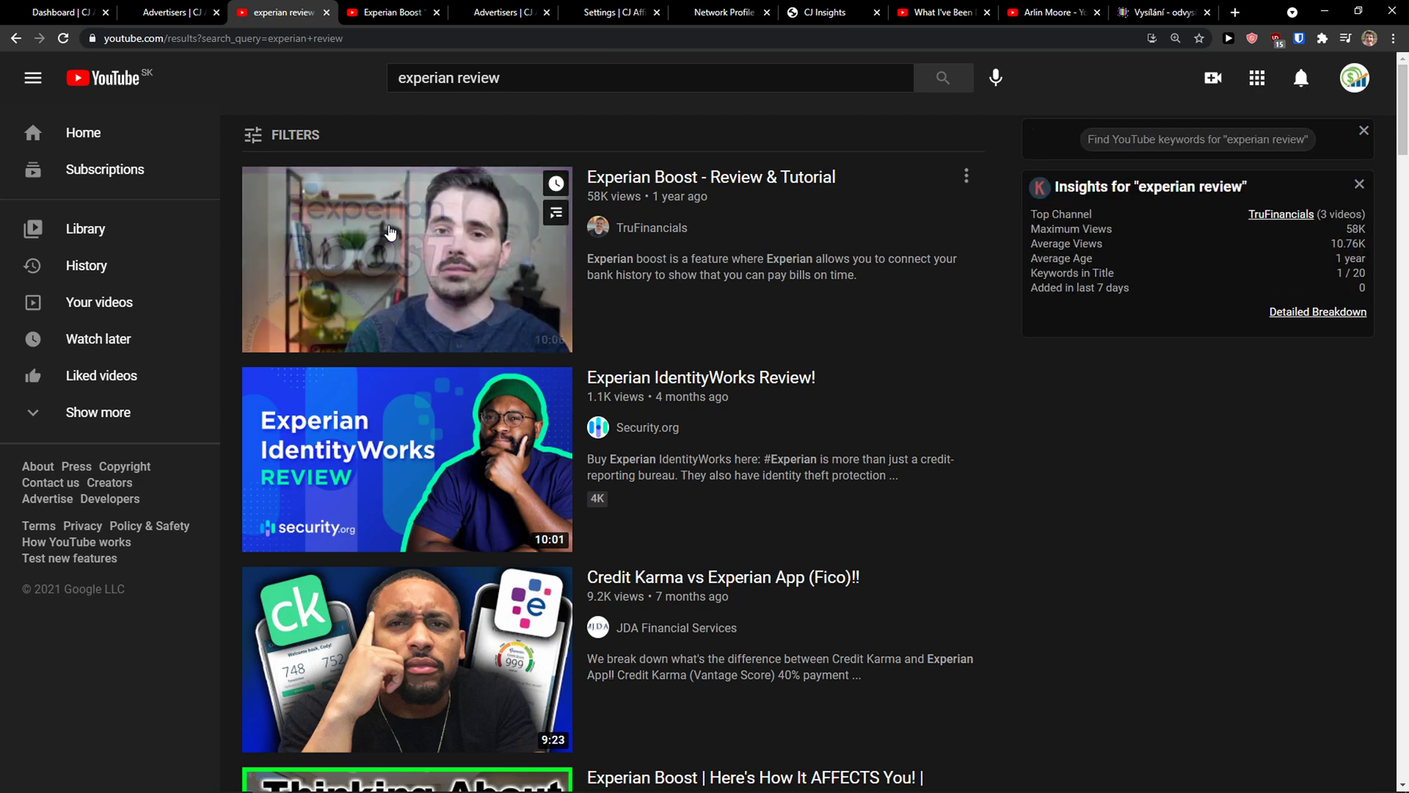
{"action": "scroll", "coordinate": [367, 264], "scroll_direction": "down", "scroll_amount": 5}
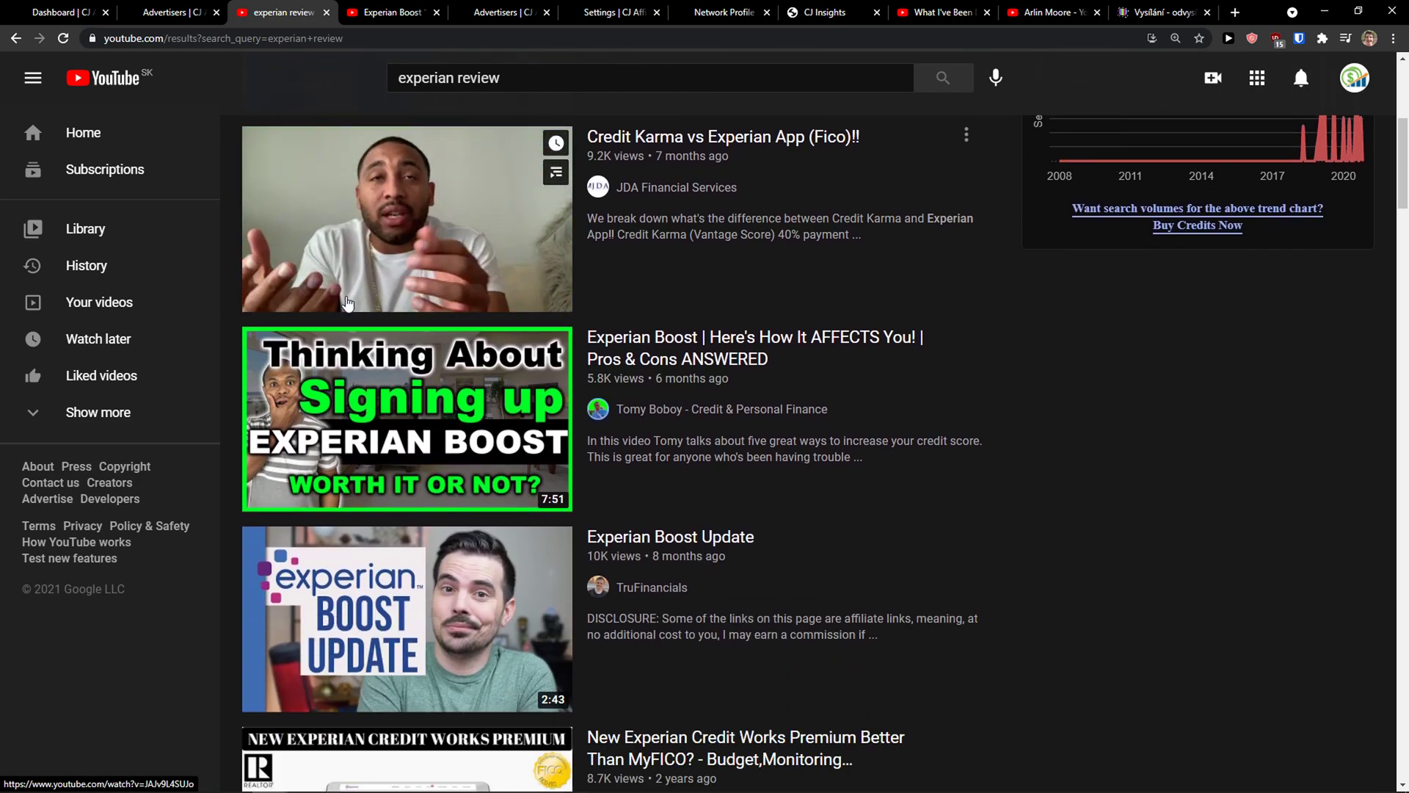
Step: Replace "review" with "vs" in the YouTube query to examine the suggested Experian comparison searches
{"action": "scroll", "coordinate": [345, 279], "scroll_direction": "up", "scroll_amount": 5}
{"action": "double_click", "coordinate": [471, 78]}
{"action": "type", "text": "vs"}
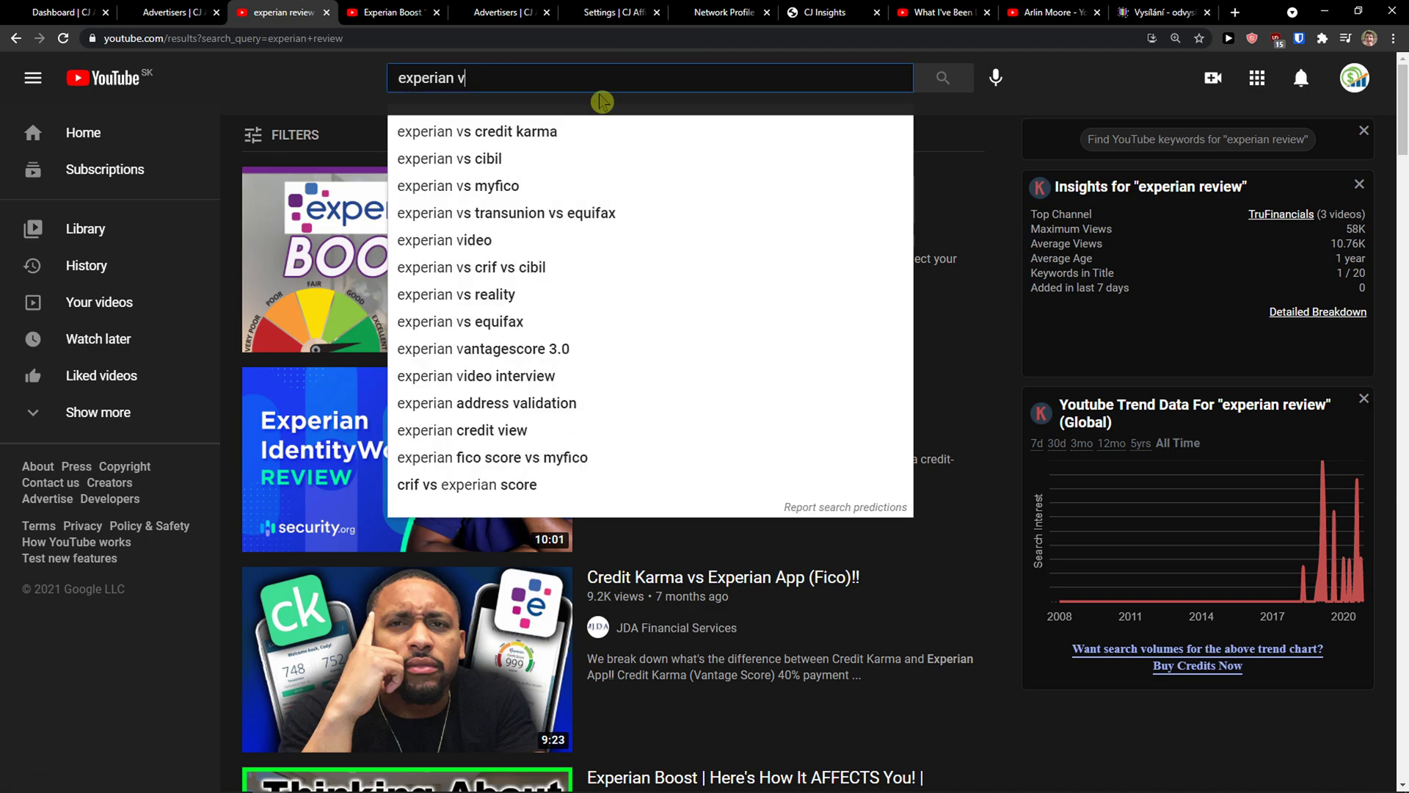
{"action": "left_click", "coordinate": [538, 103]}
{"action": "left_click", "coordinate": [538, 89]}
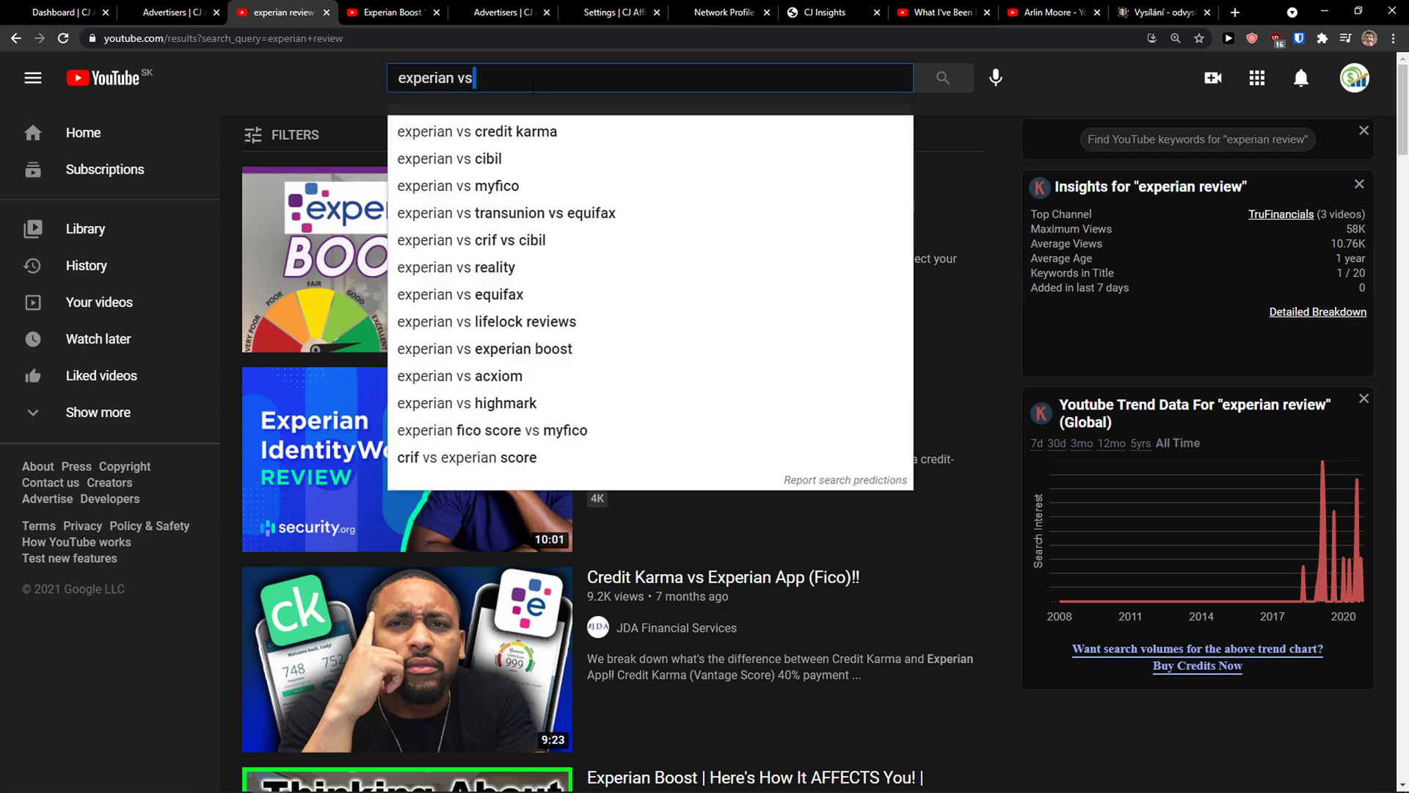
{"action": "key", "text": "ctrl+a"}
Step: Close the suggestions and look over the Experian review videos again, down the list and back to the first one
{"action": "scroll", "coordinate": [236, 242], "scroll_direction": "down", "scroll_amount": 5}
{"action": "left_click", "coordinate": [228, 259]}
{"action": "scroll", "coordinate": [228, 260], "scroll_direction": "down", "scroll_amount": 2}
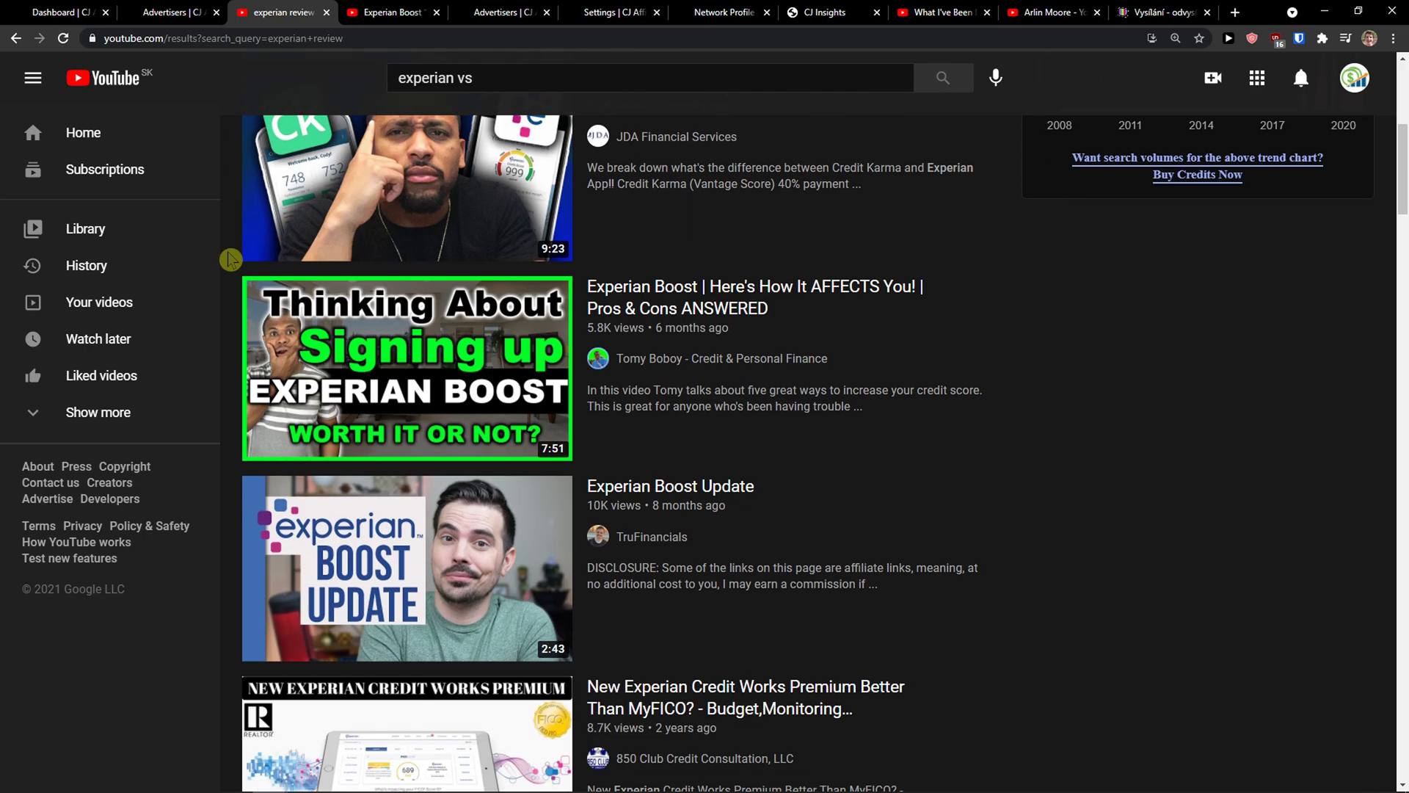
{"action": "scroll", "coordinate": [230, 264], "scroll_direction": "up", "scroll_amount": 6}
{"action": "scroll", "coordinate": [230, 265], "scroll_direction": "up", "scroll_amount": 1}
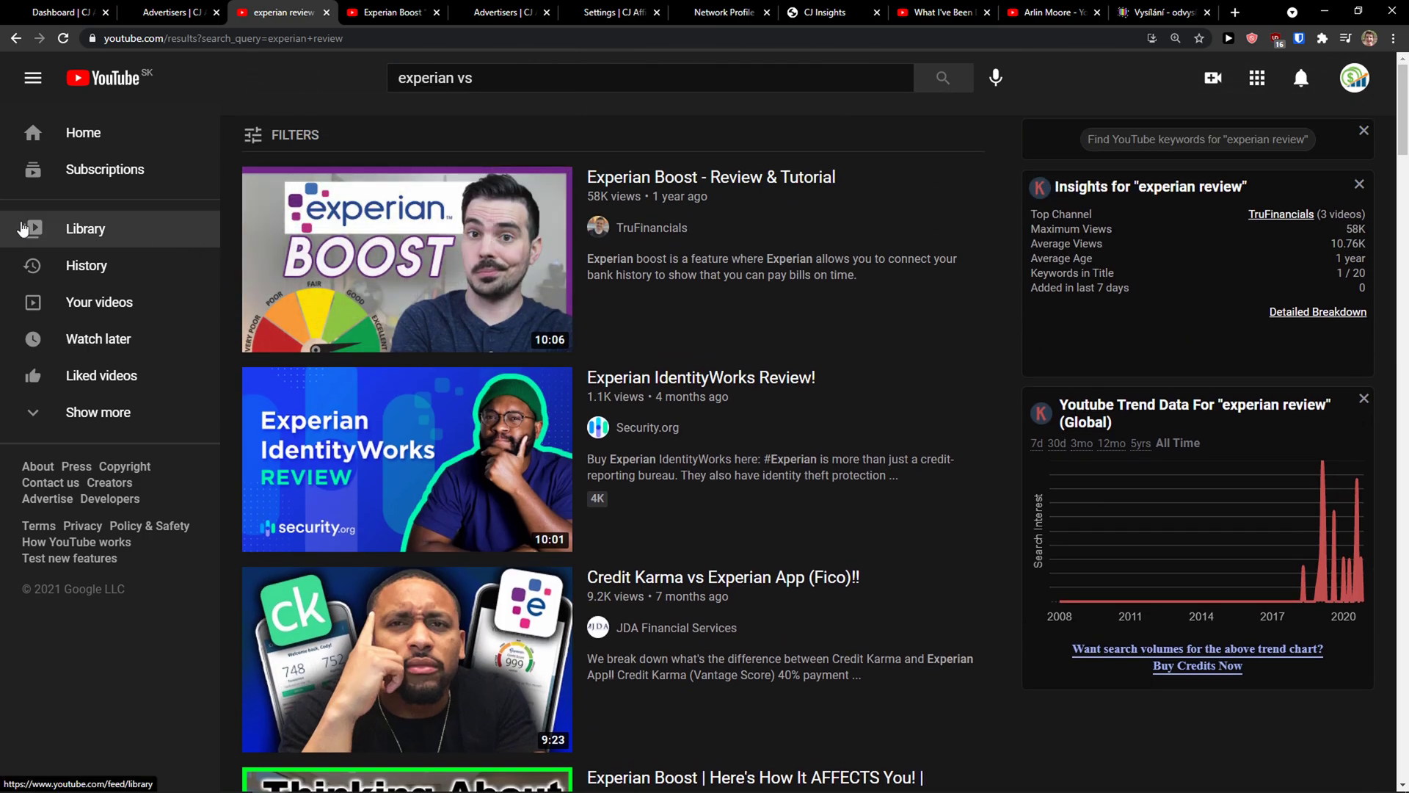
{"action": "mouse_move", "coordinate": [345, 310]}
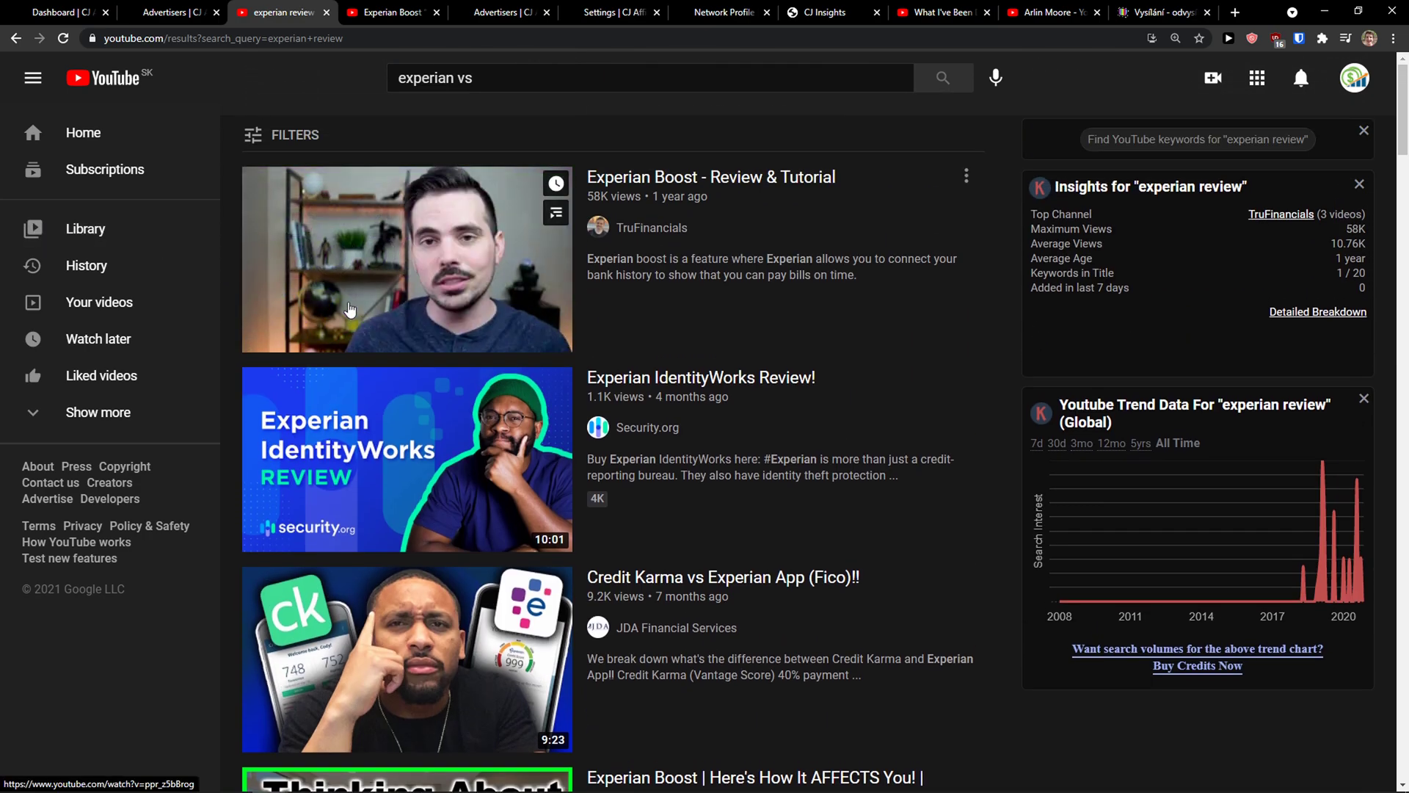
{"action": "mouse_move", "coordinate": [283, 780]}
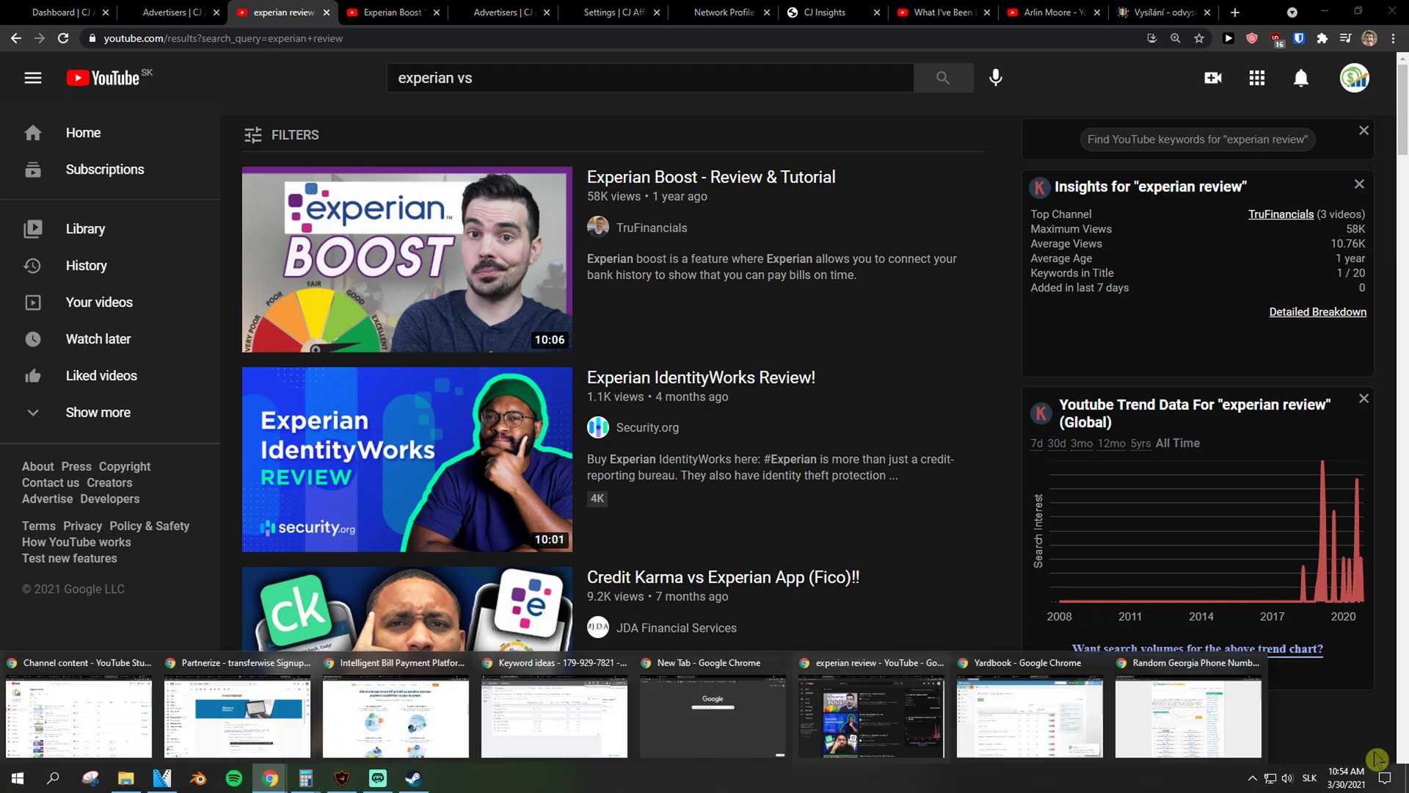
Step: Switch back to the CJ Affiliate Advertisers results and return to the beginning of the Financial Services list
{"action": "left_click", "coordinate": [53, 12]}
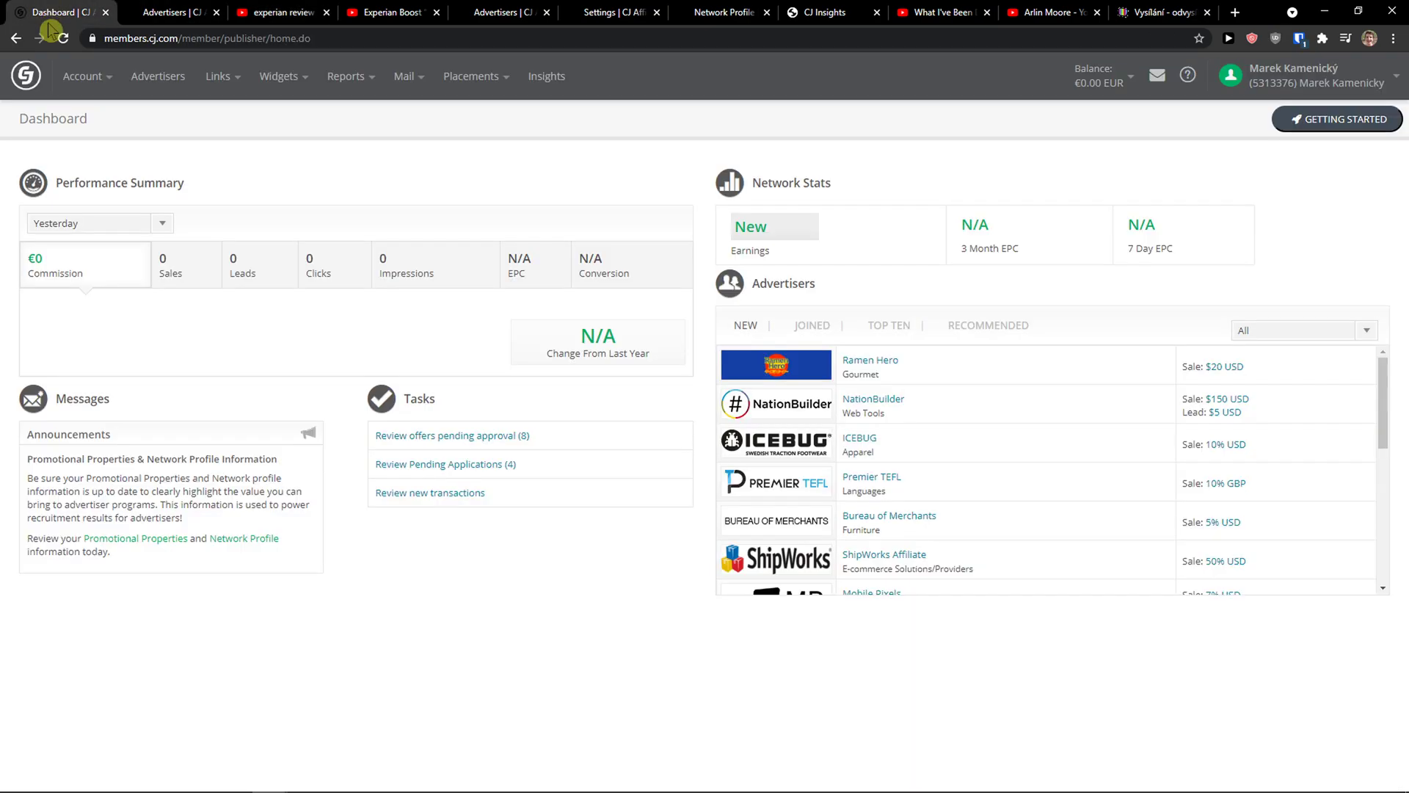
{"action": "left_click", "coordinate": [179, 8]}
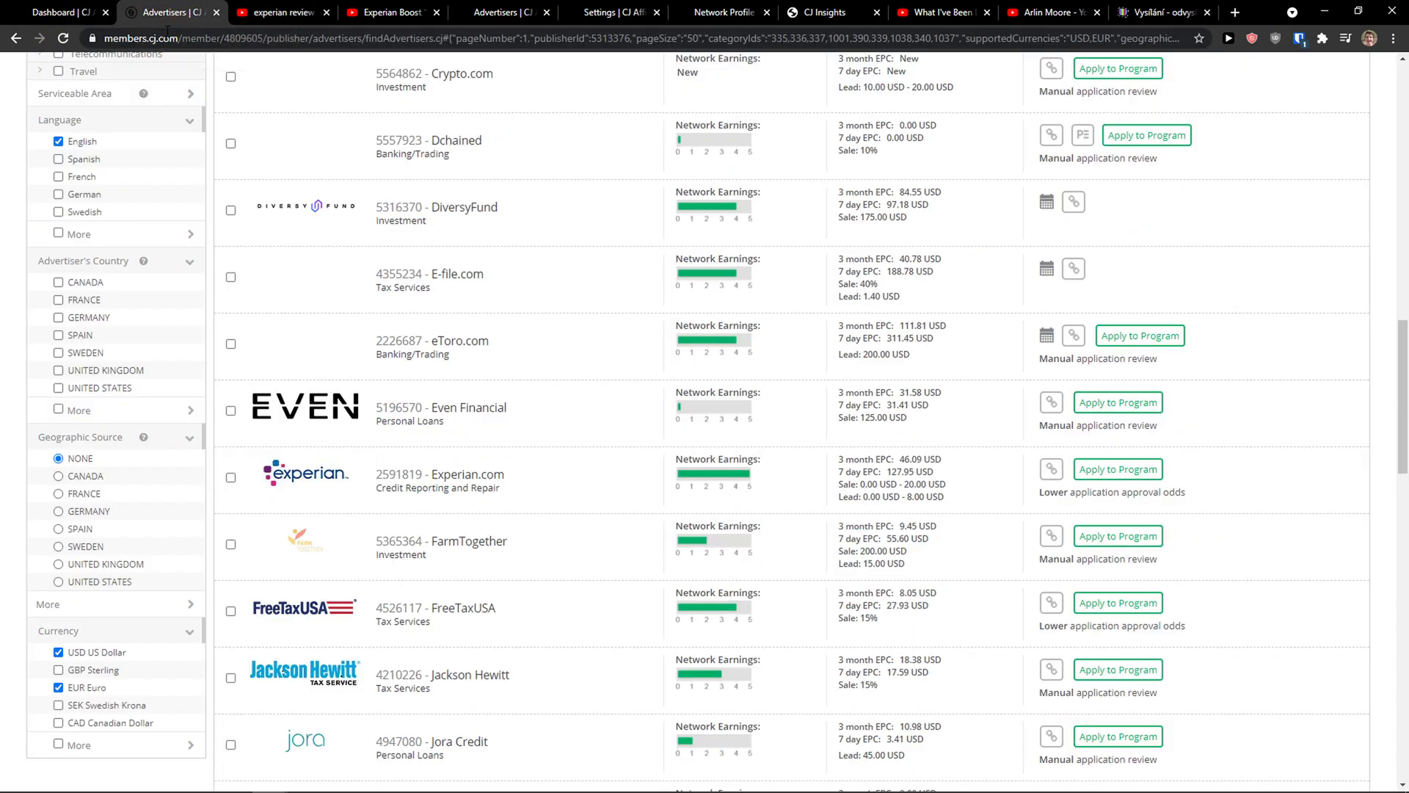
{"action": "scroll", "coordinate": [235, 290], "scroll_direction": "down", "scroll_amount": 2}
{"action": "scroll", "coordinate": [235, 301], "scroll_direction": "up", "scroll_amount": 10}
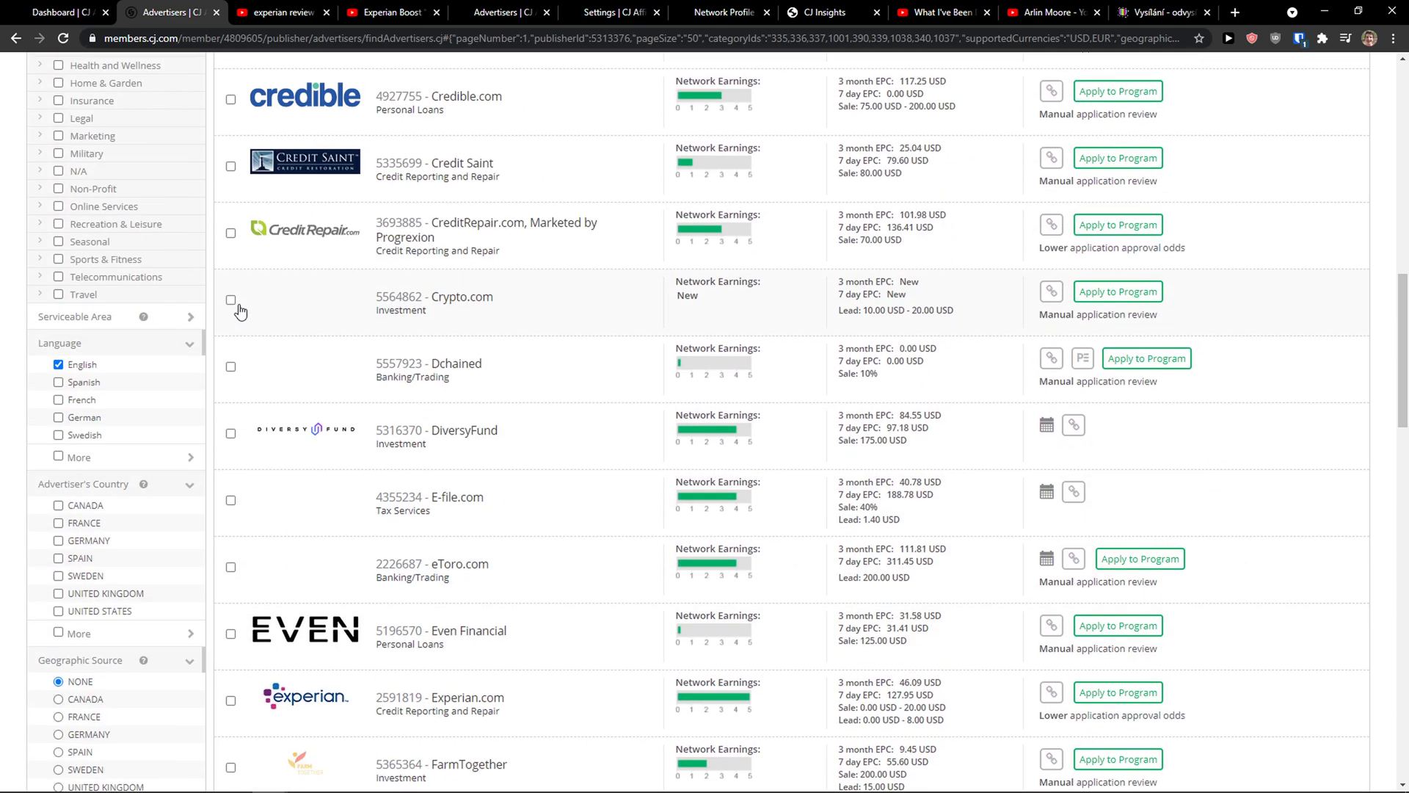
{"action": "scroll", "coordinate": [235, 314], "scroll_direction": "up", "scroll_amount": 4}
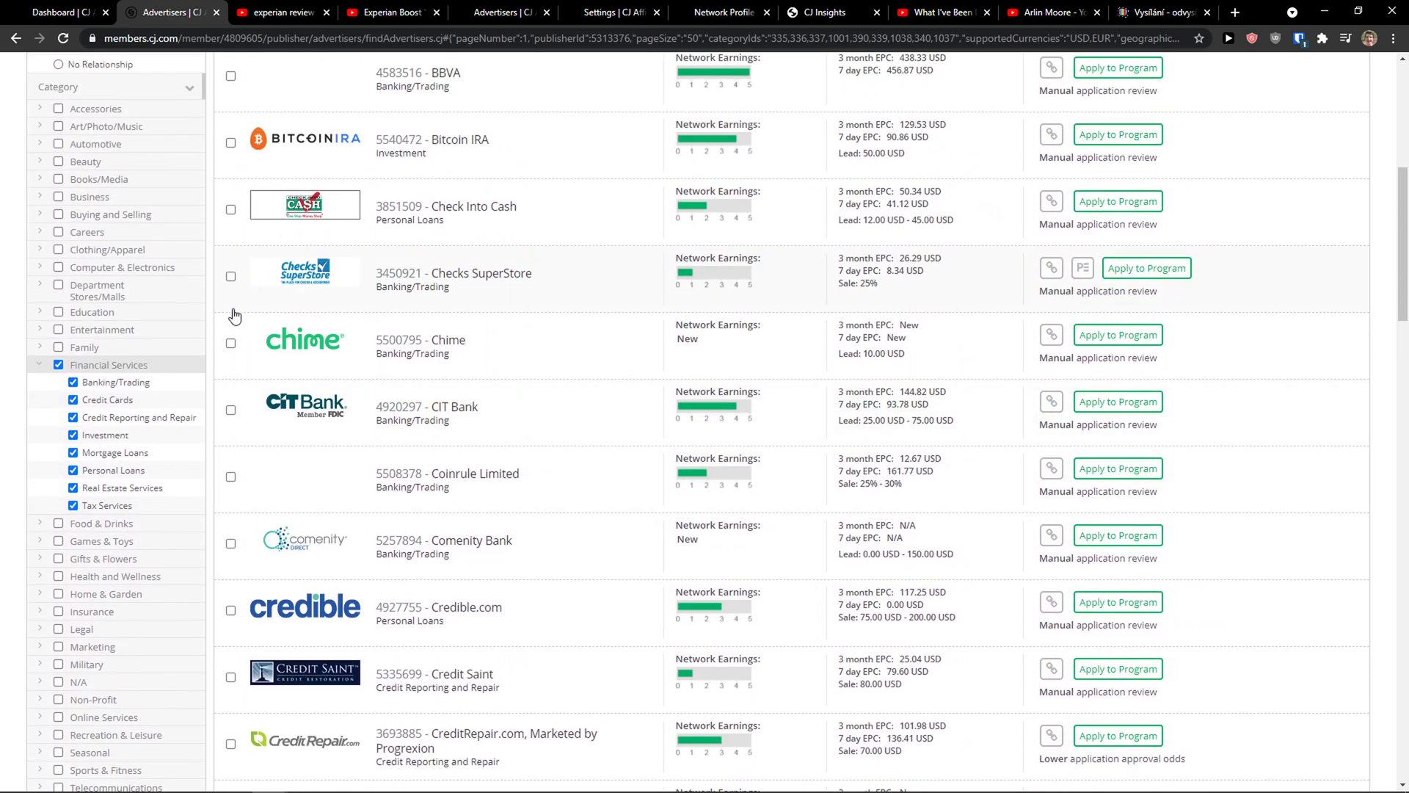
{"action": "scroll", "coordinate": [237, 320], "scroll_direction": "up", "scroll_amount": 1}
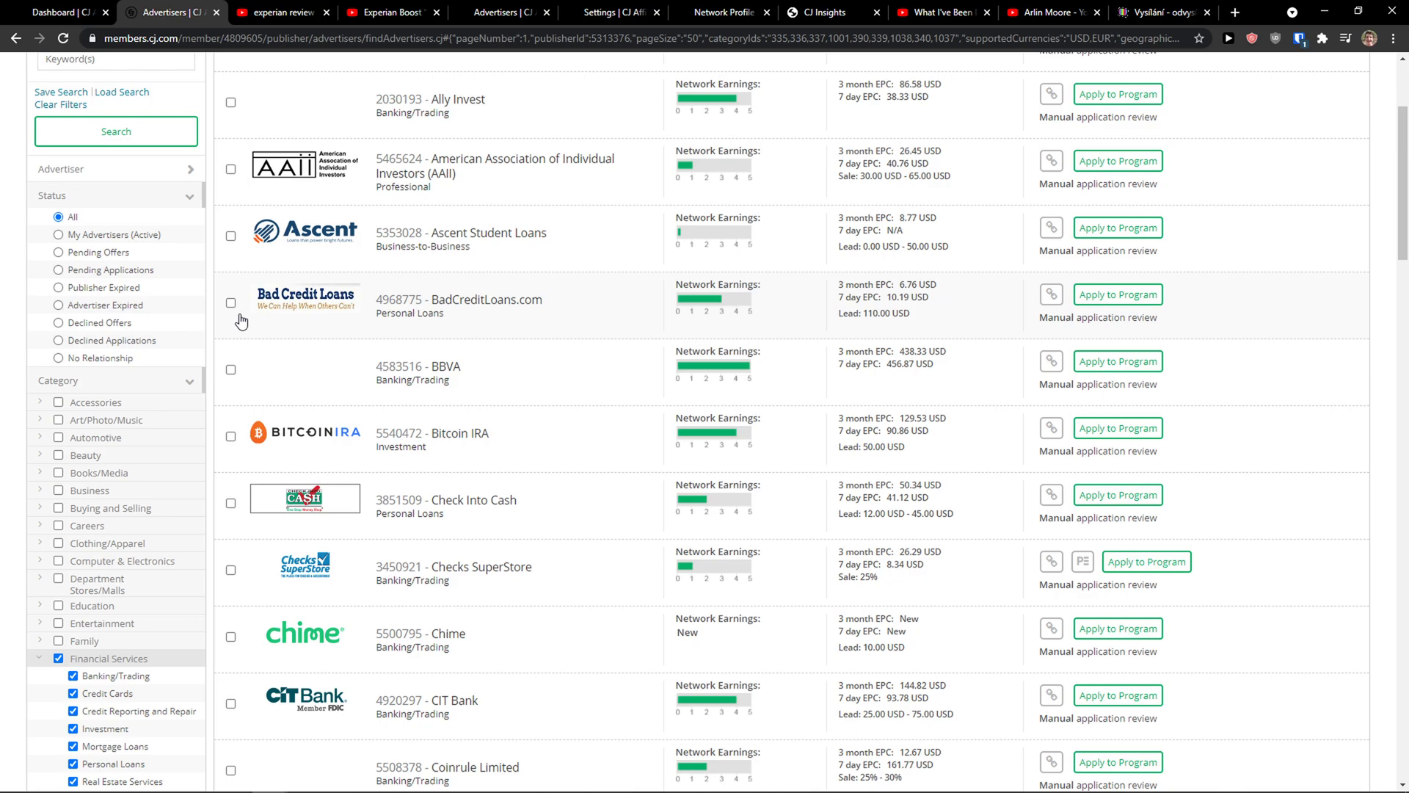
{"action": "scroll", "coordinate": [237, 319], "scroll_direction": "up", "scroll_amount": 3}
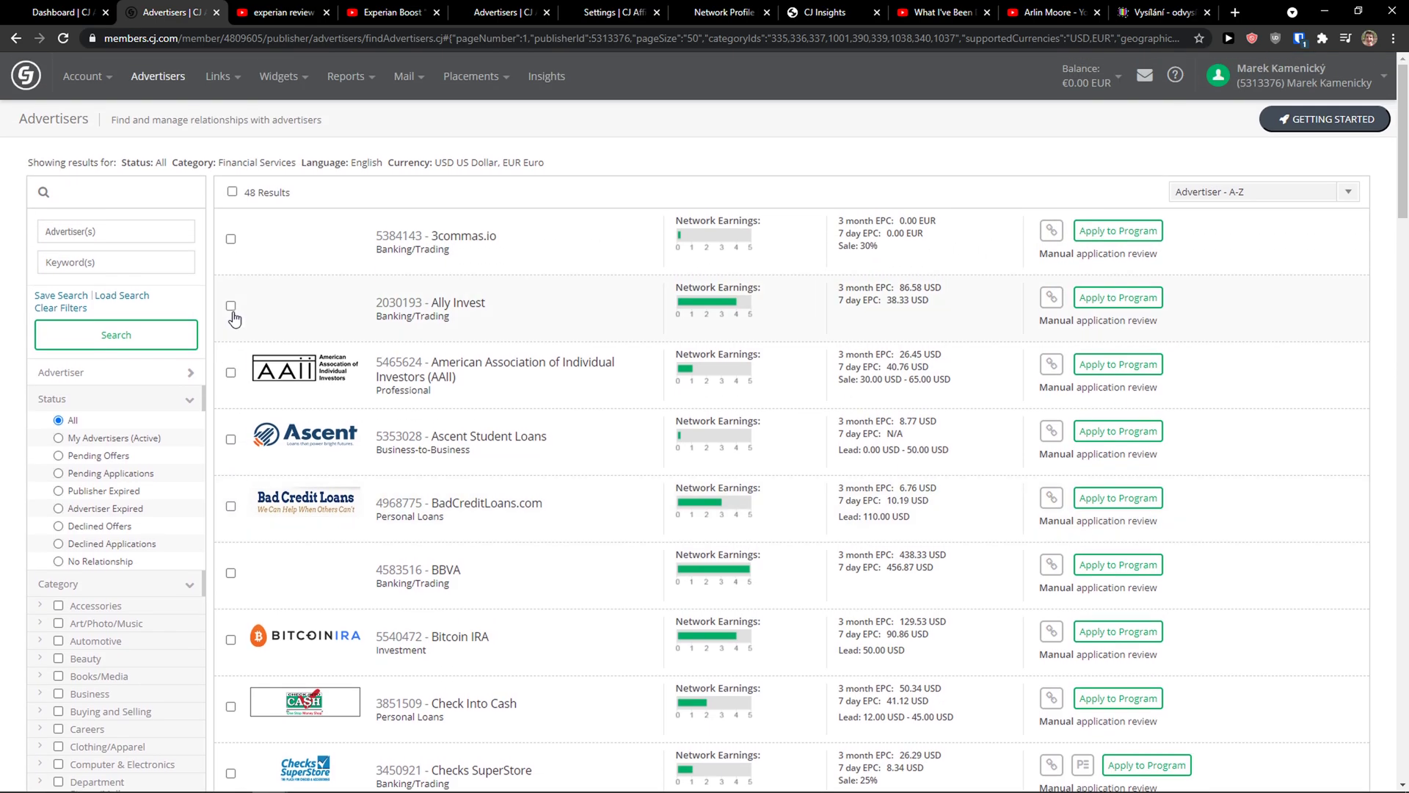